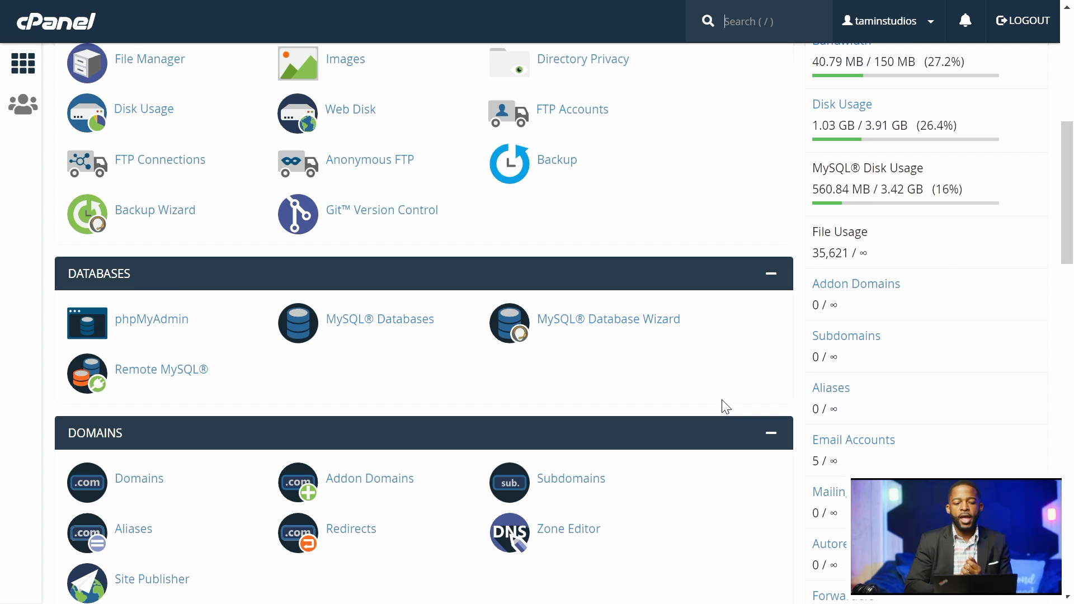
- Open the File Manager from the Files section of the cPanel home page
key("/")
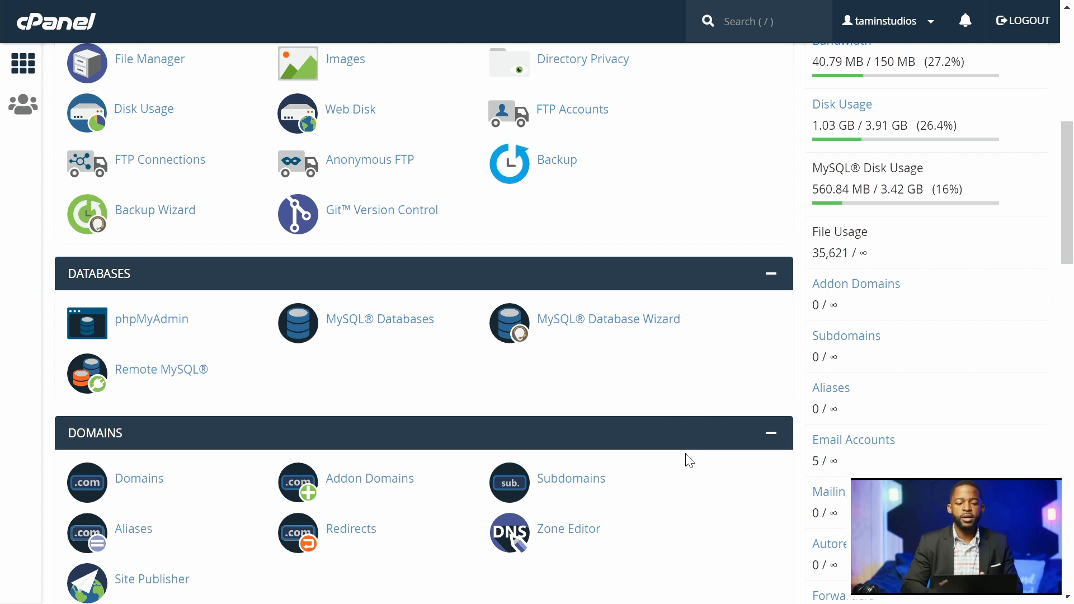
scroll(690, 461, "down", 2)
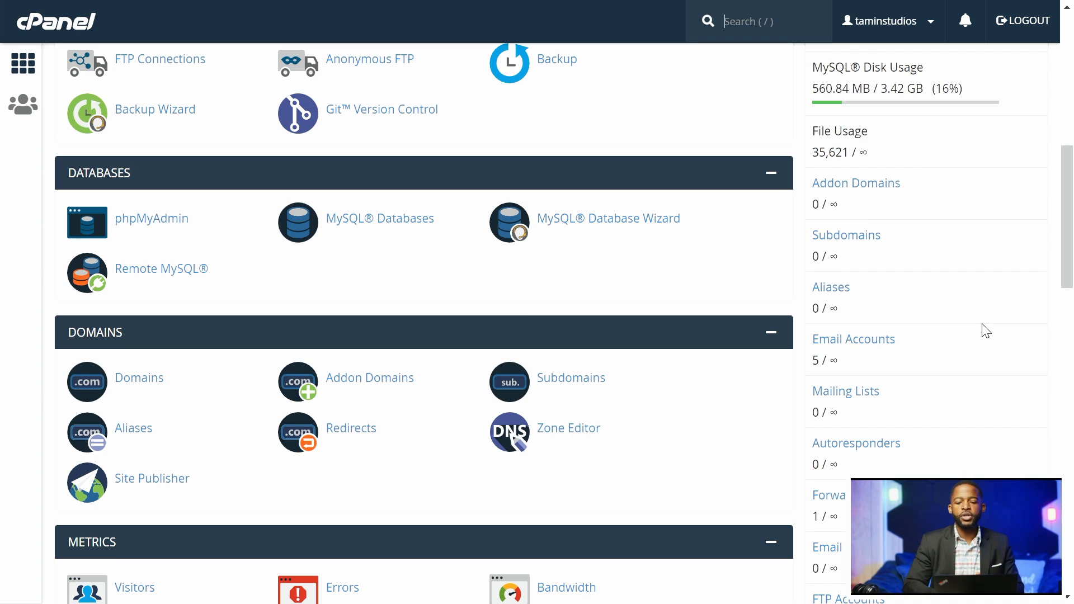
scroll(764, 310, "up", 10)
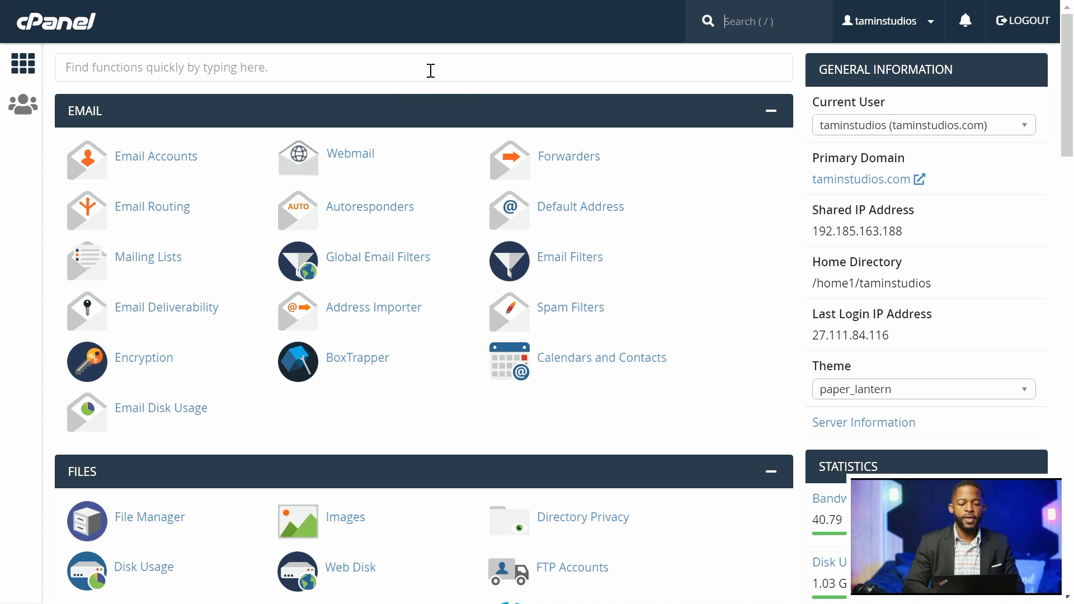
scroll(410, 185, "down", 5)
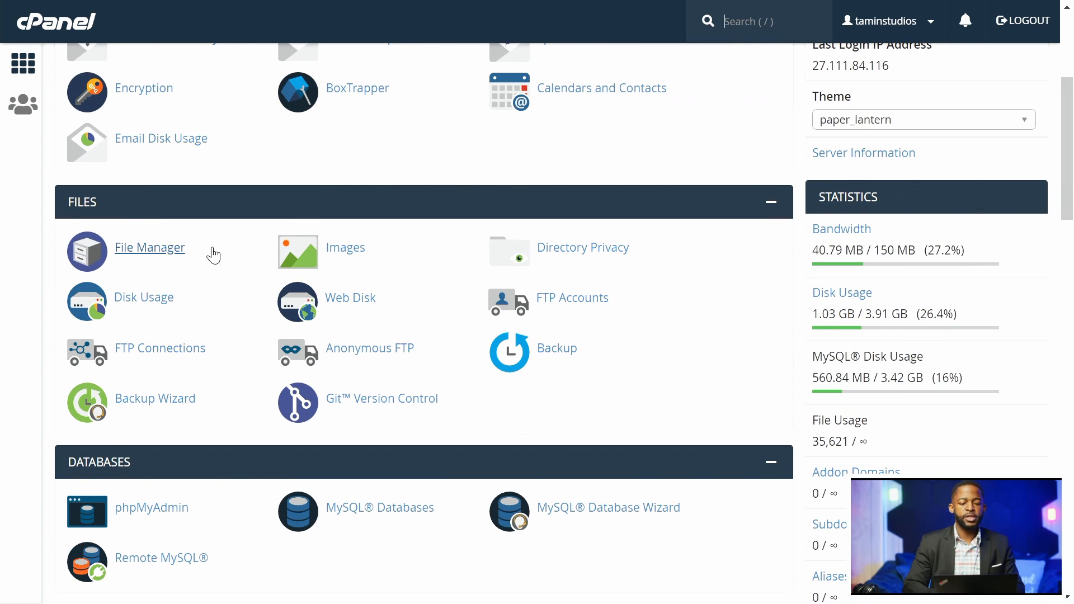
left_click(165, 255)
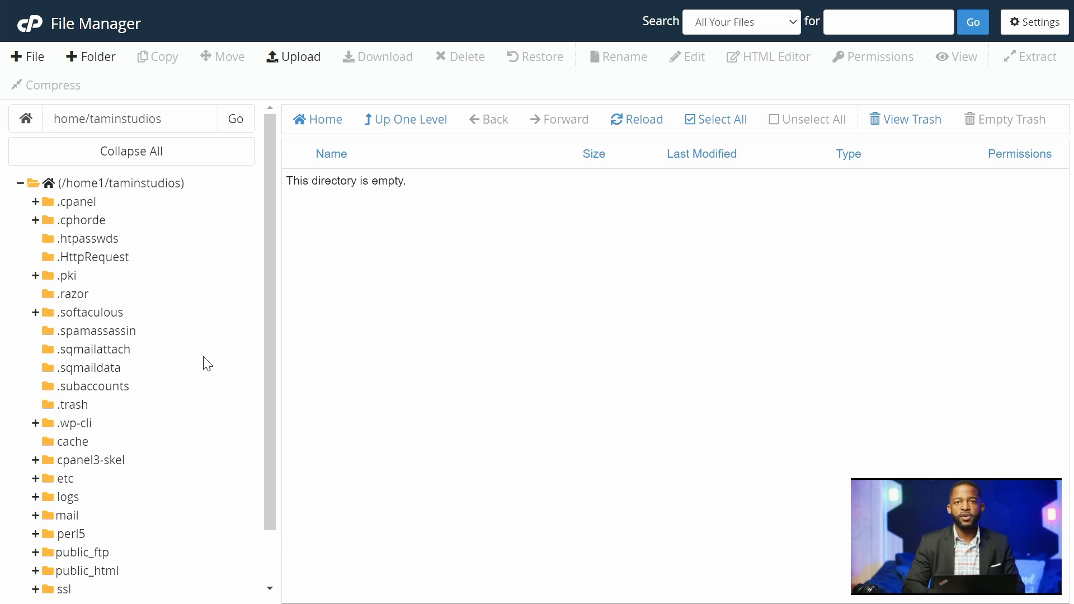
- Open the public_html folder from the home directory's folder tree
scroll(217, 357, "down", 1)
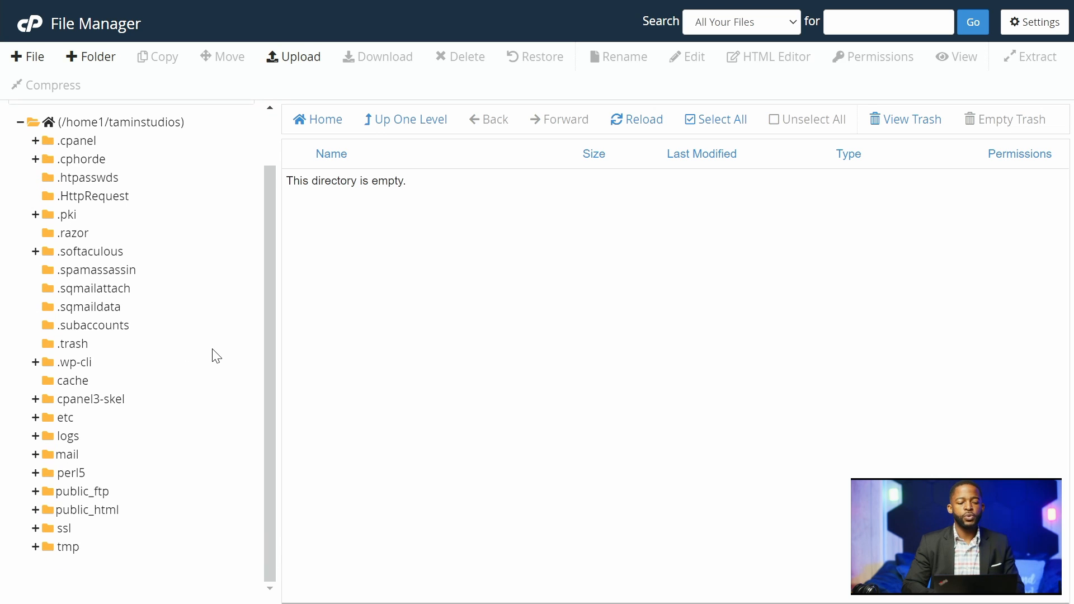
scroll(218, 356, "up", 1)
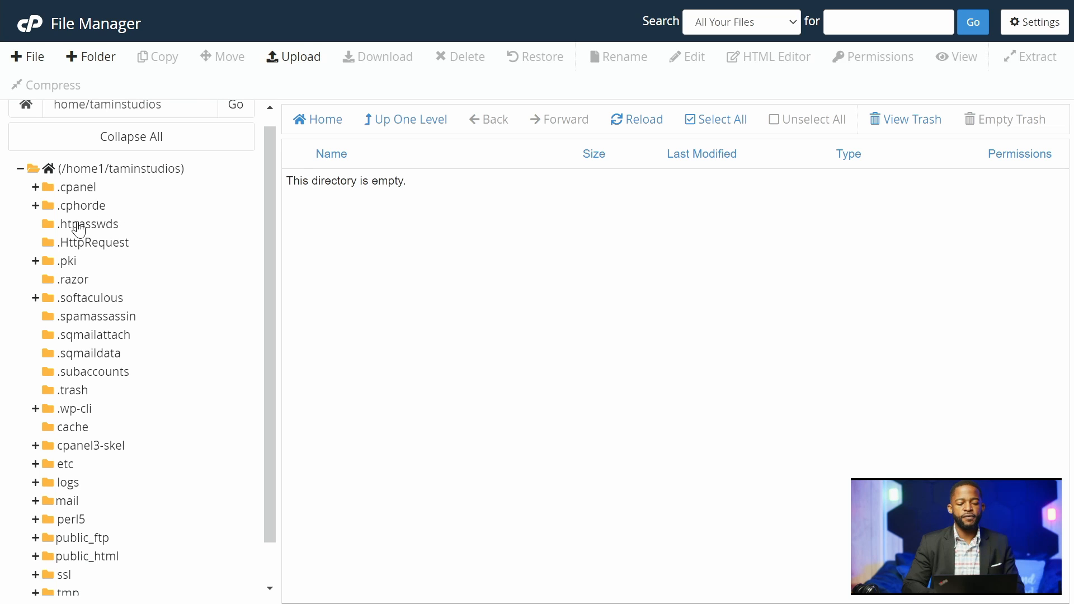
scroll(181, 450, "down", 1)
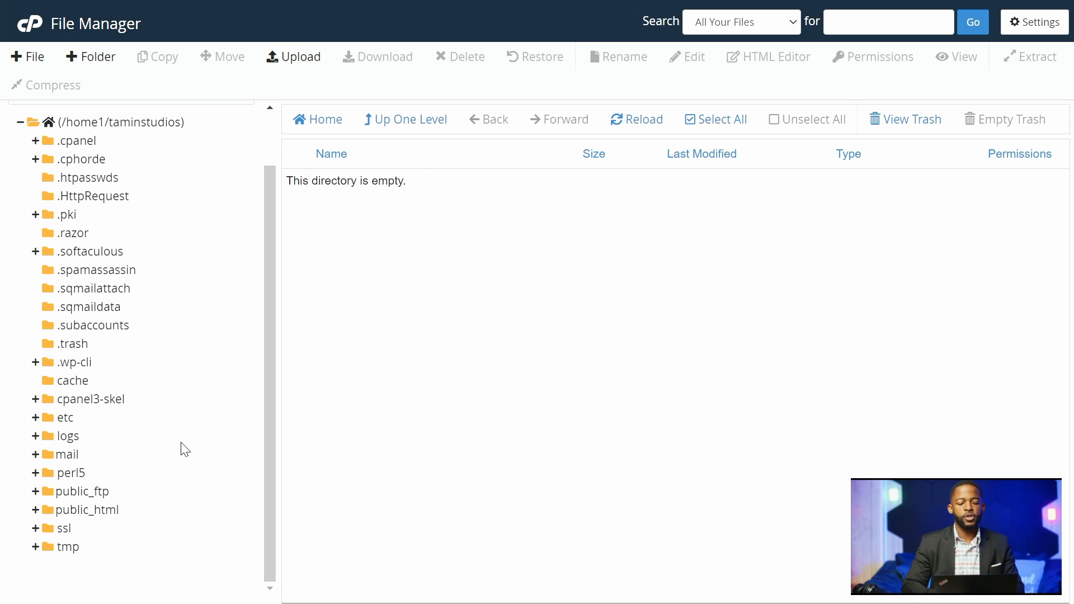
left_click(85, 512)
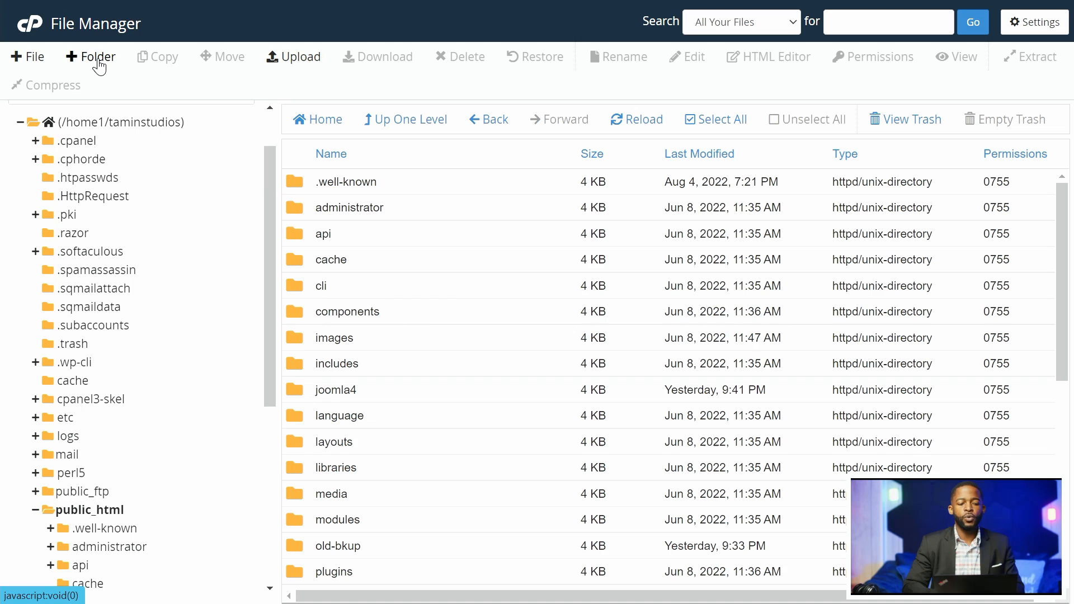
- Create a new folder named helix2 inside /public_html
left_click(99, 59)
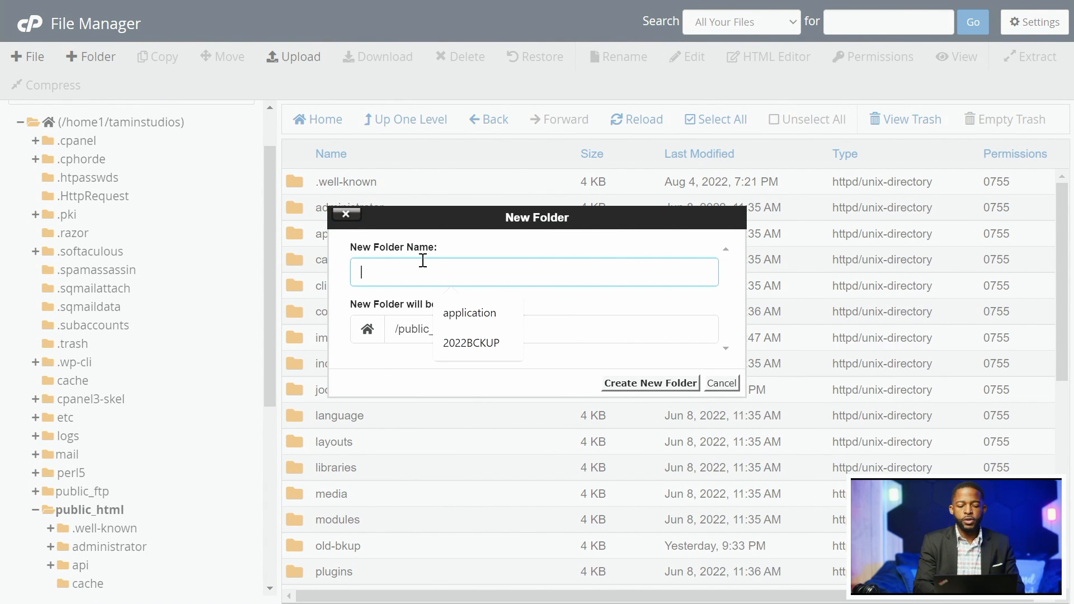
type("Joom")
key("BackSpace")
key("BackSpace")
key("BackSpace")
key("BackSpace")
type("j")
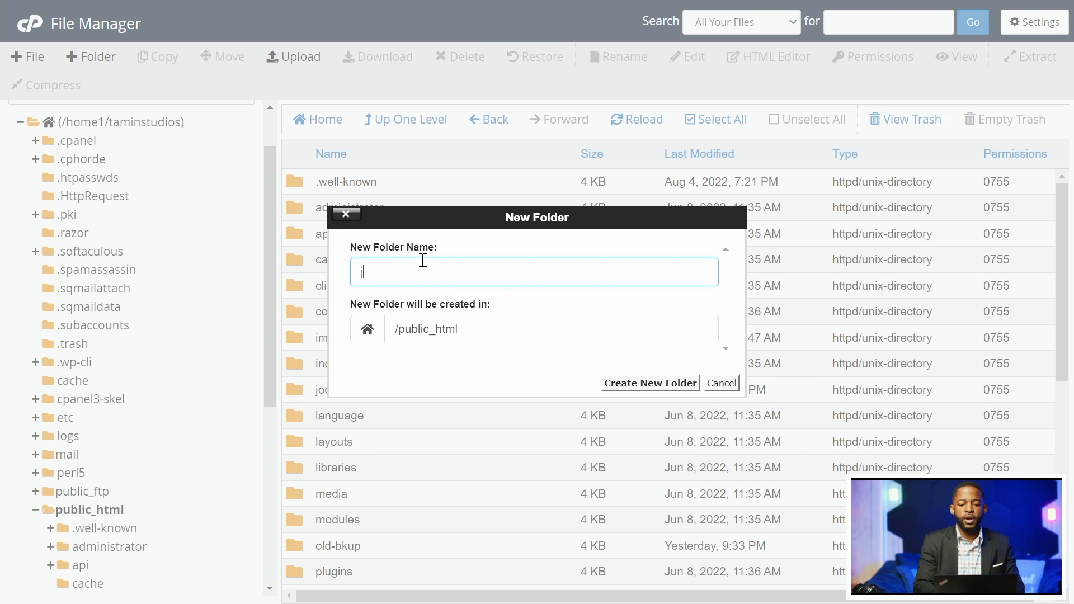
type("oomshaper")
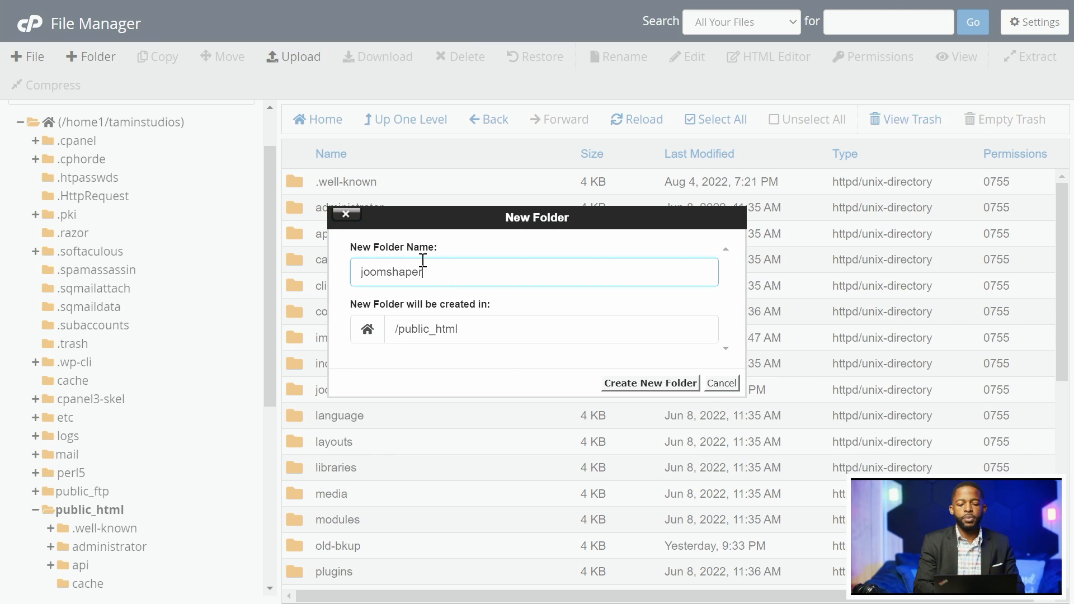
double_click(419, 263)
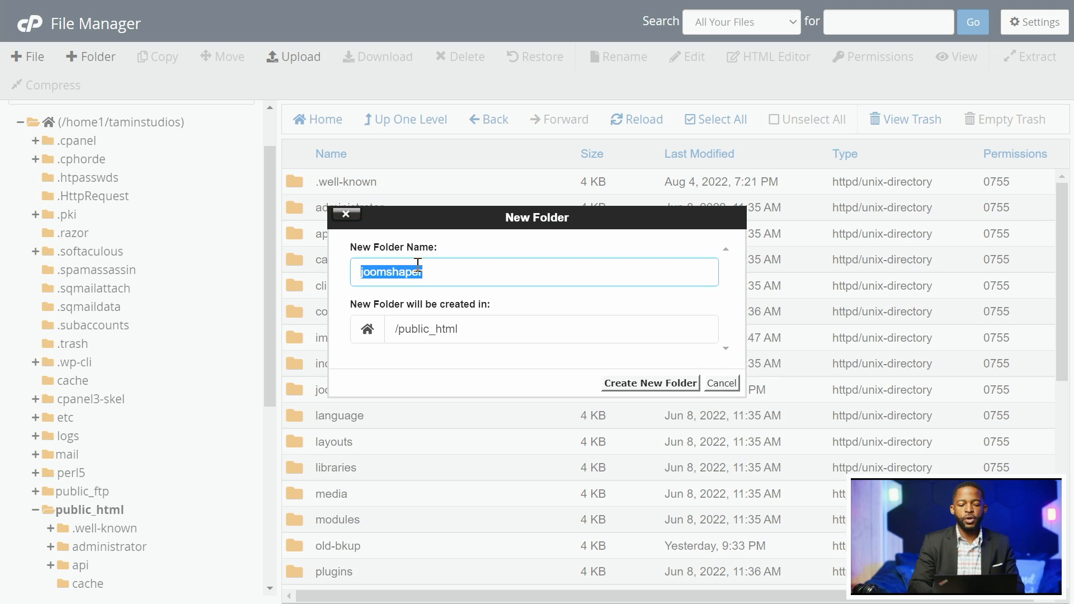
type("helix")
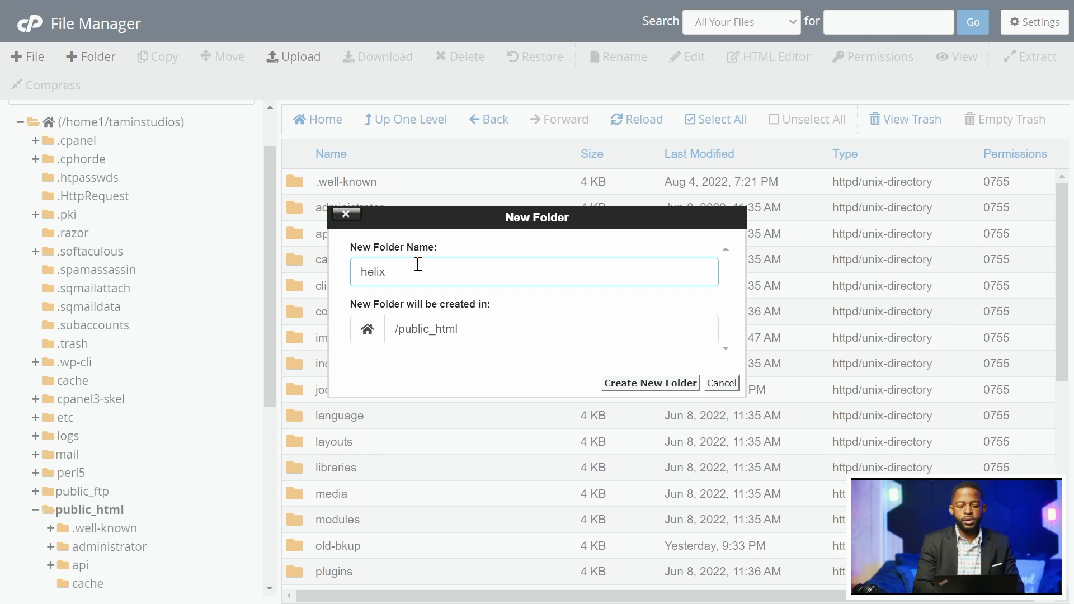
type("2")
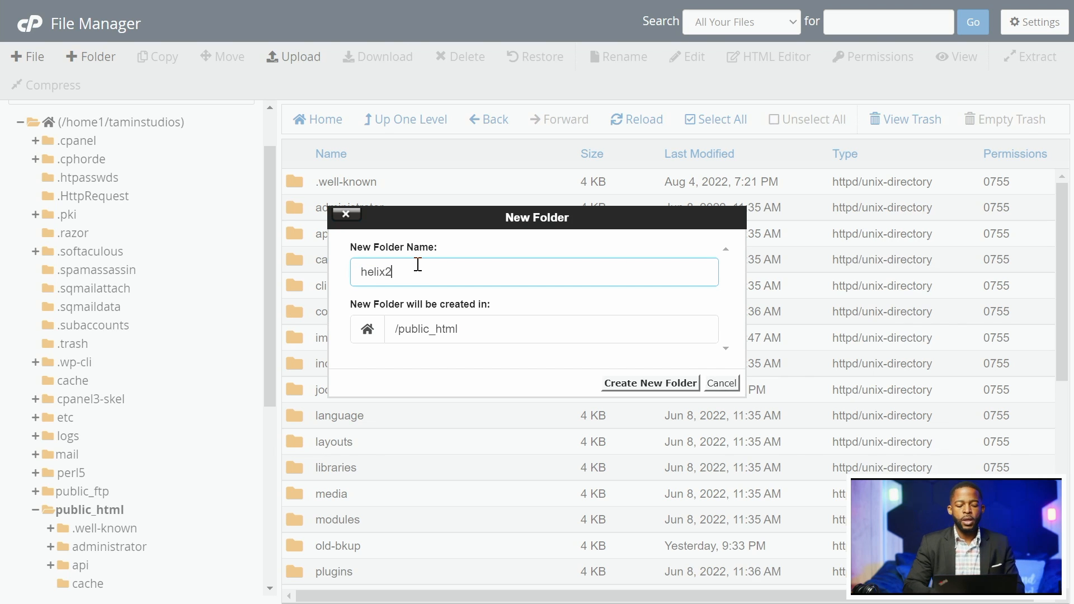
left_click(652, 387)
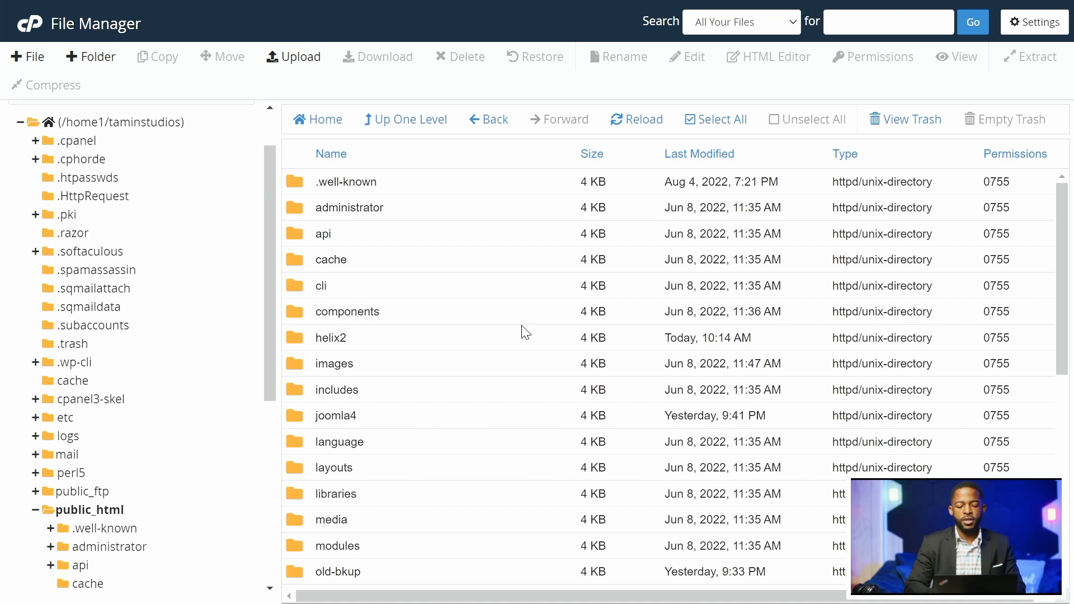
- Find the helix2 folder in the public_html listing and open it
scroll(526, 333, "down", 2)
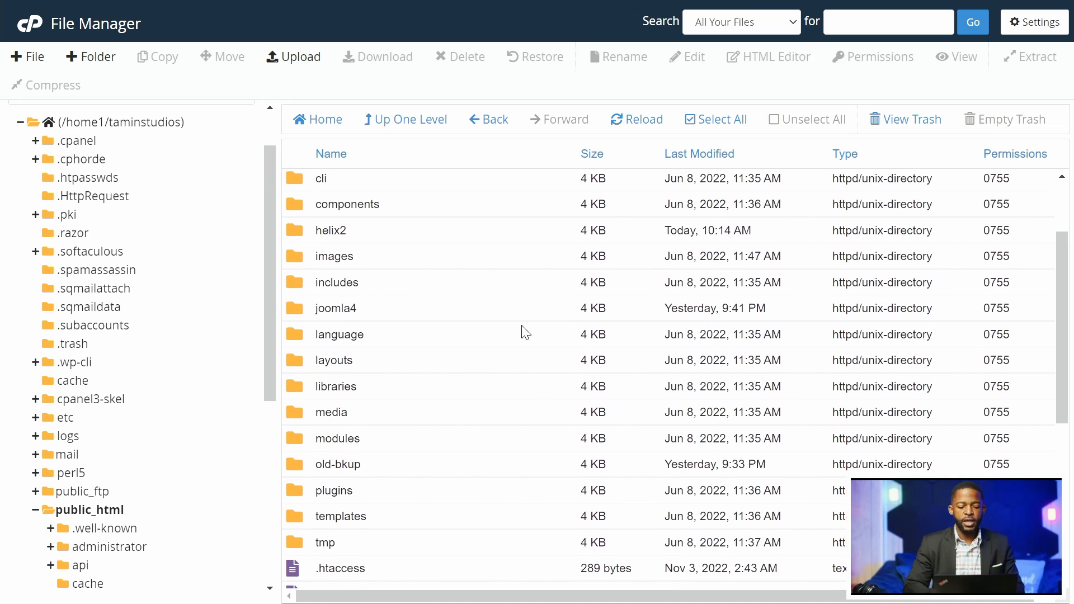
scroll(526, 332, "up", 2)
scroll(526, 333, "up", 1)
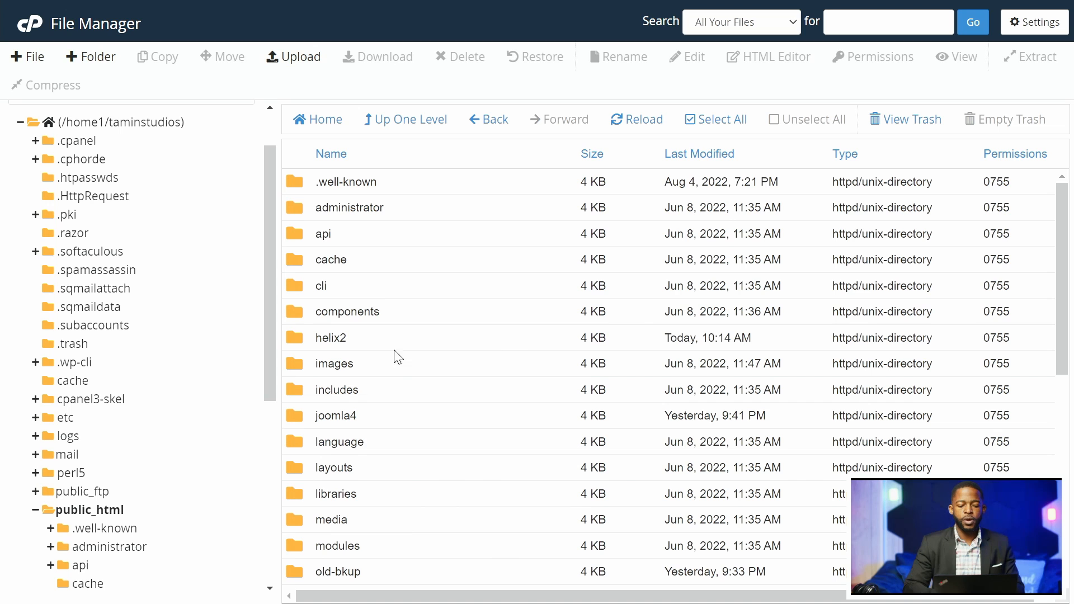
left_click(373, 347)
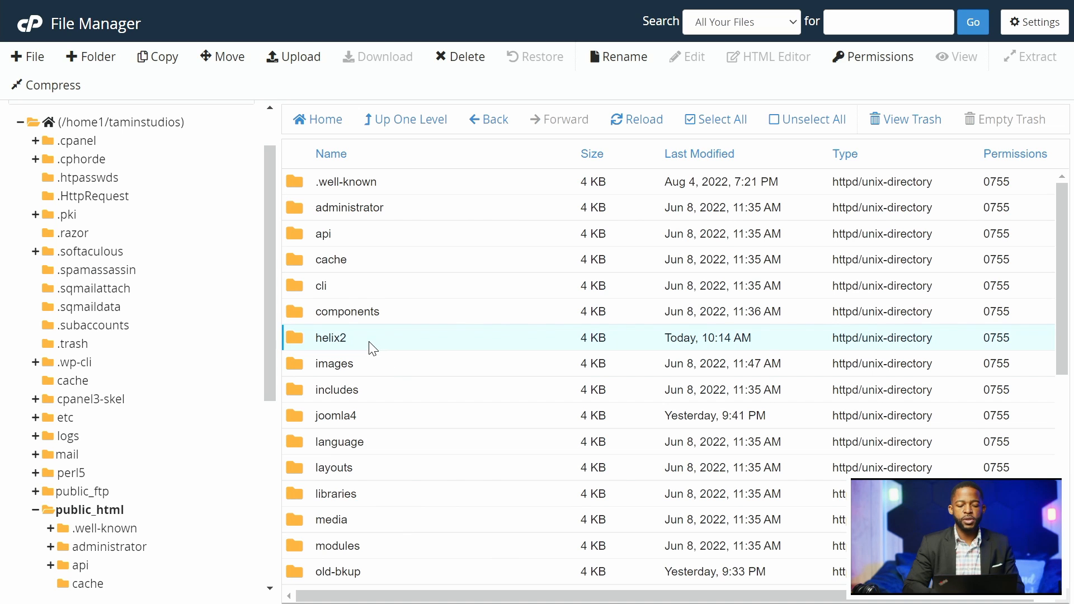
double_click(421, 344)
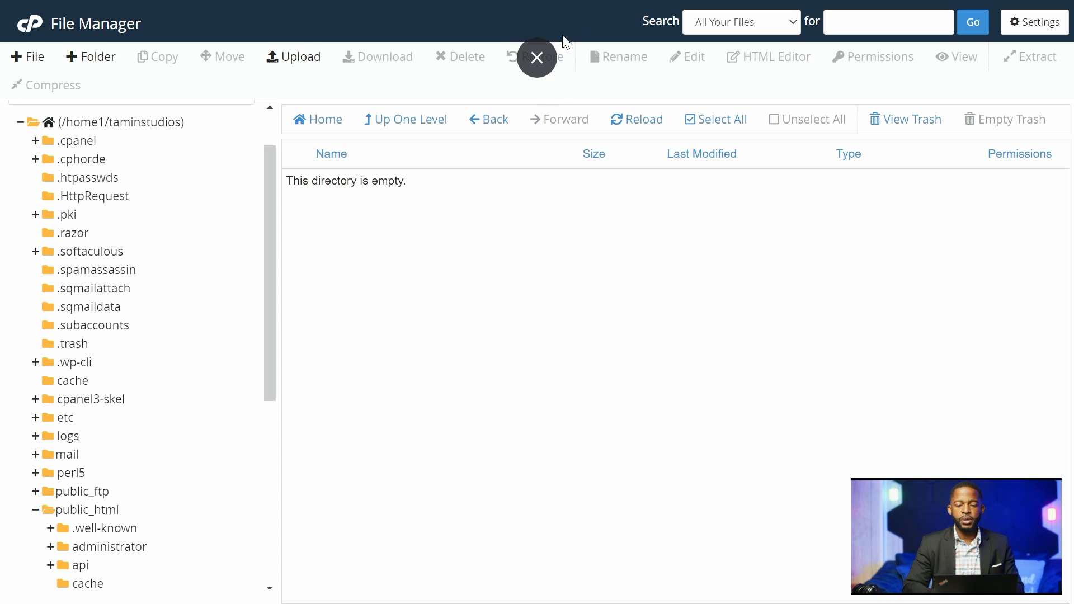
- Switch to the JoomShaper Helix page and download the Helix Ultimate Quickstart Pack - Joomla 4, saving the zip in Documents
left_click(536, 59)
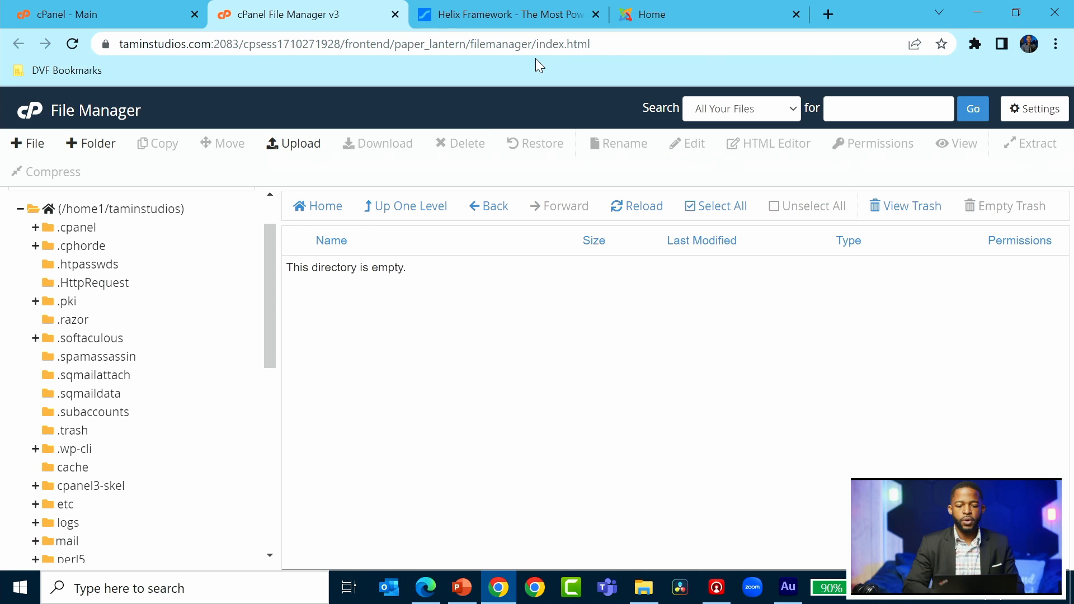
left_click(502, 15)
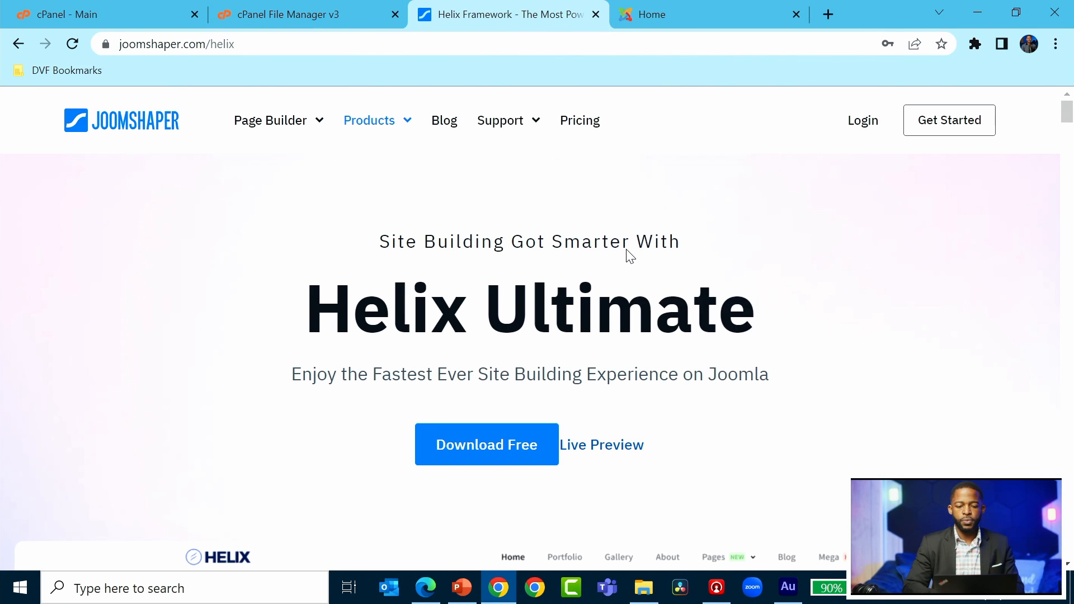
left_click(502, 444)
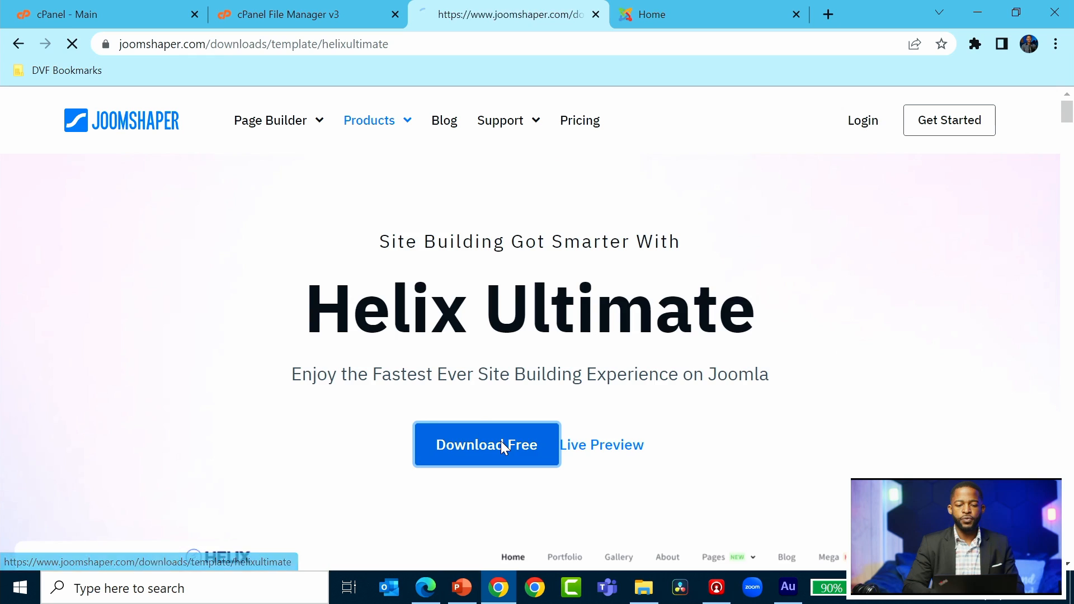
left_click(886, 320)
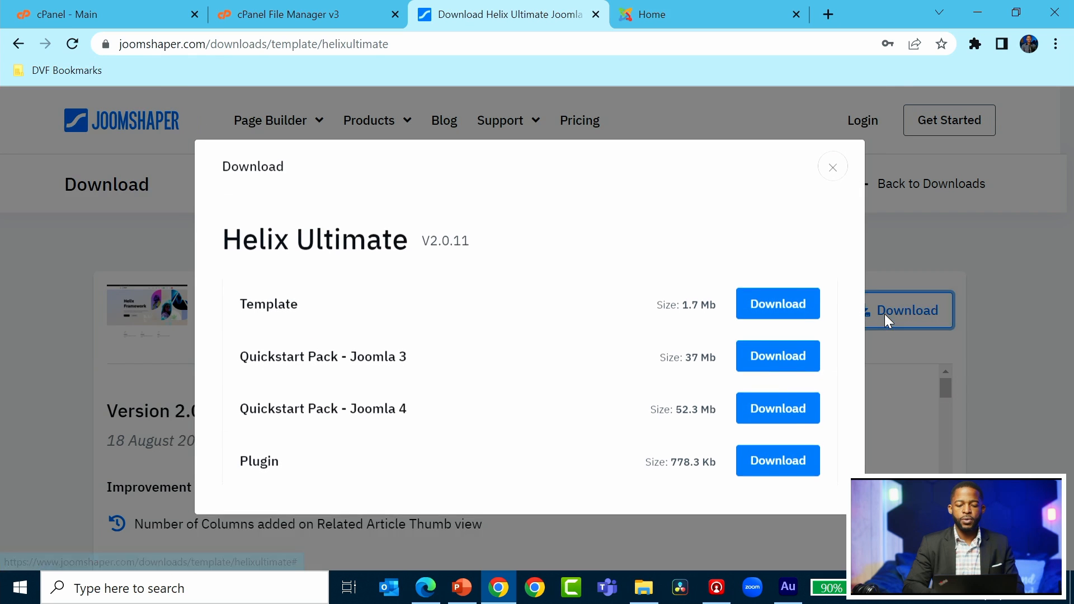
left_click(783, 415)
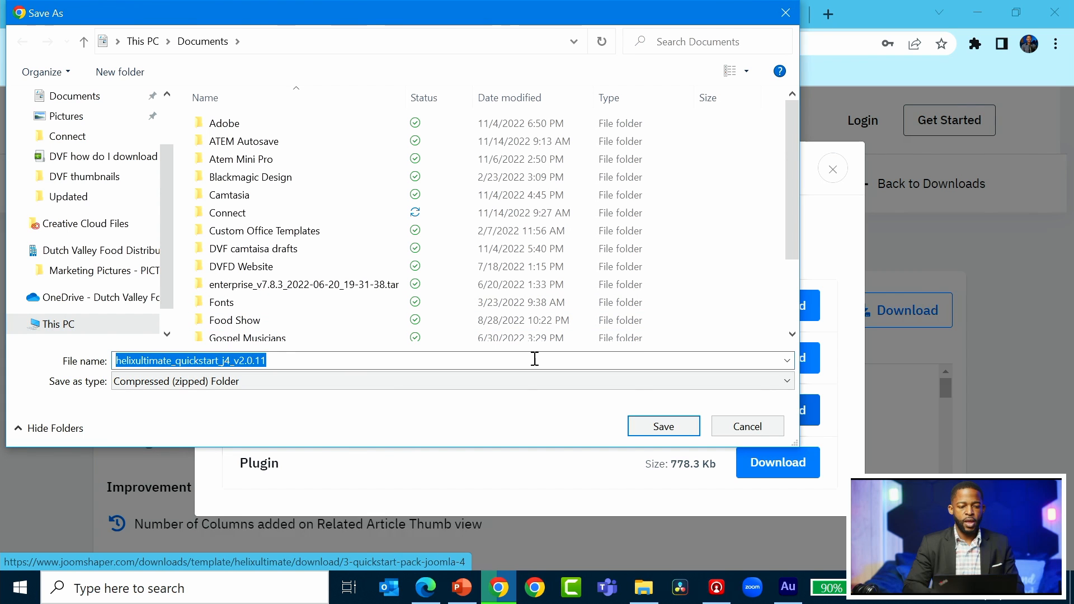
left_click(672, 431)
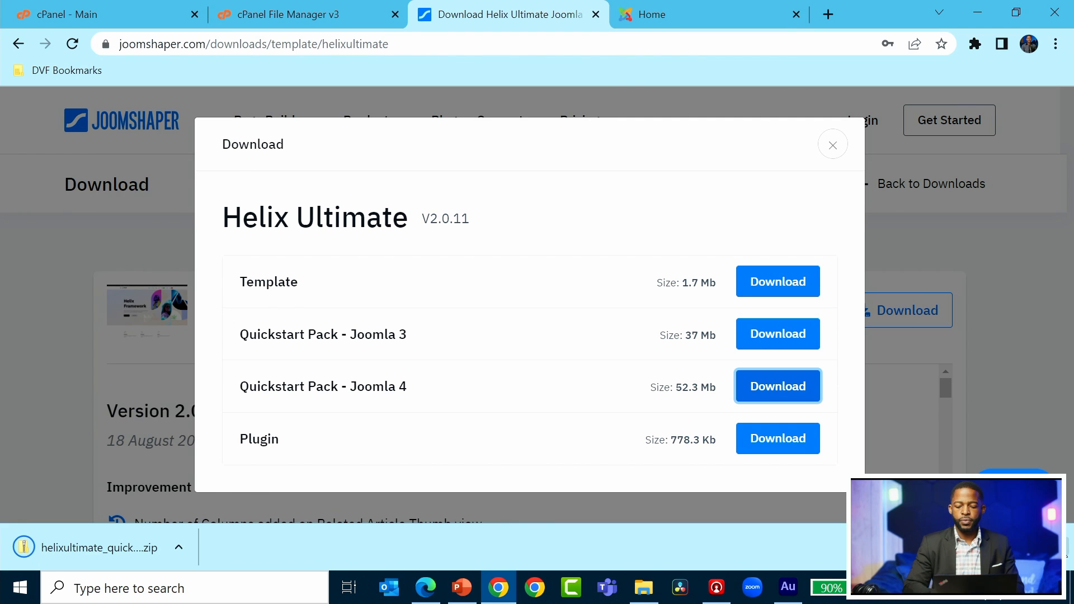
left_click(1057, 548)
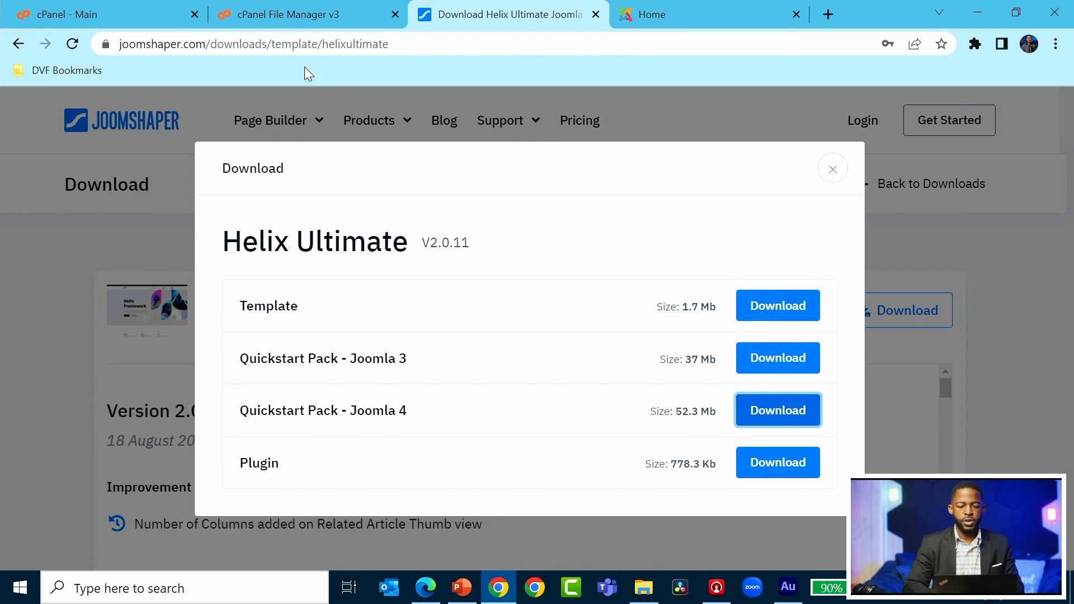
- Upload helixultimate_quickstart_j4_v2.0.11.zip from Documents to the helix2 folder in cPanel, and return to the File Manager
left_click(264, 16)
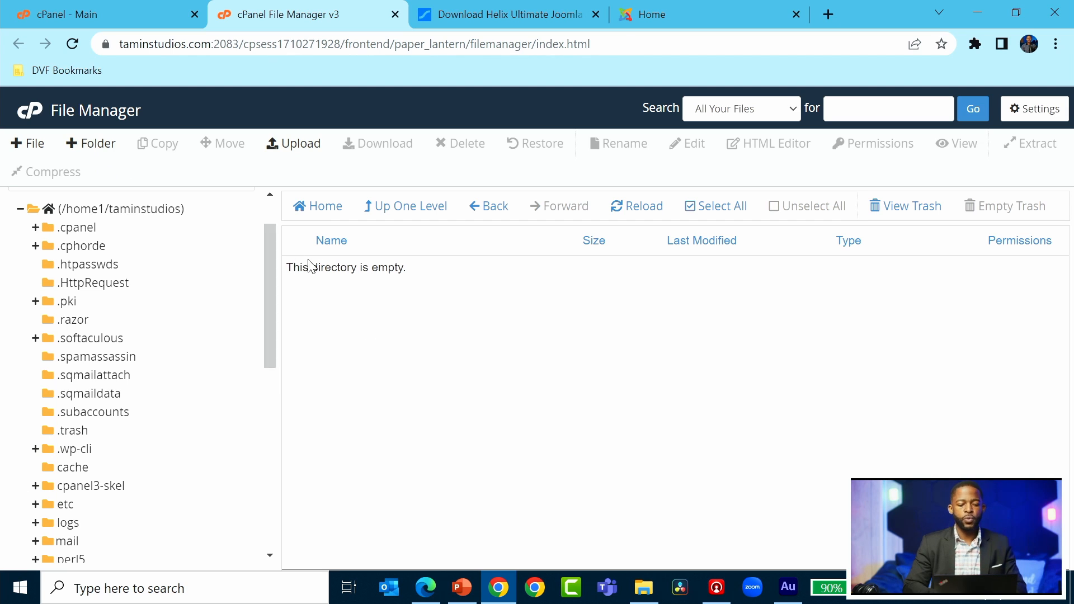
left_click(302, 147)
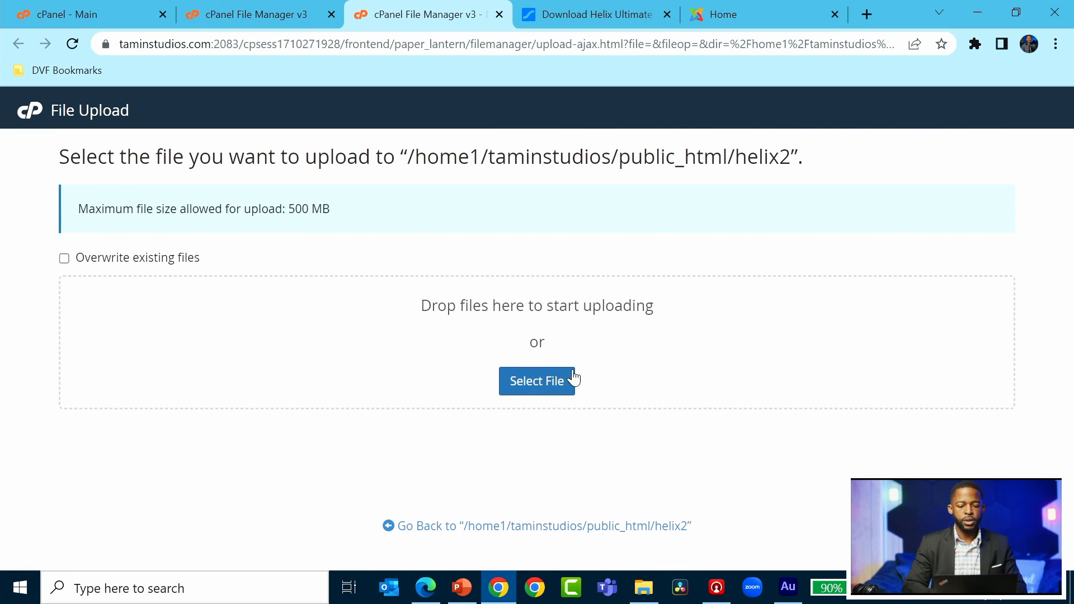
left_click(541, 385)
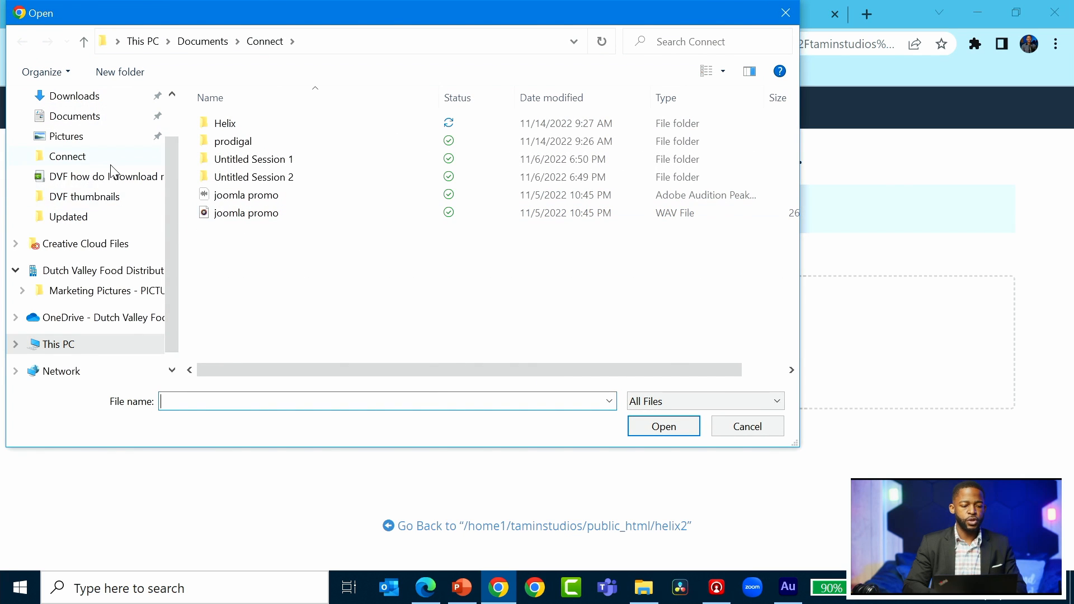
scroll(171, 241, "up", 1)
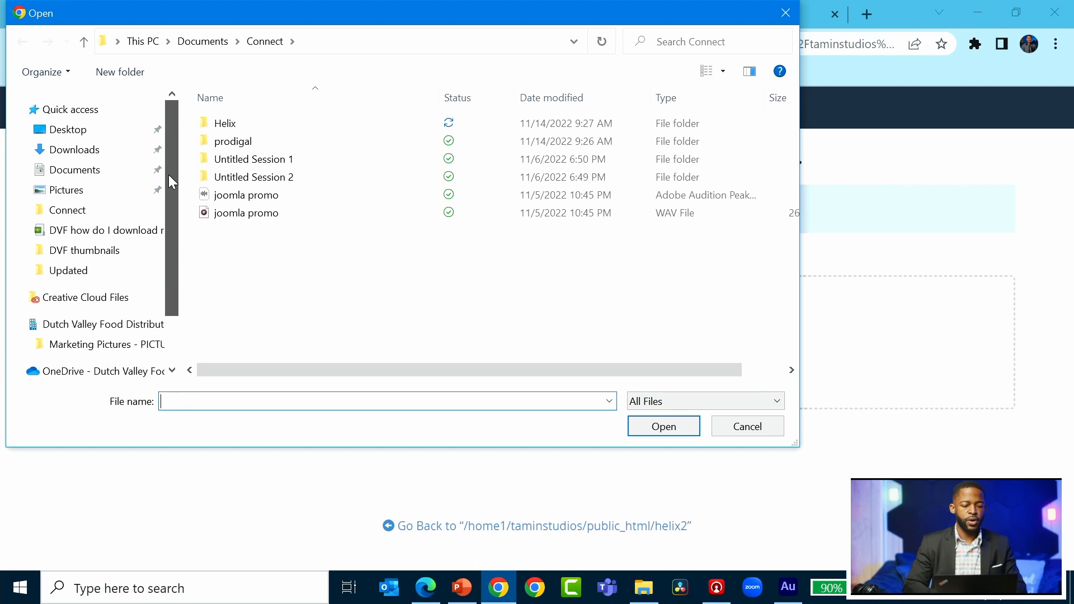
left_click(105, 171)
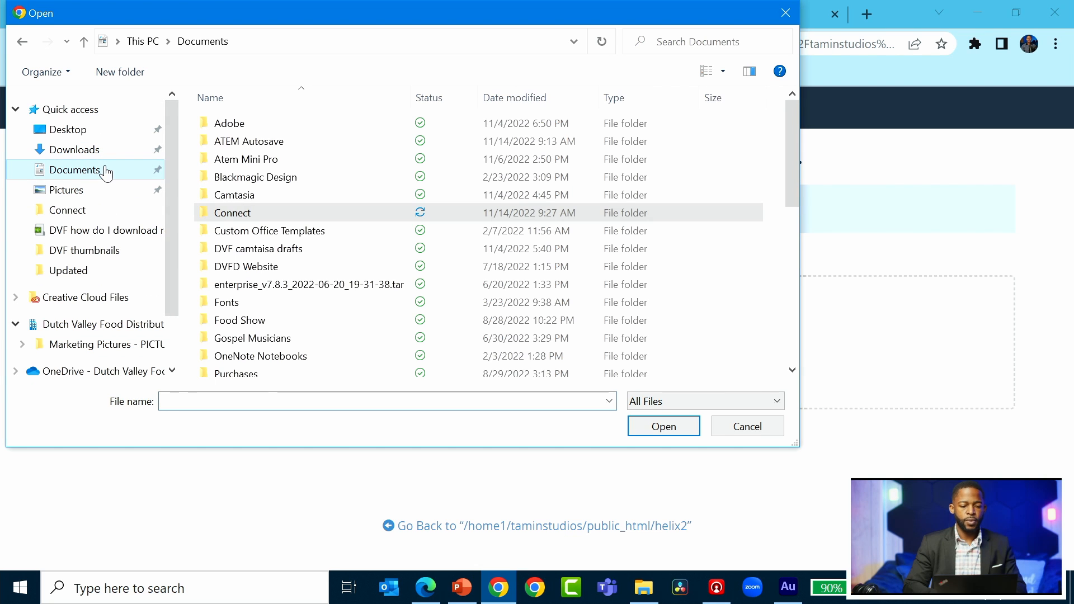
scroll(345, 251, "down", 5)
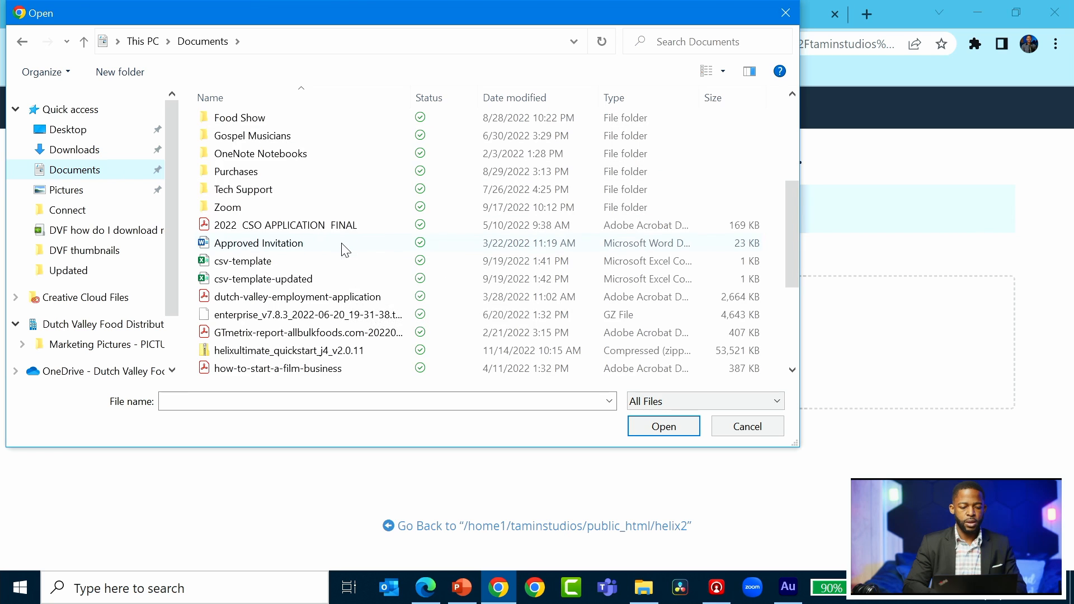
double_click(279, 298)
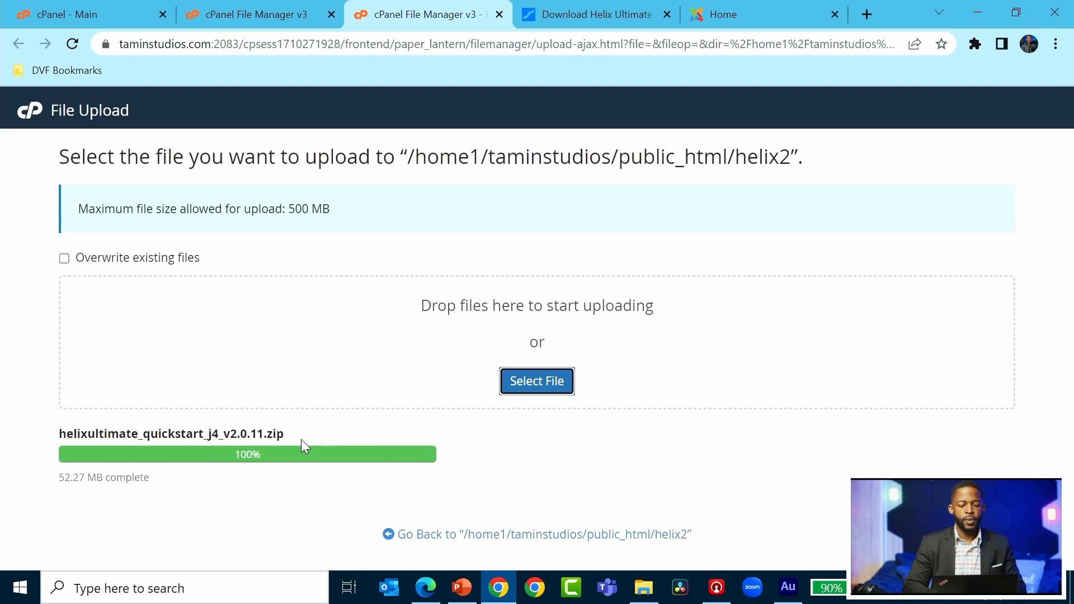
left_click(275, 20)
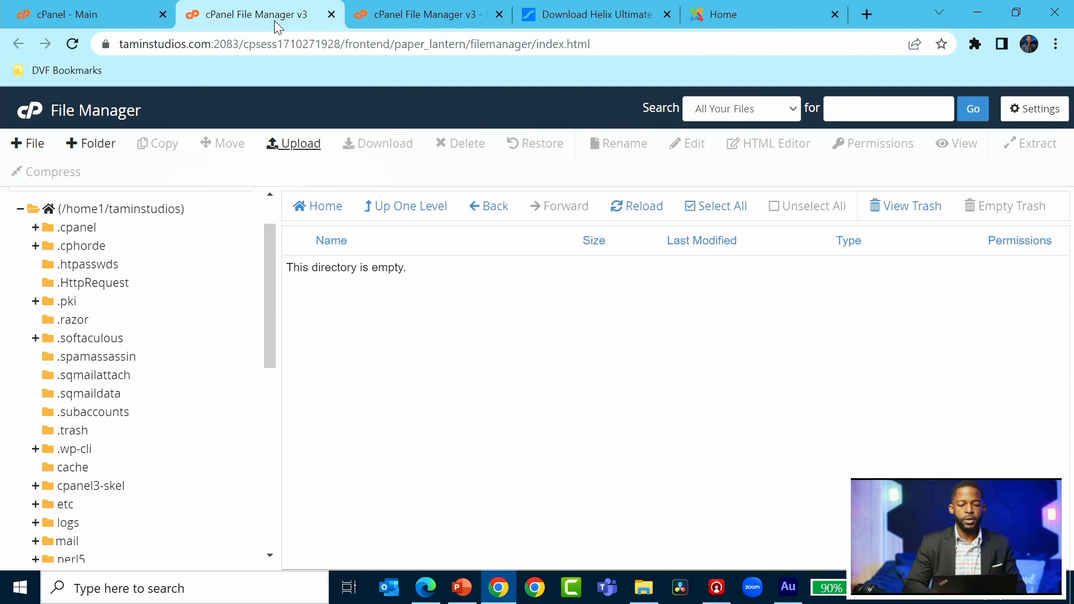
- Reload the helix2 folder listing and extract helixultimate_quickstart_j4_v2.0.11.zip into /public_html/helix2
left_click(499, 17)
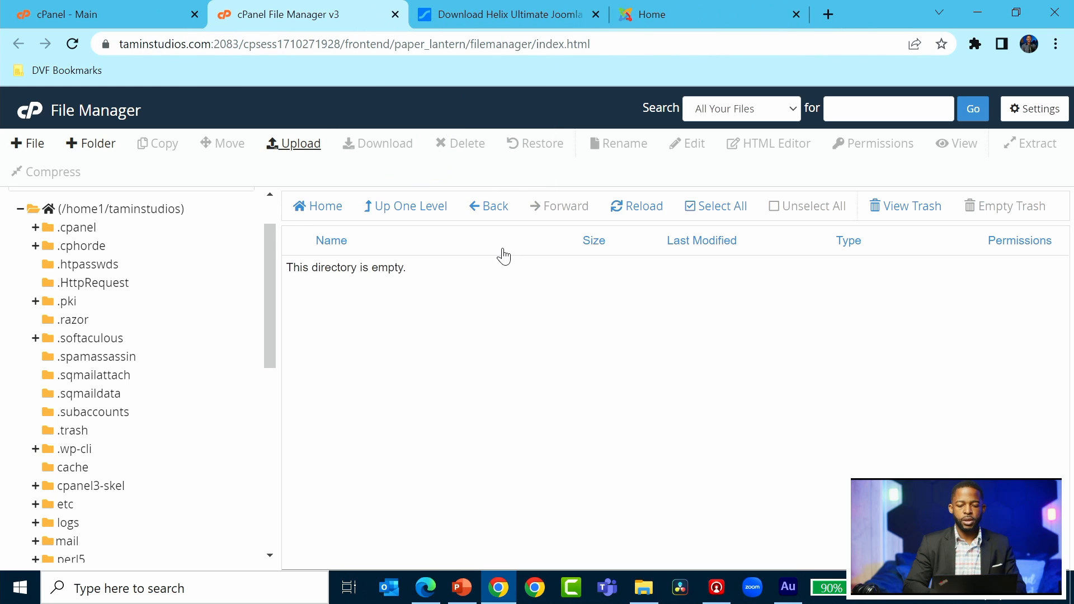
left_click(644, 215)
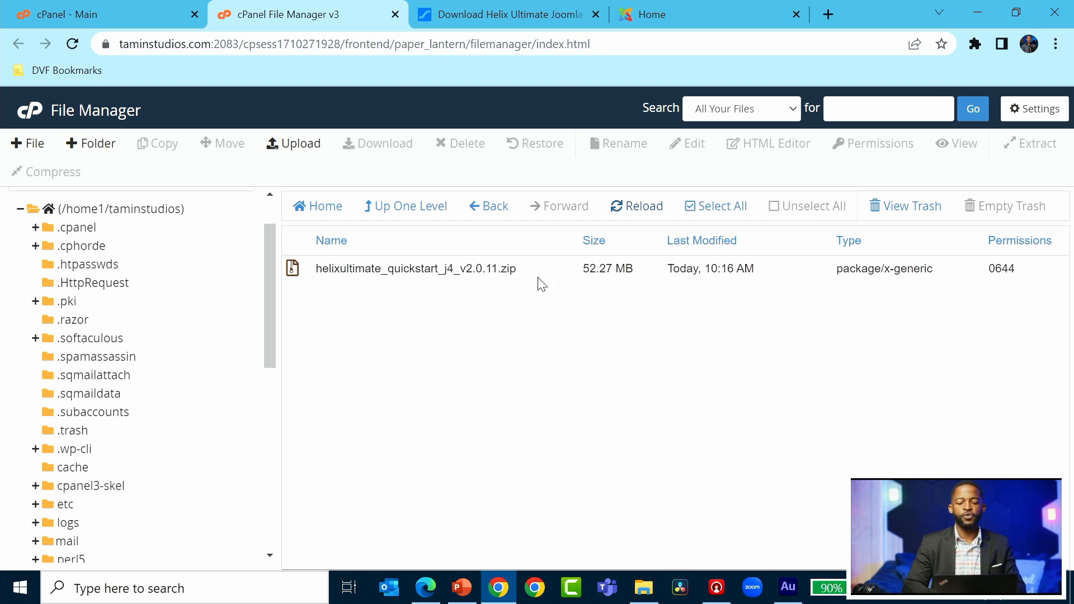
left_click(415, 272)
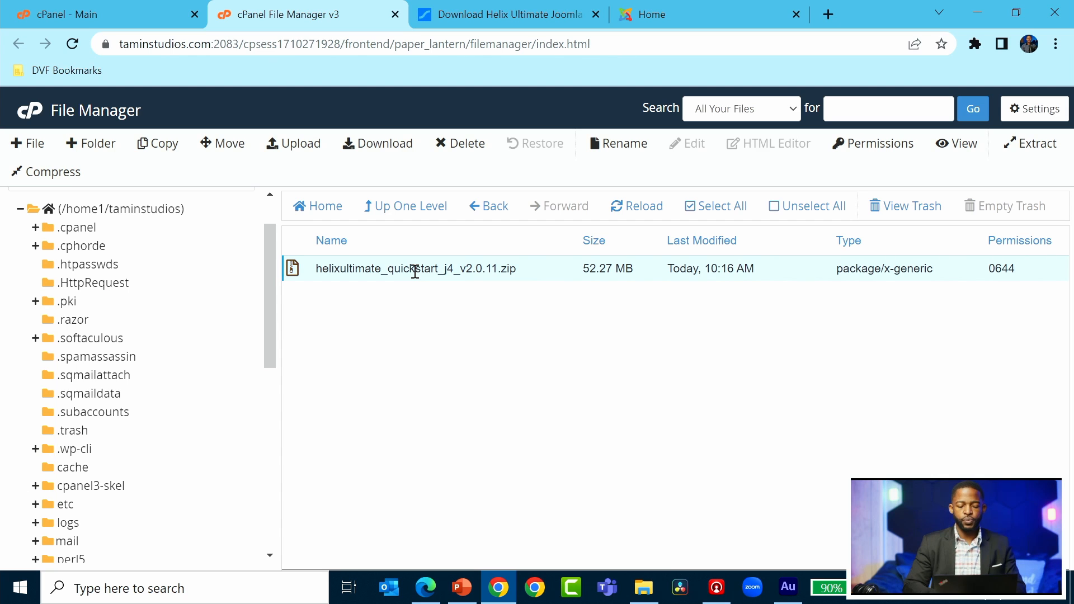
right_click(416, 273)
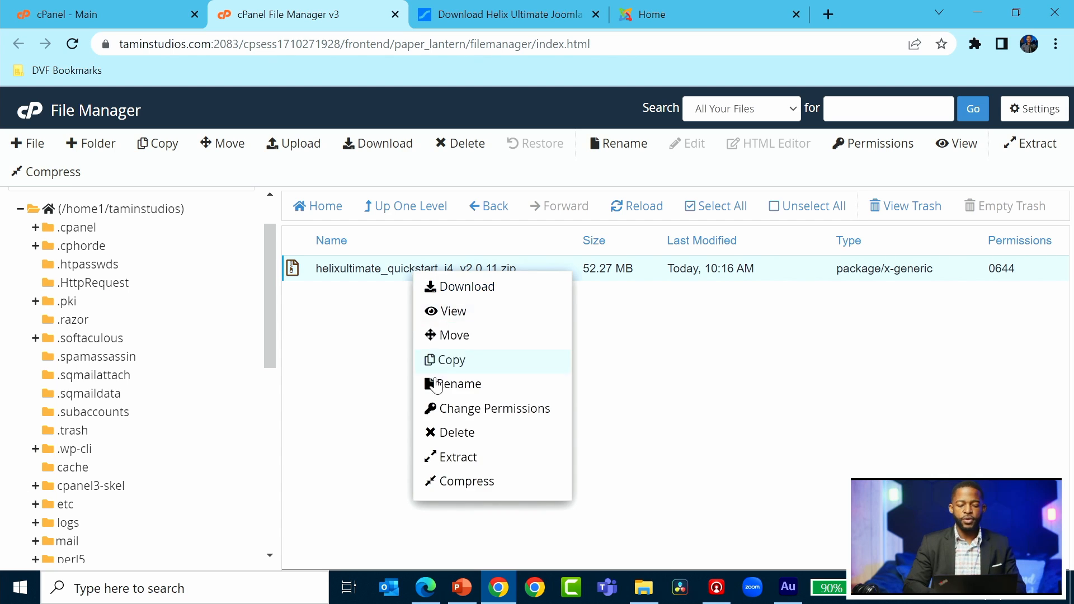
left_click(457, 458)
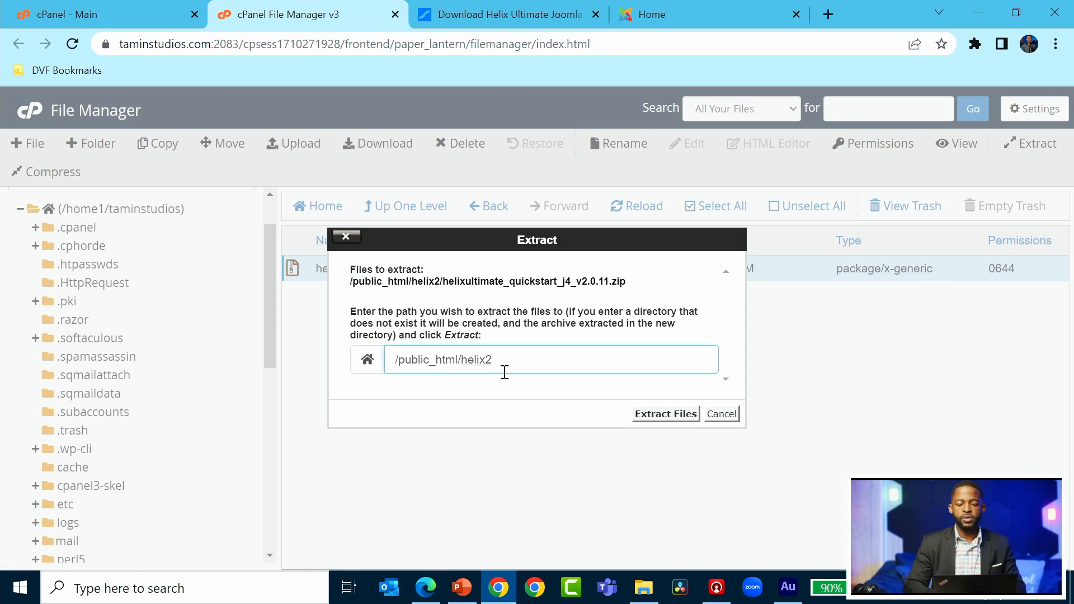
left_click(684, 417)
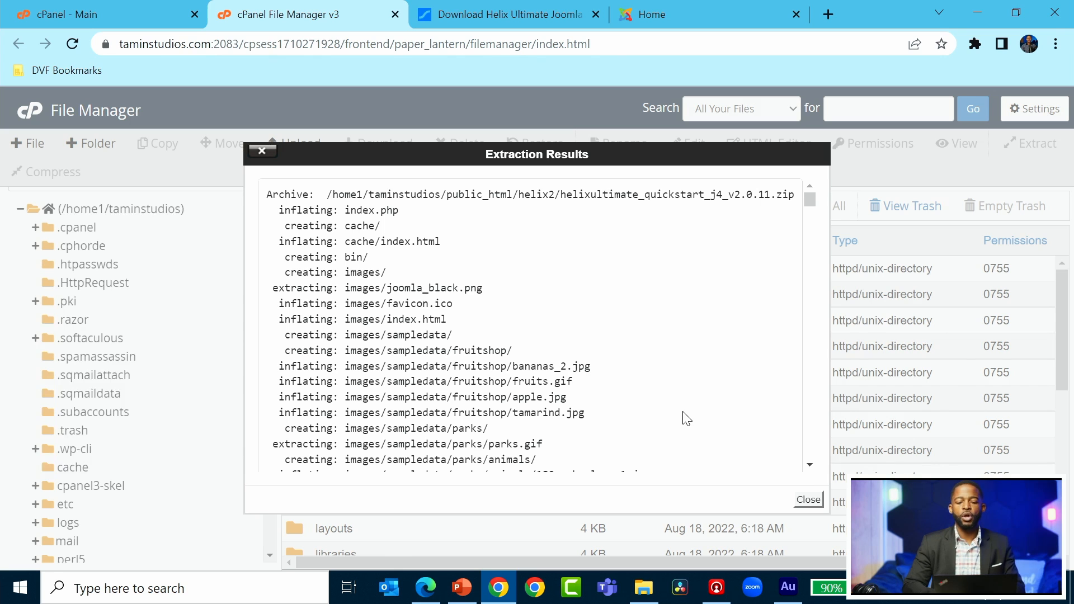
scroll(688, 418, "down", 20)
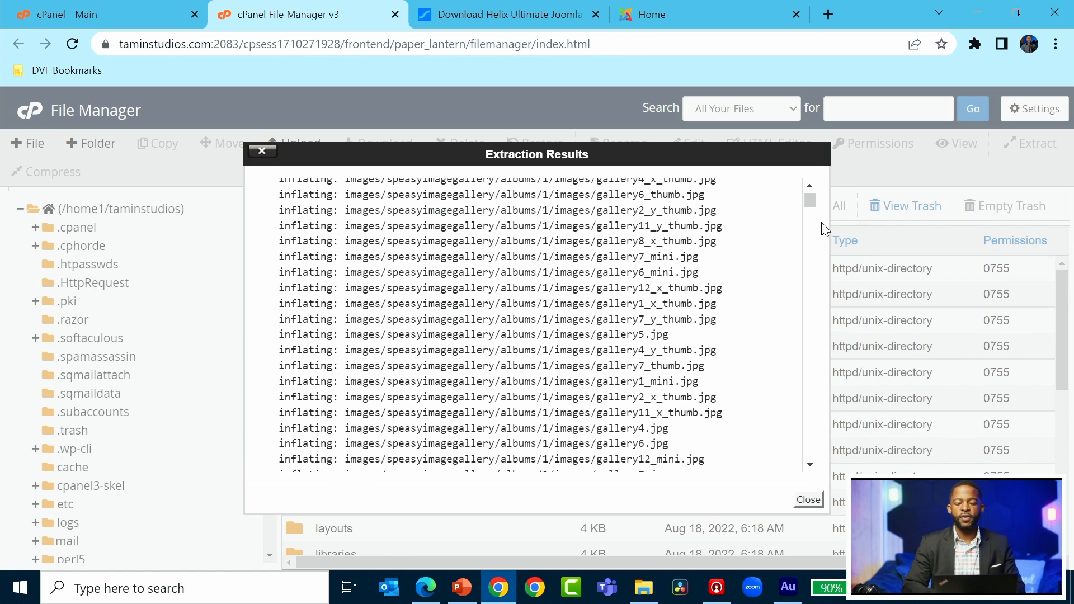
left_click_drag(810, 199, 818, 470)
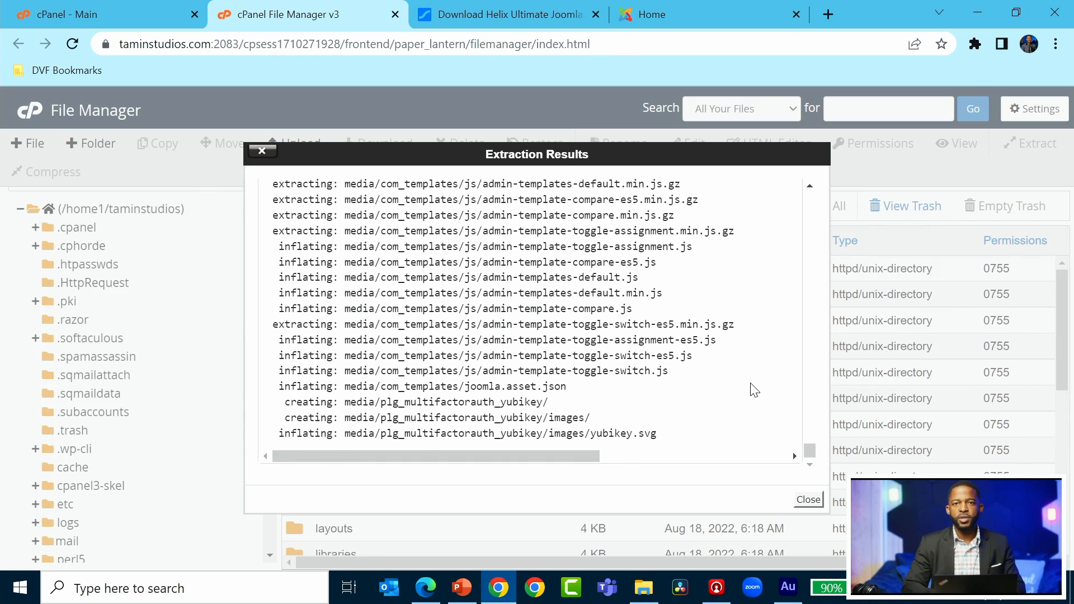
left_click(809, 501)
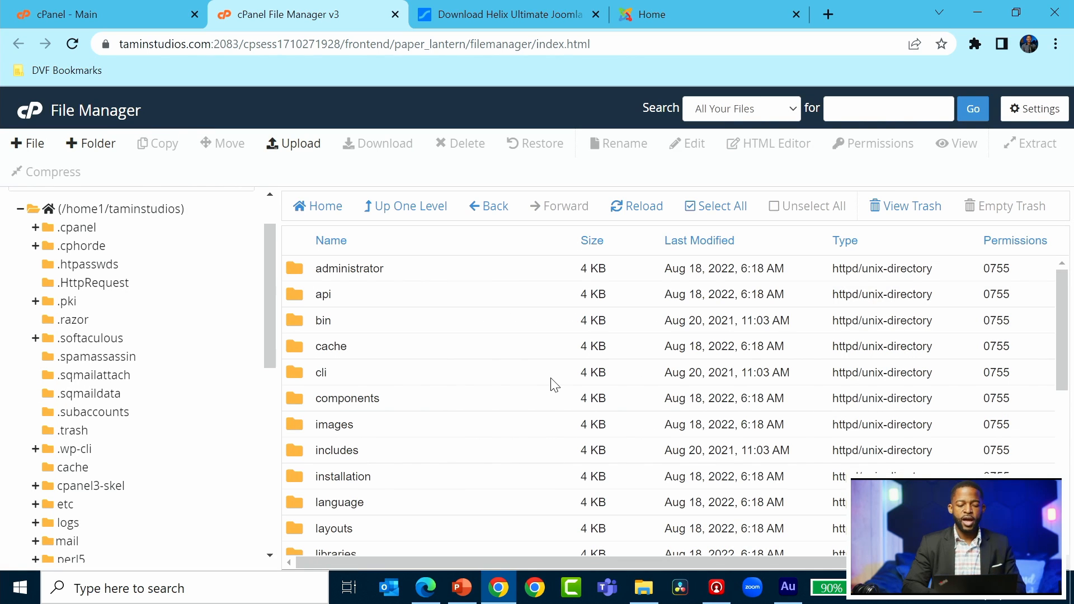
- Return to the cPanel main page, search its functions for "data" and open MySQL Databases
left_click(146, 18)
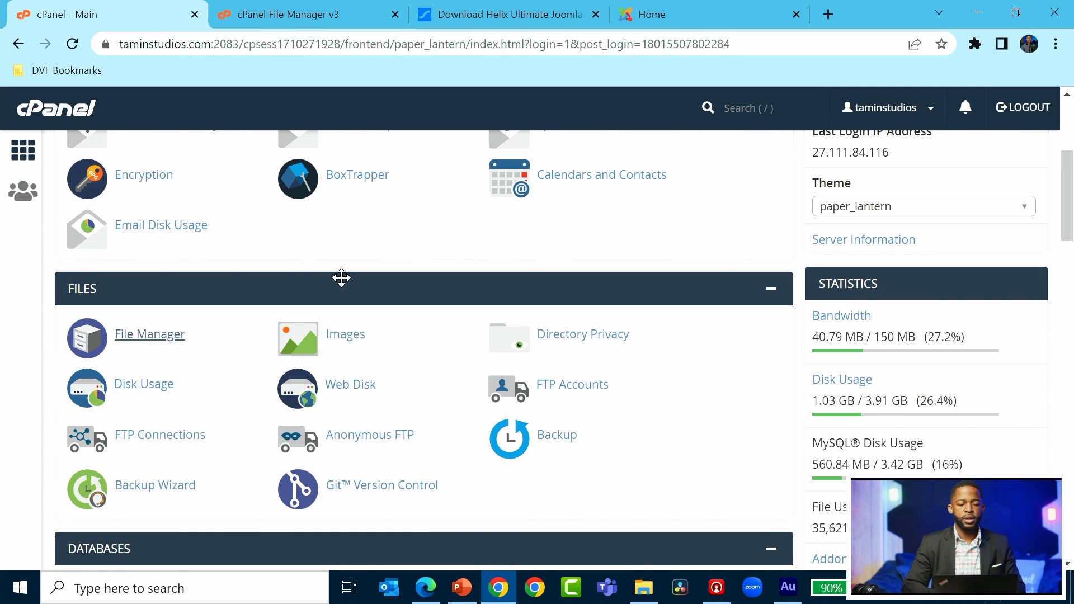
scroll(341, 278, "up", 5)
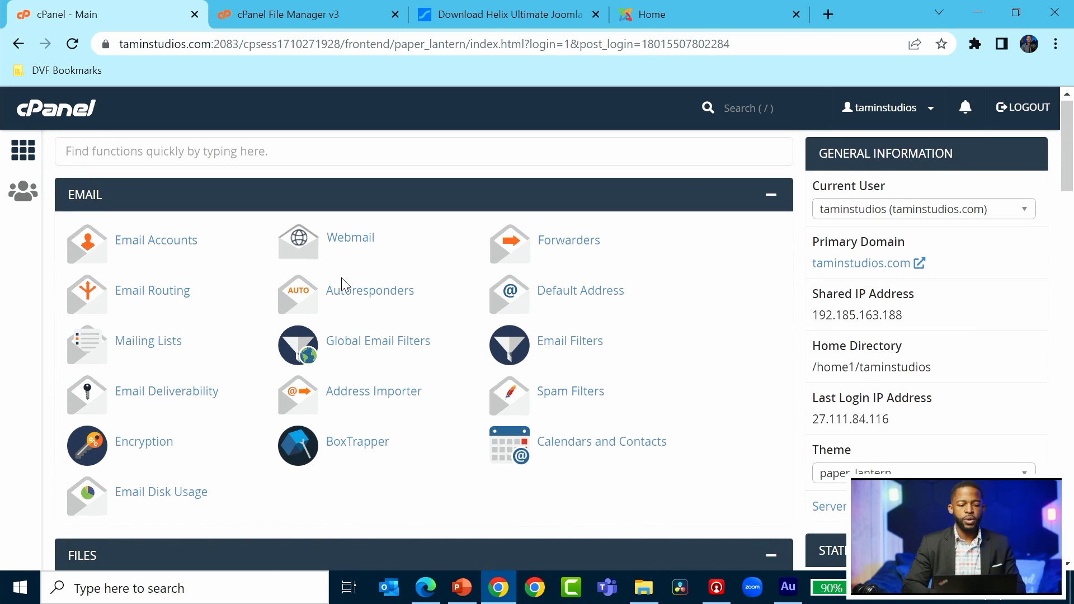
left_click(333, 155)
type("data")
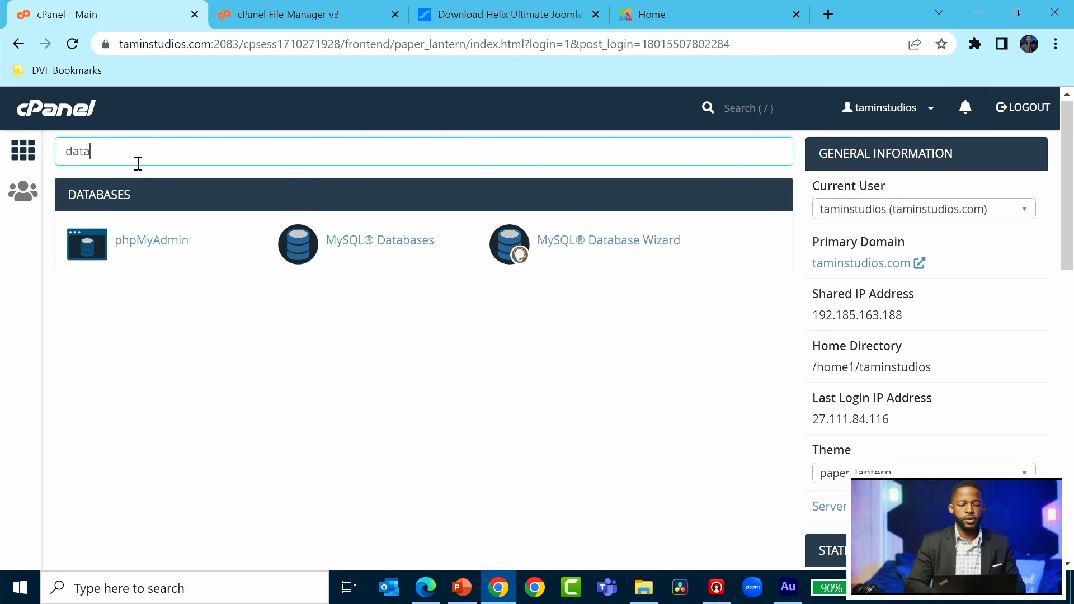
left_click(395, 255)
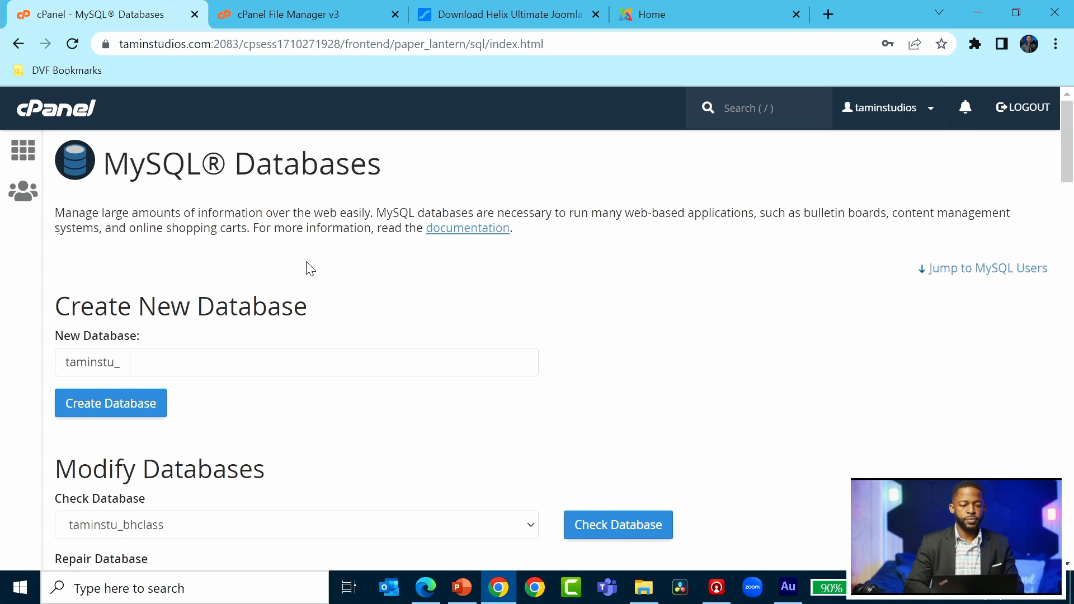
- Create a new MySQL database named helix2 after the taminstu_ prefix and return to the databases page
scroll(311, 269, "down", 1)
left_click(259, 289)
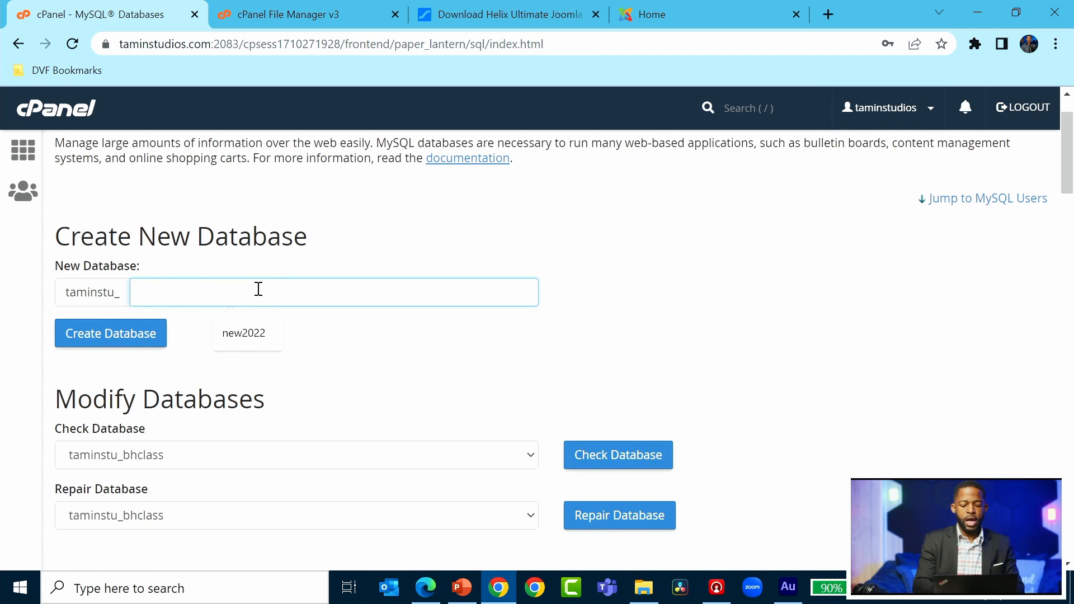
type("helix2")
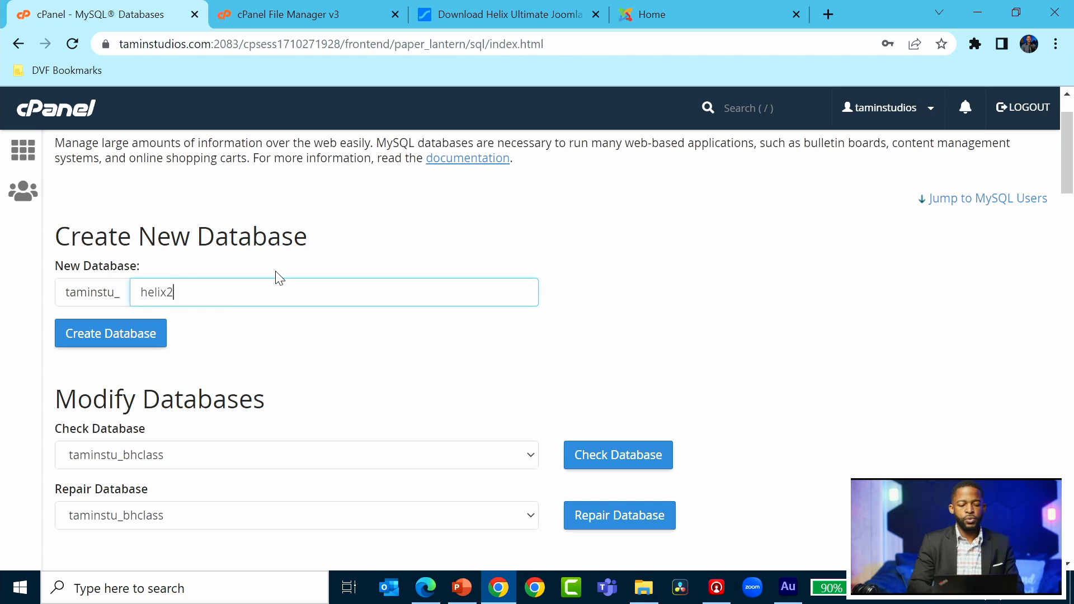
left_click(132, 344)
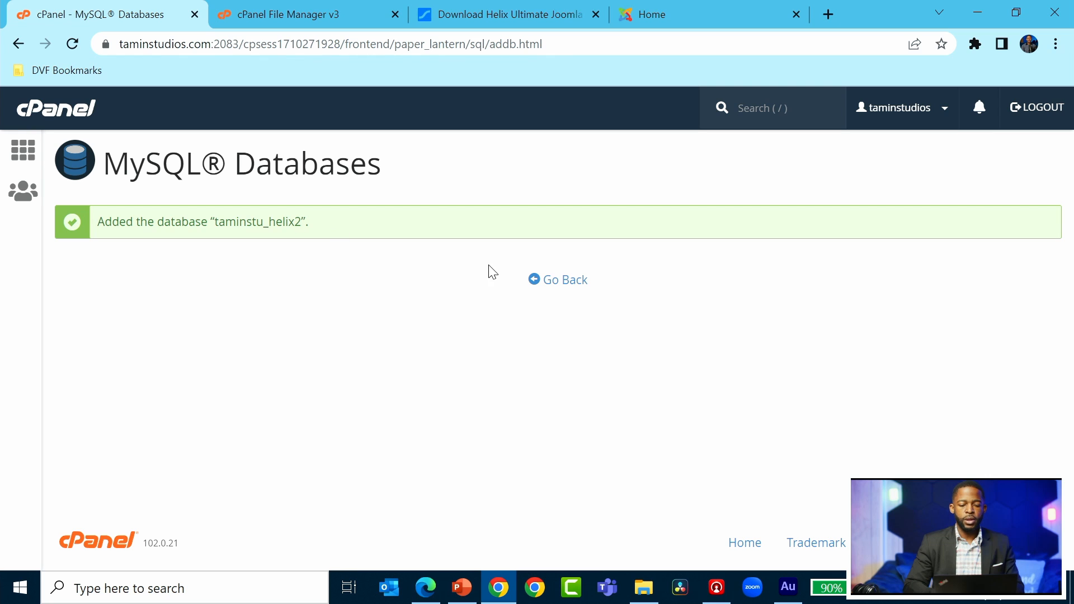
left_click(554, 284)
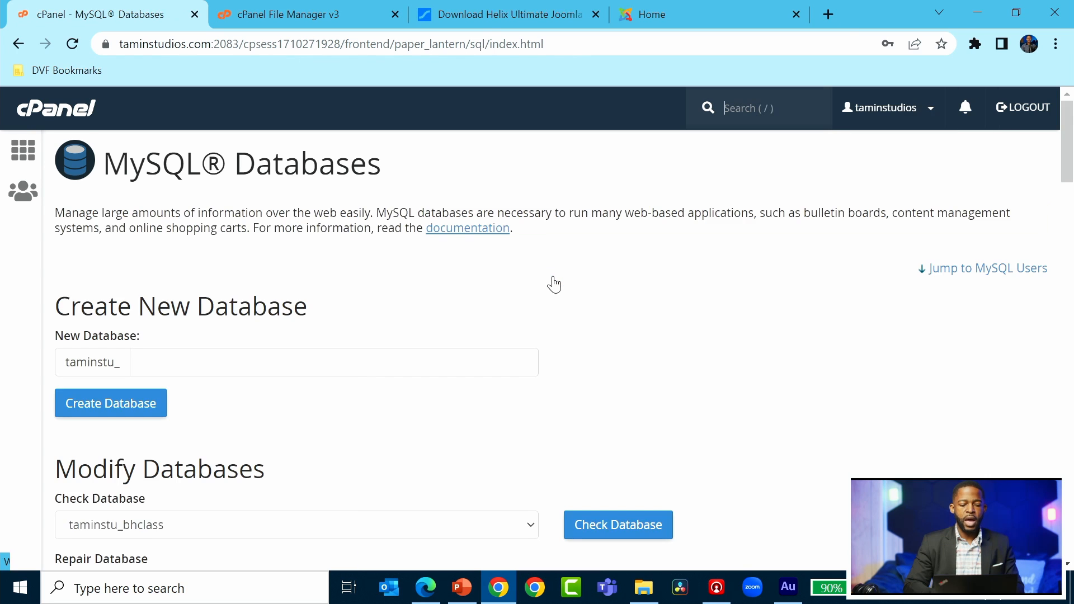
- Set the username for the new MySQL user to helix2, replacing the prefilled name
scroll(554, 284, "down", 4)
scroll(736, 323, "down", 5)
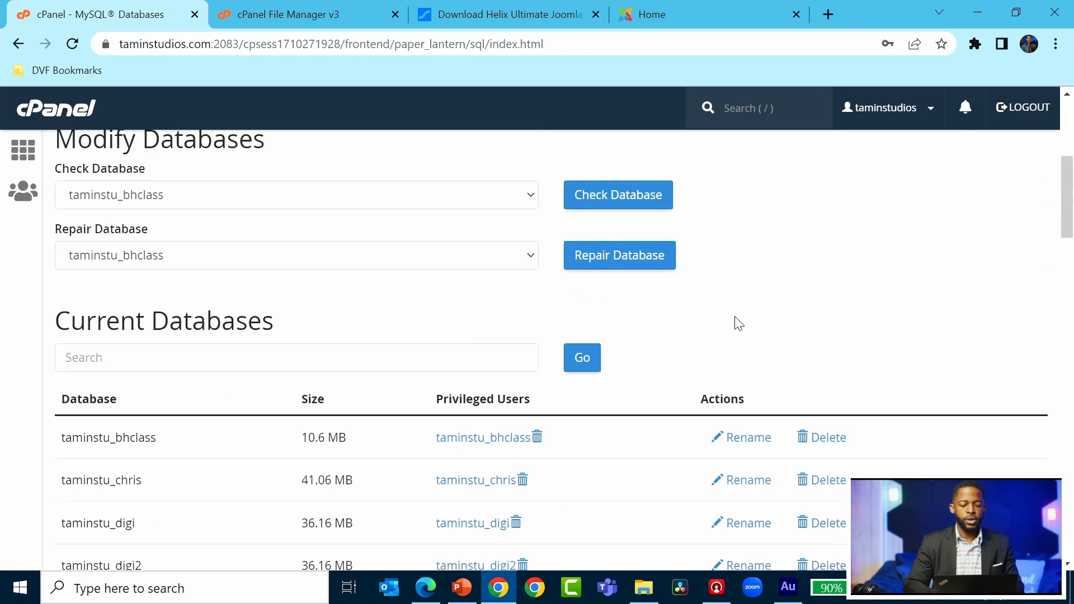
scroll(733, 322, "up", 4)
scroll(739, 324, "up", 3)
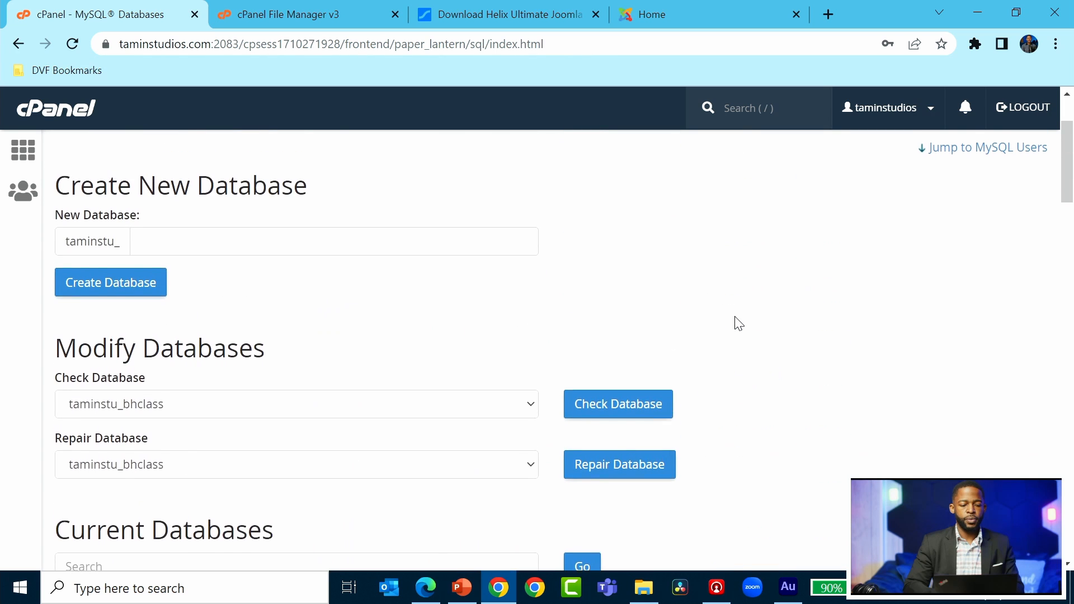
scroll(738, 323, "down", 12)
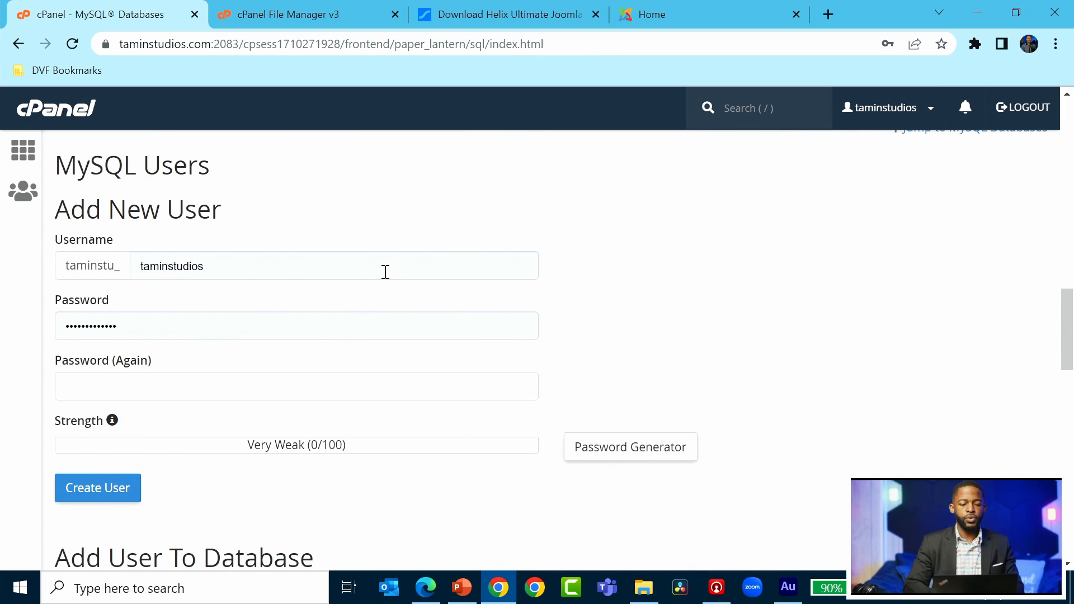
double_click(383, 272)
key("BackSpace")
type("helix2")
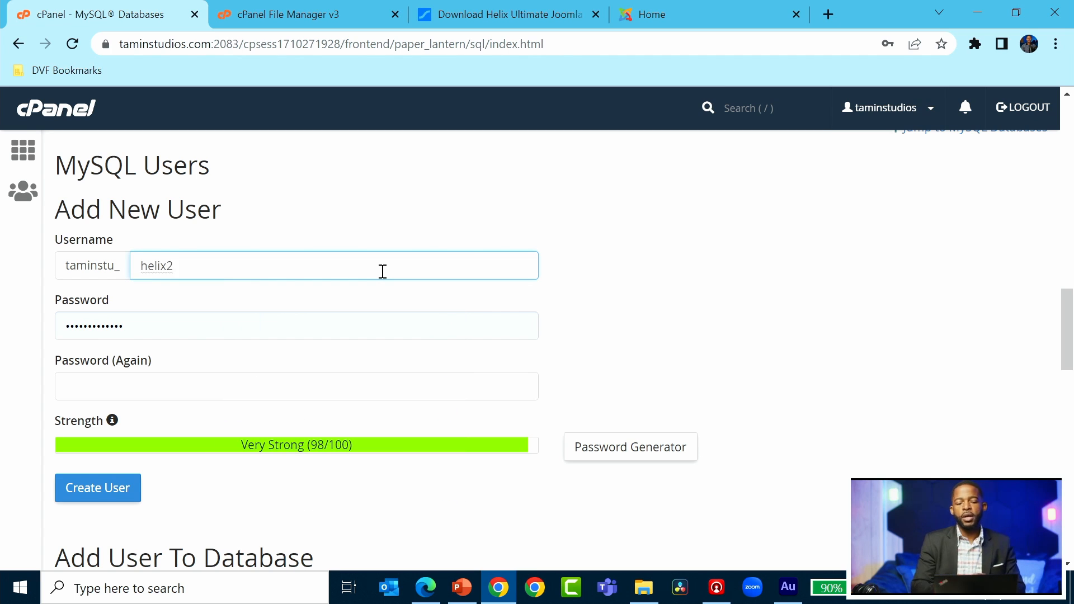
- Enter and repeat the new MySQL user's password, create the user, and dismiss the browser's offer to save it
double_click(259, 328)
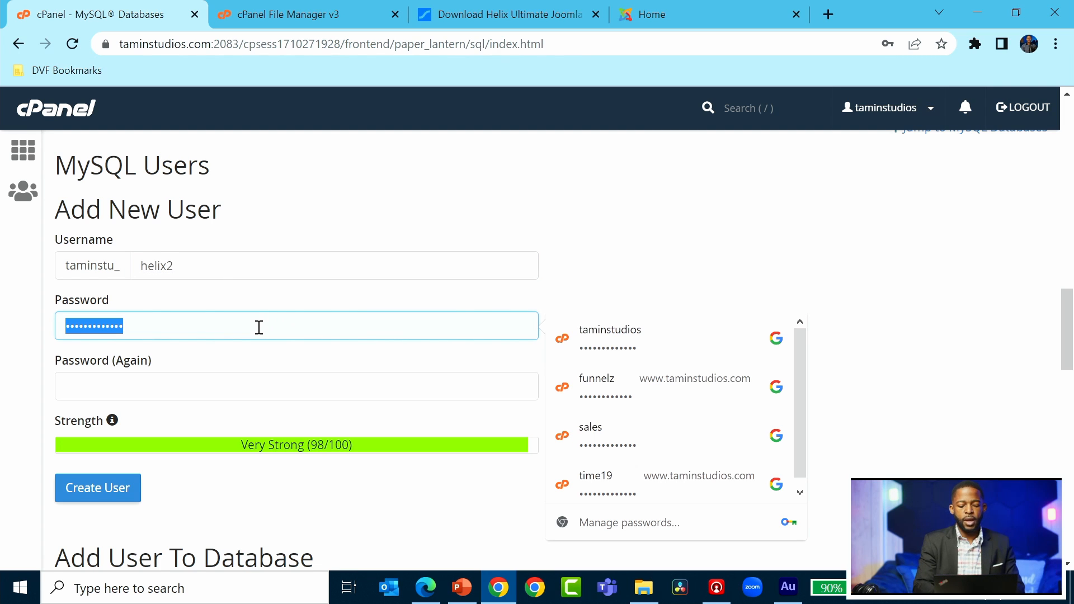
type("••••••••••")
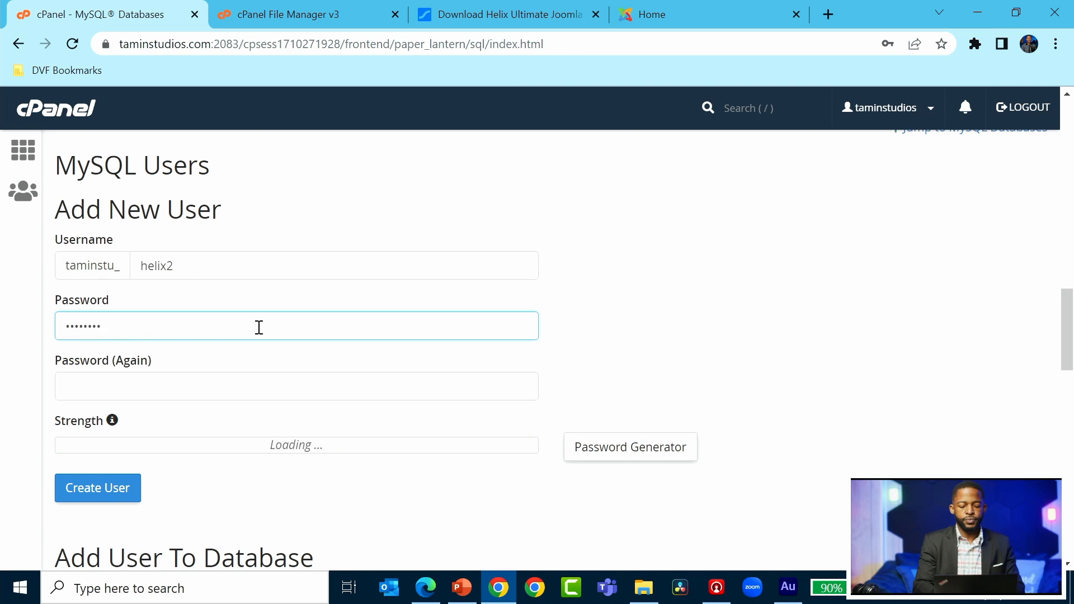
type("•")
left_click(211, 377)
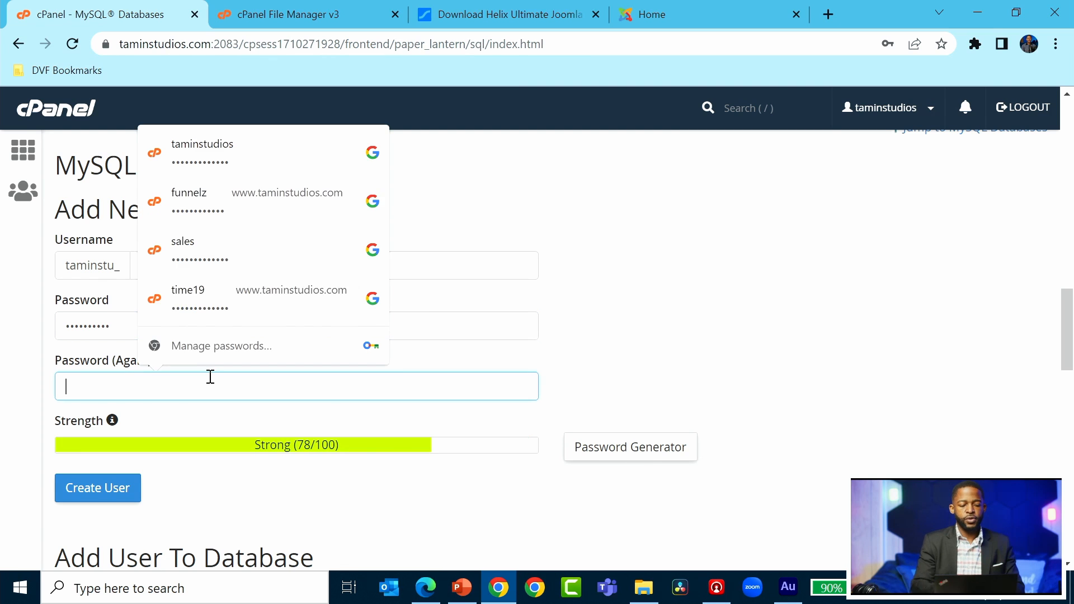
type("••••••••••")
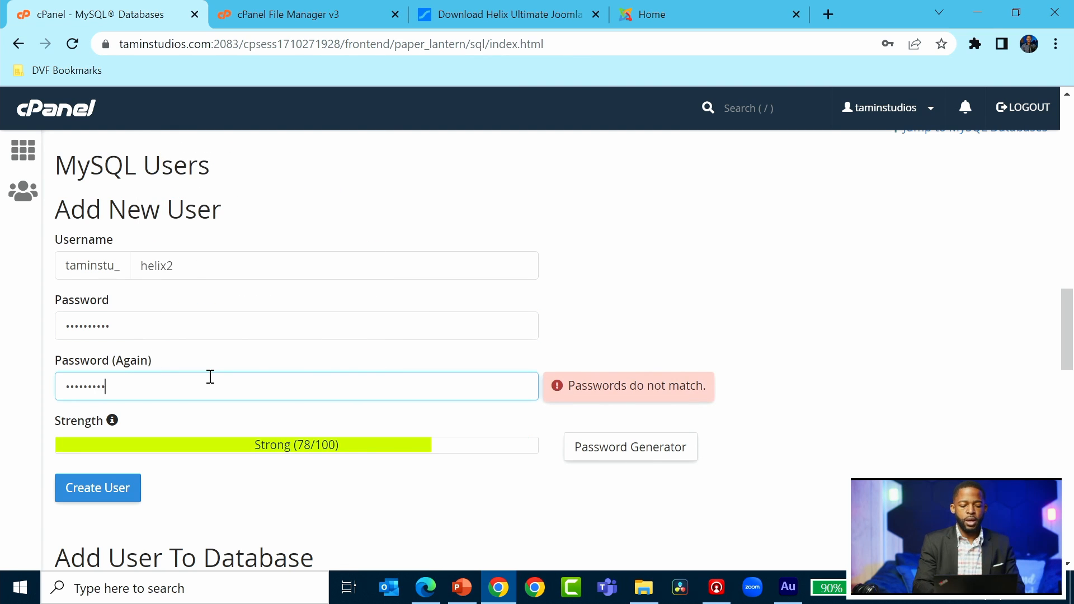
type("•")
left_click(726, 328)
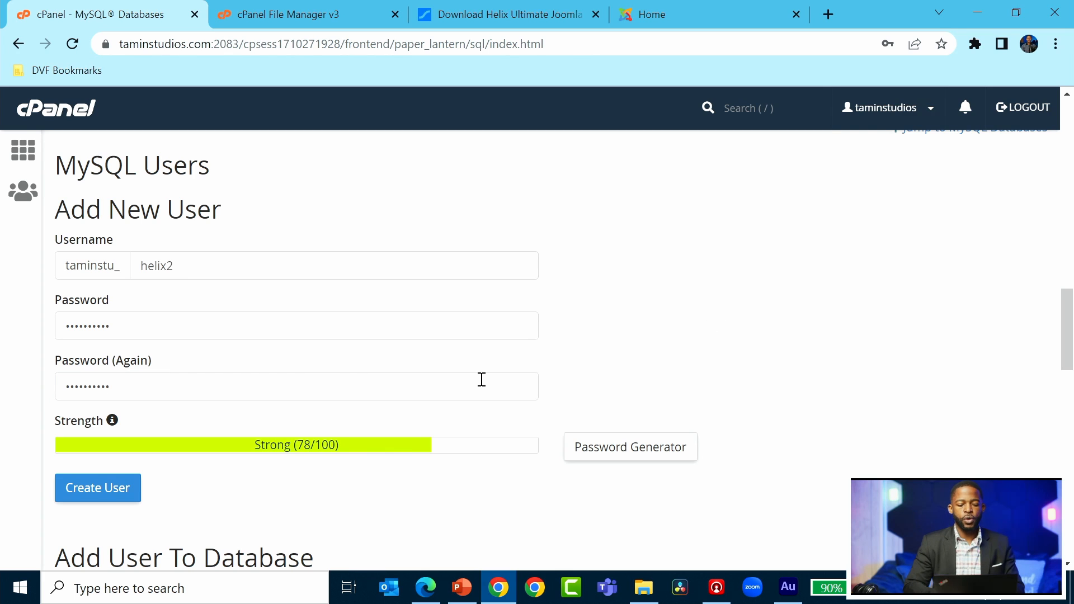
left_click(117, 500)
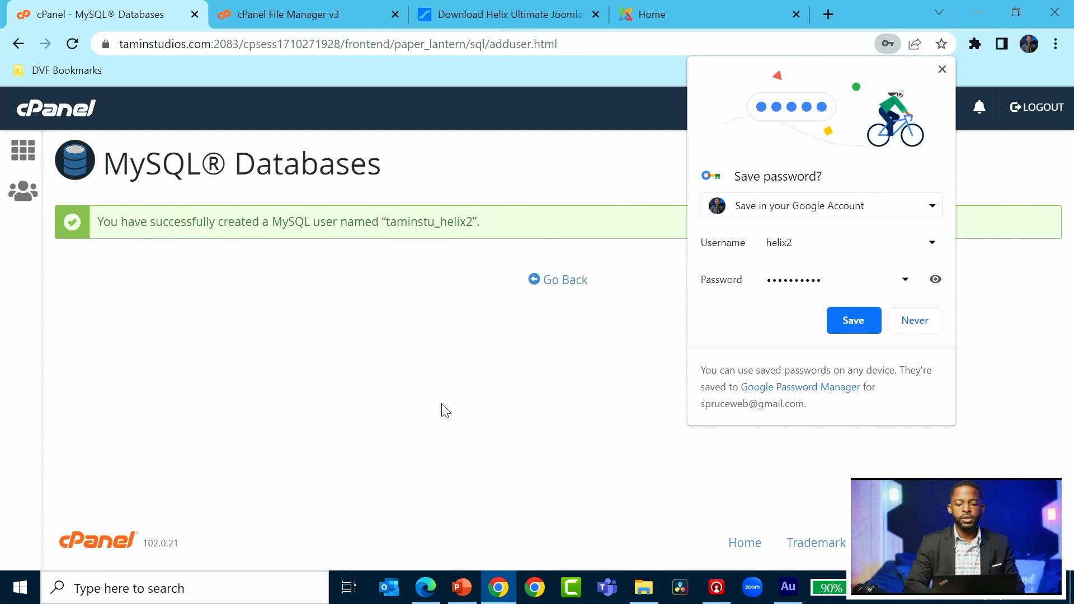
left_click(943, 69)
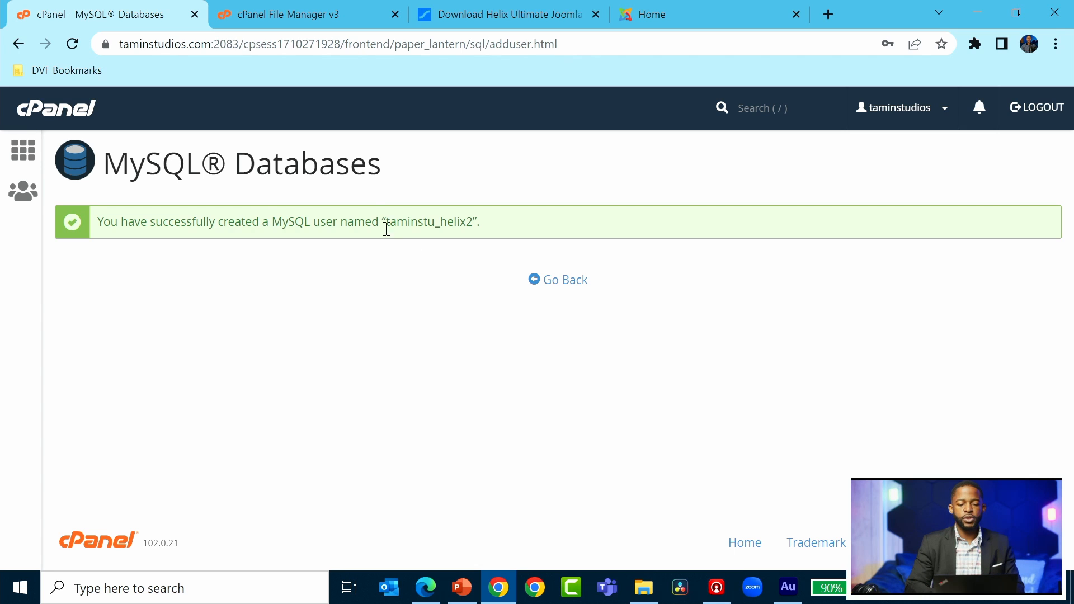
- Copy the new database username taminstu_helix2 and return to the MySQL Databases page
left_click_drag(401, 223, 472, 224)
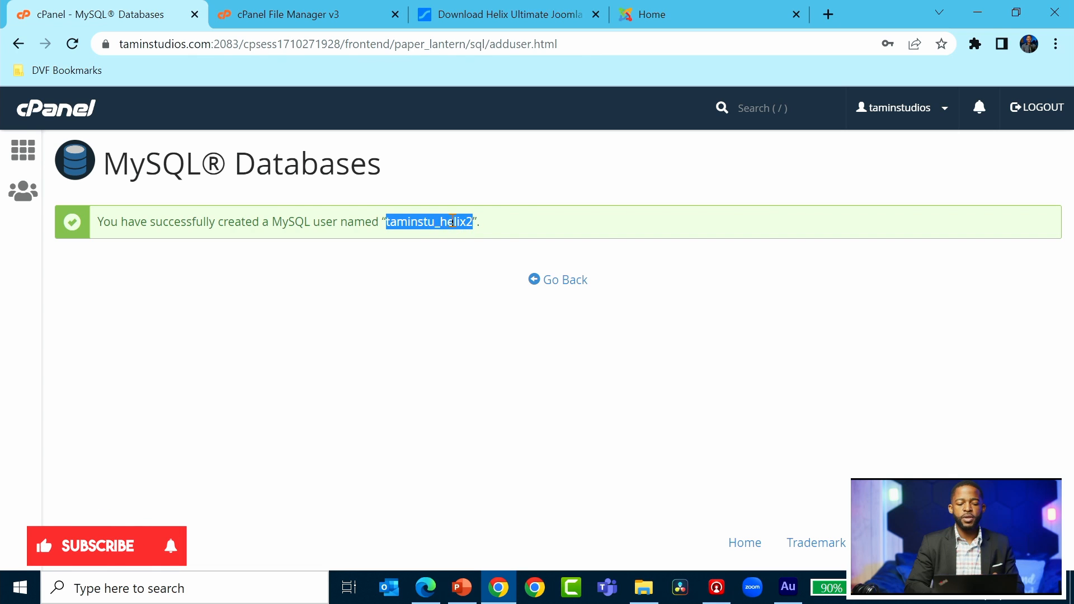
right_click(450, 223)
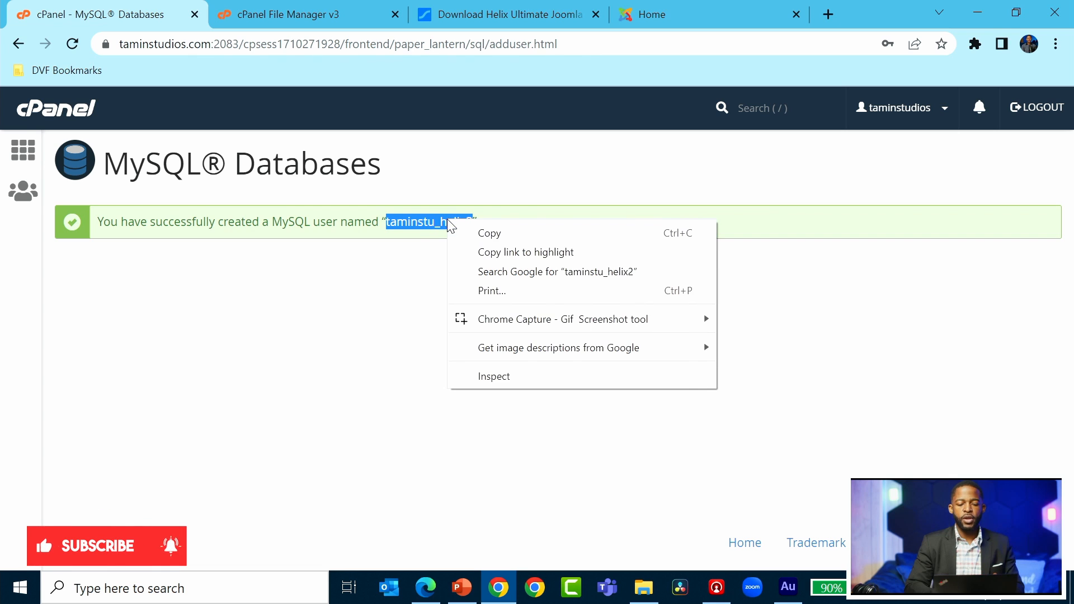
left_click(495, 234)
left_click(451, 307)
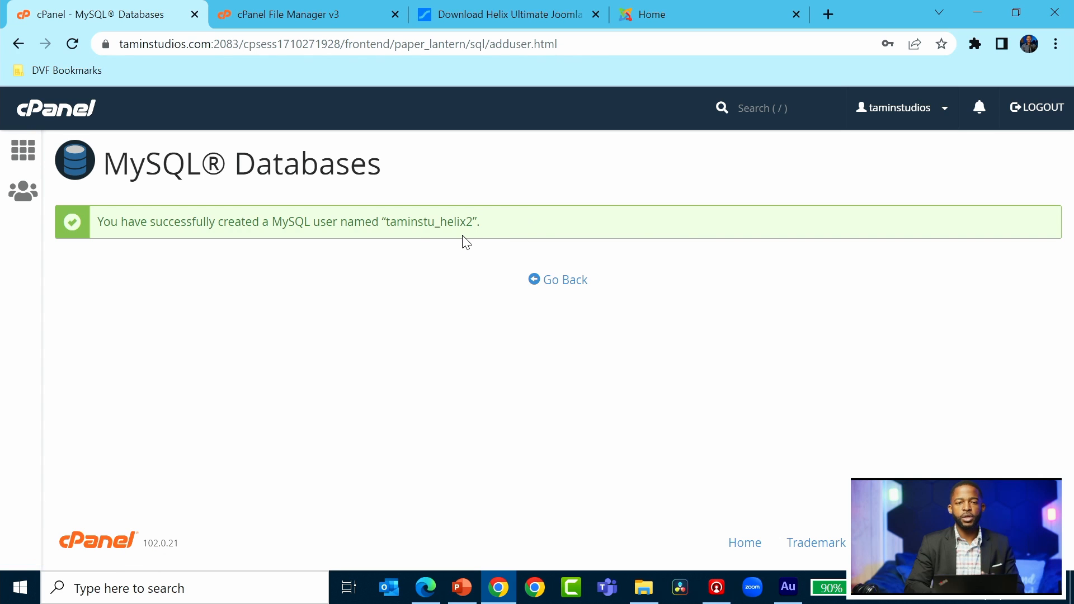
left_click(575, 281)
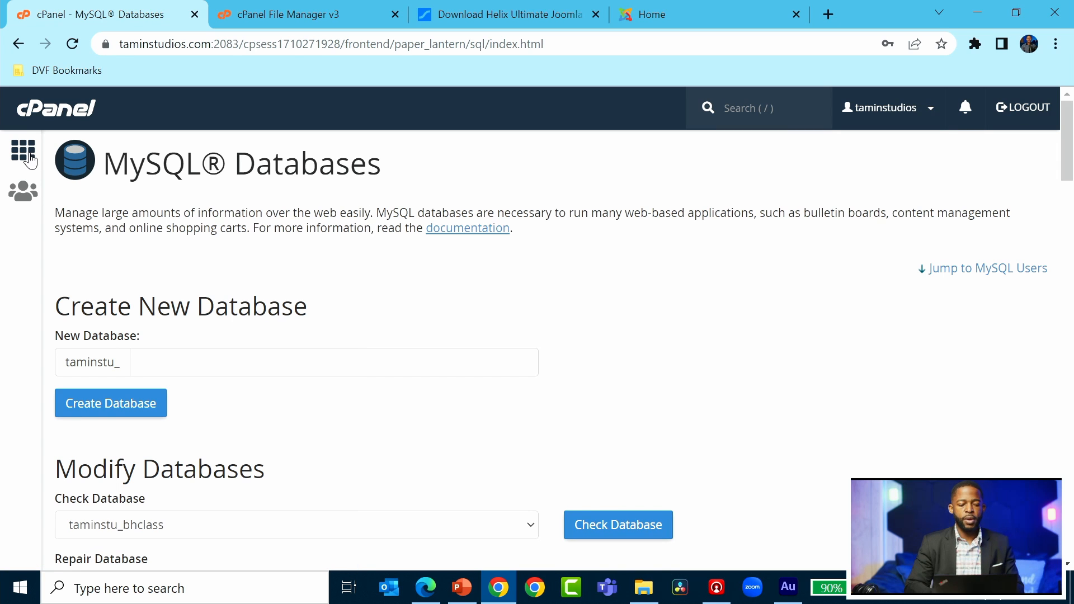
scroll(335, 352, "down", 10)
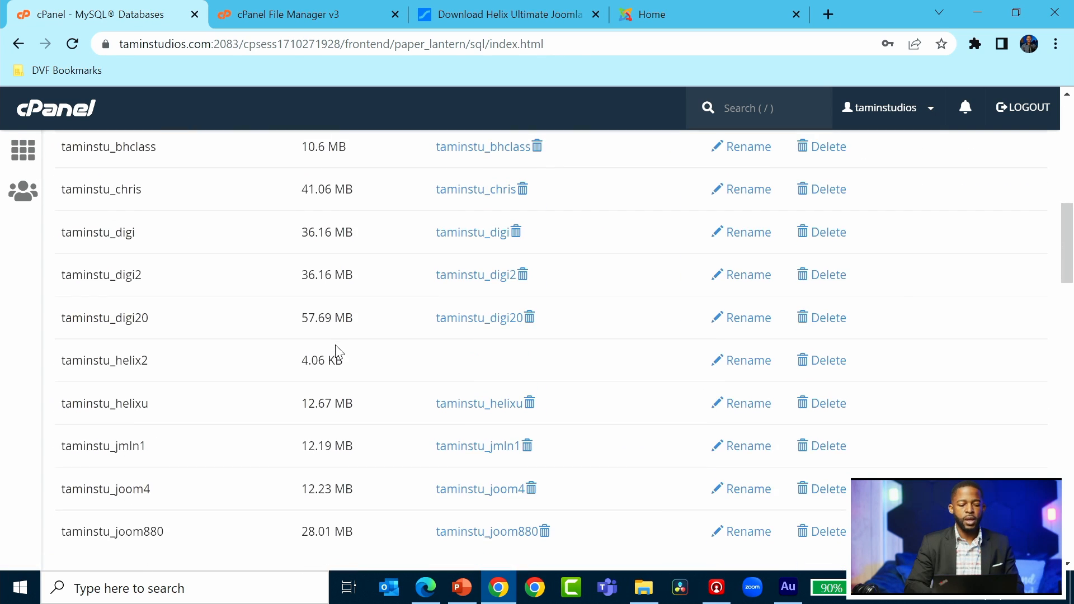
scroll(339, 352, "up", 5)
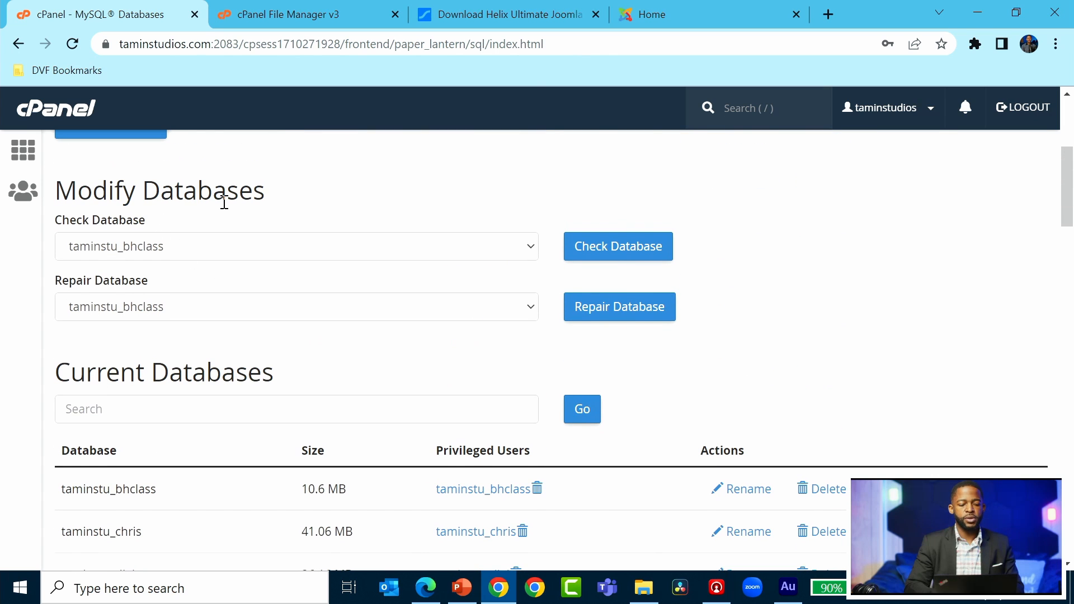
left_click(230, 252)
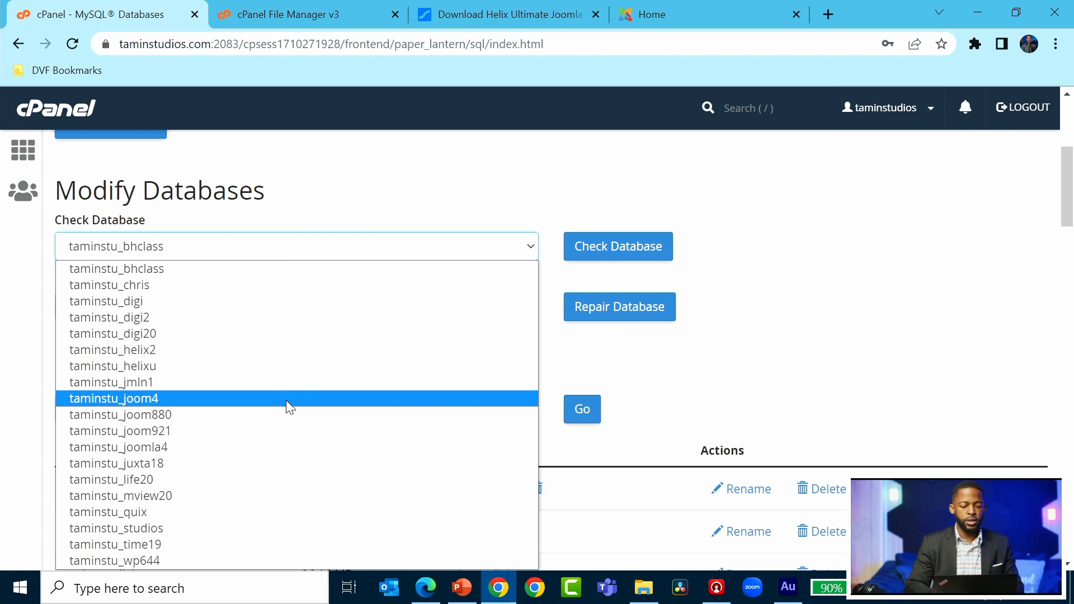
left_click(216, 350)
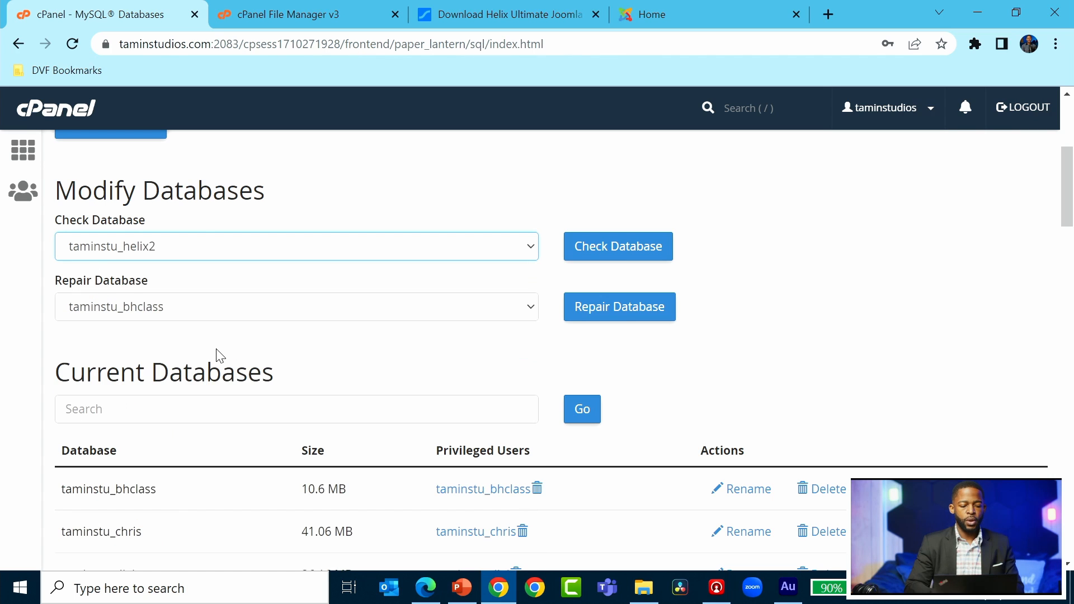
- Add the MySQL user taminstu_helix2 to the database taminstu_helix2
scroll(468, 448, "down", 20)
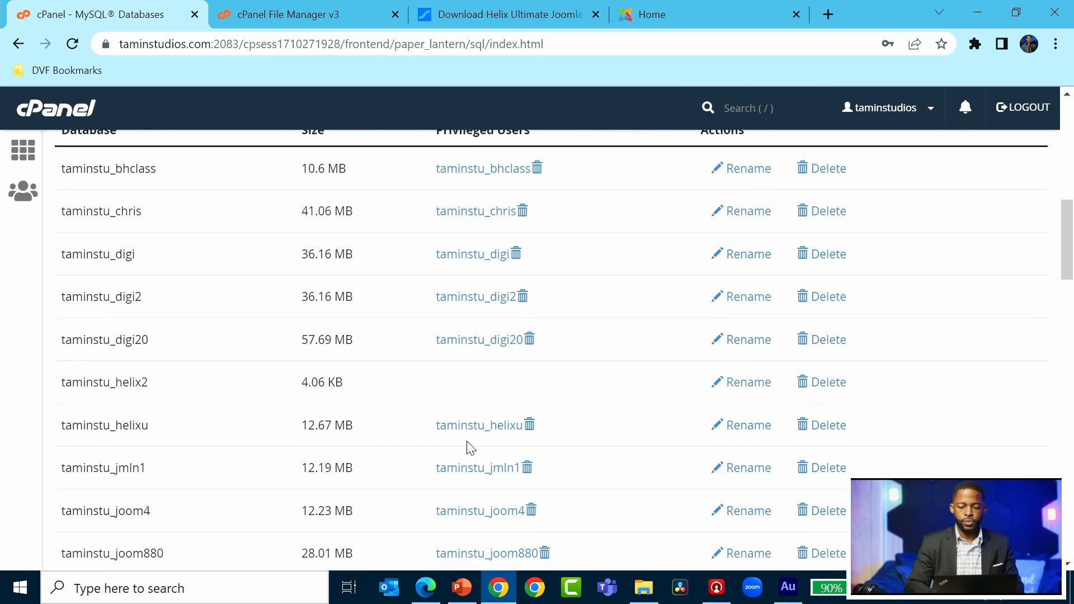
scroll(468, 445, "down", 3)
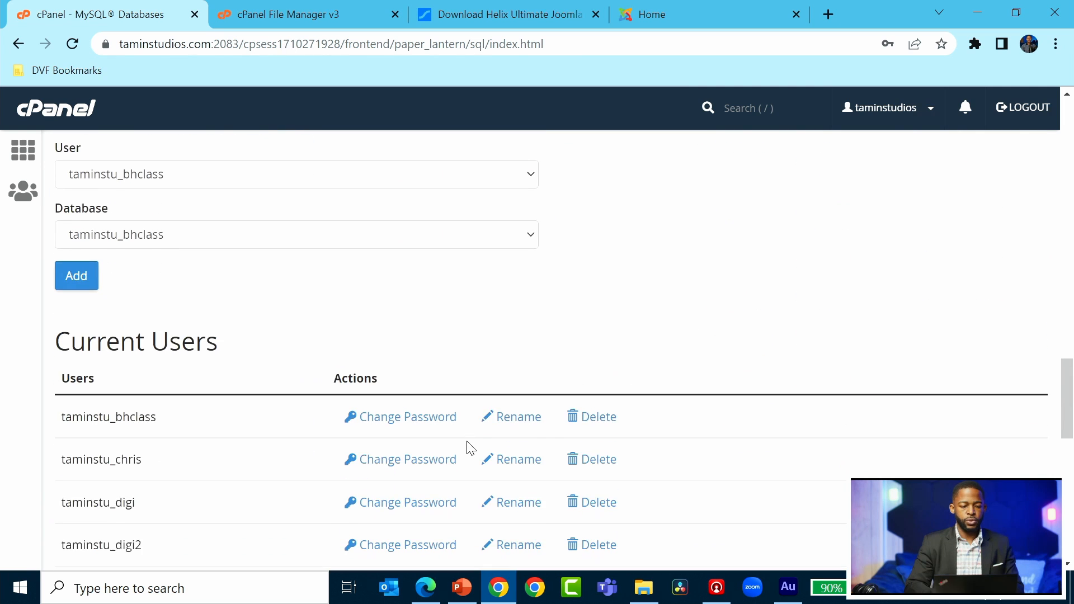
scroll(468, 446, "up", 2)
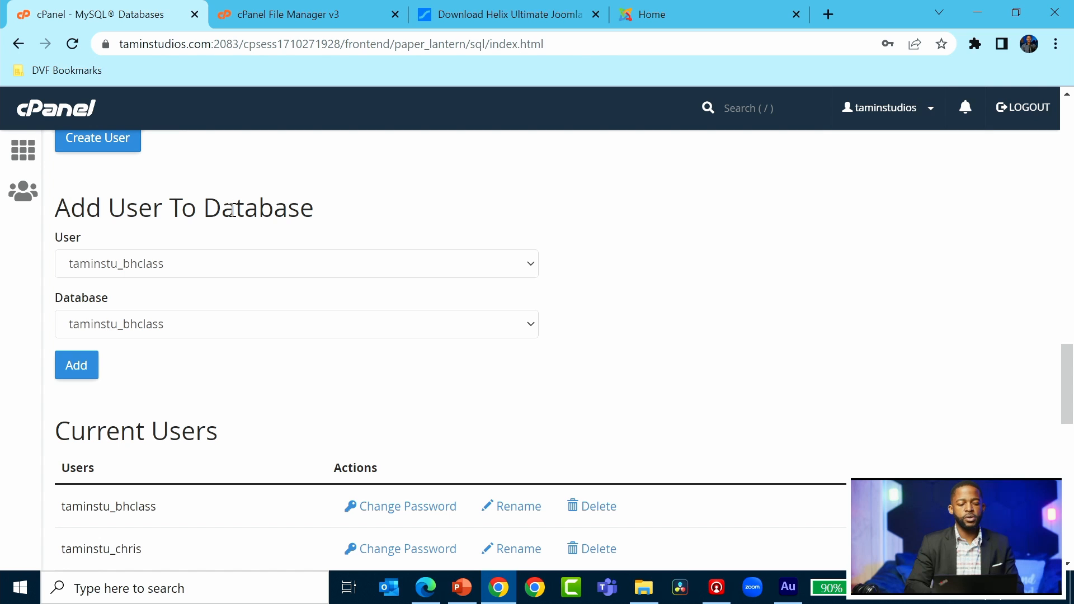
left_click(283, 266)
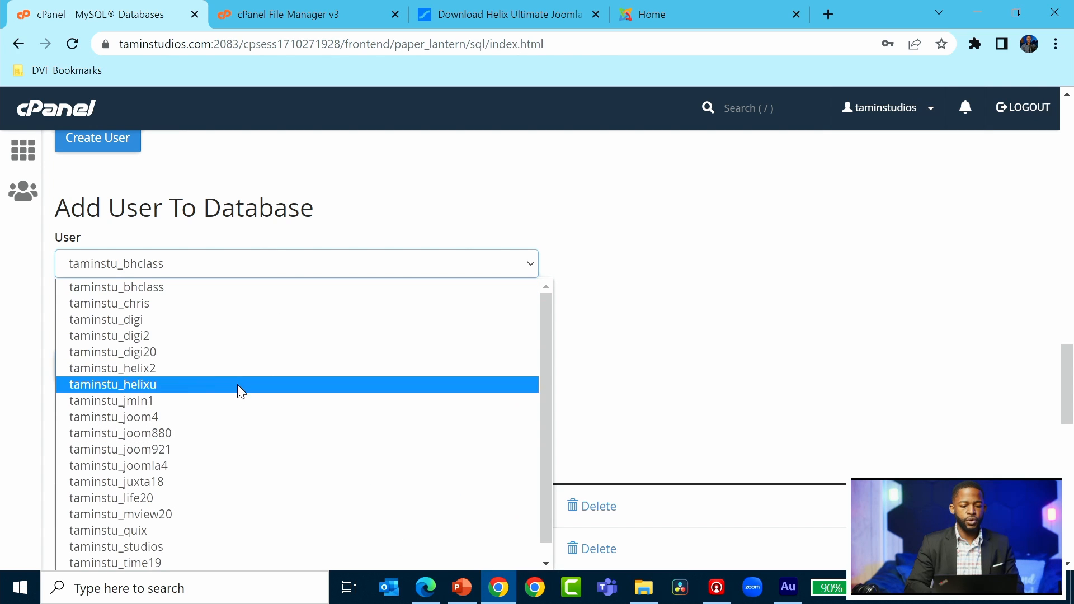
left_click(212, 367)
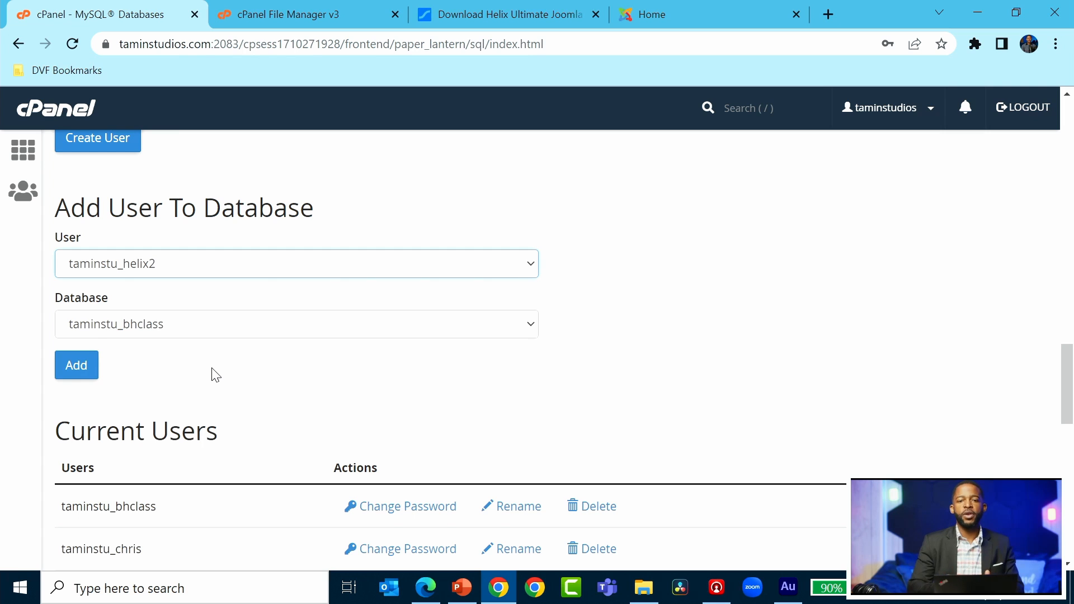
left_click(183, 330)
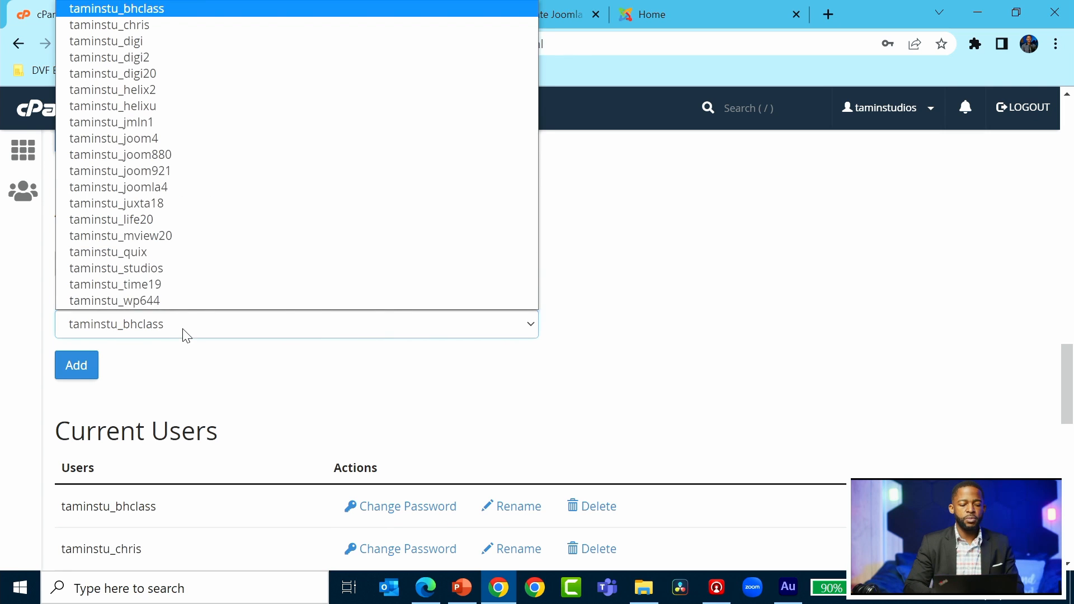
left_click(180, 89)
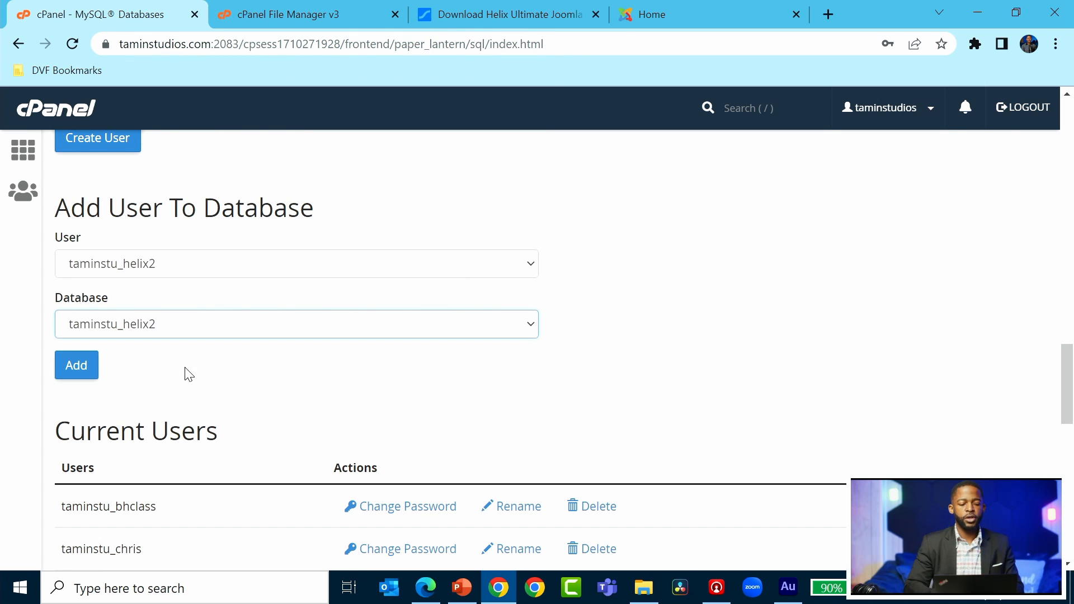
left_click(79, 371)
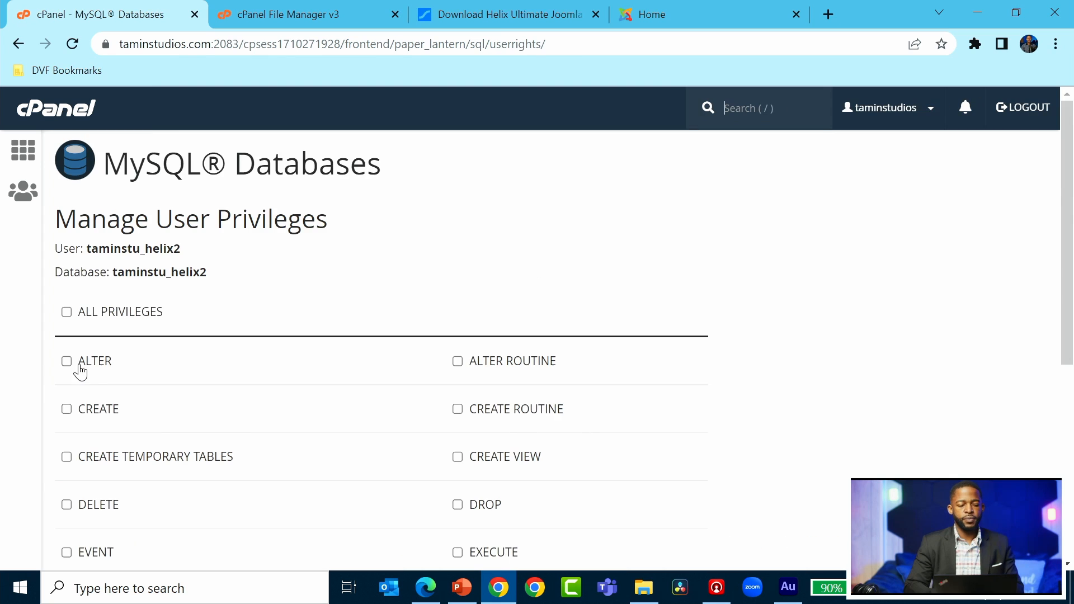
- Grant the user taminstu_helix2 all privileges on the taminstu_helix2 database and save the changes
scroll(239, 312, "down", 1)
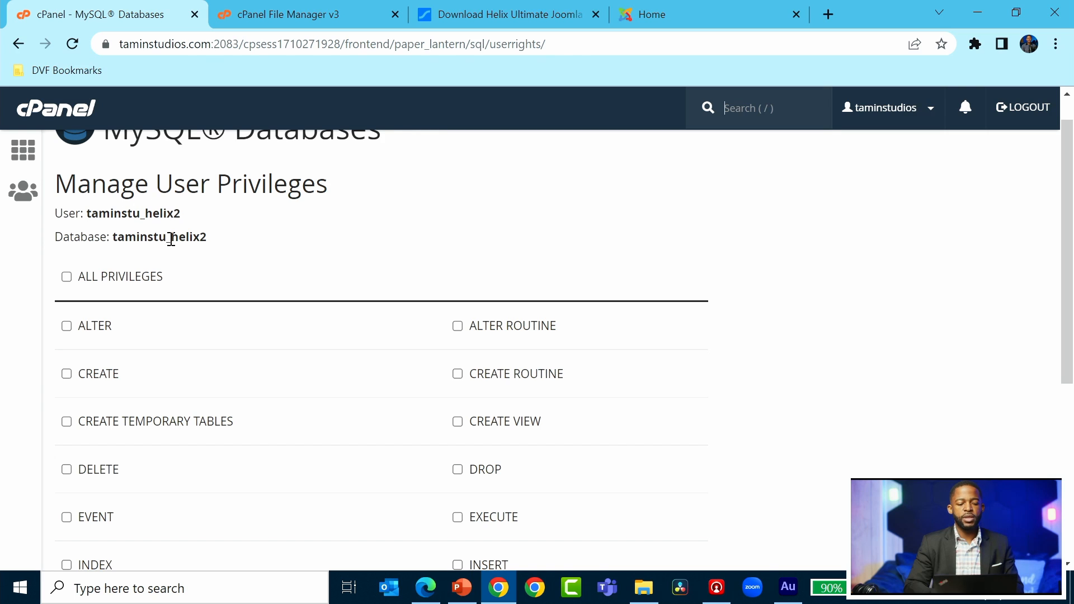
left_click_drag(210, 242, 115, 241)
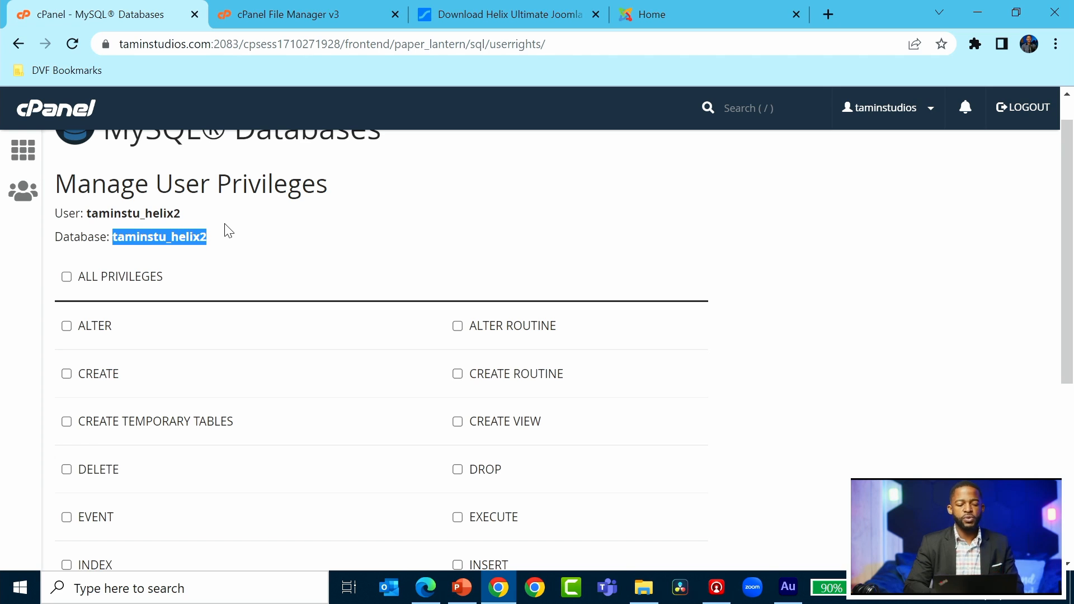
left_click(204, 263)
left_click(71, 283)
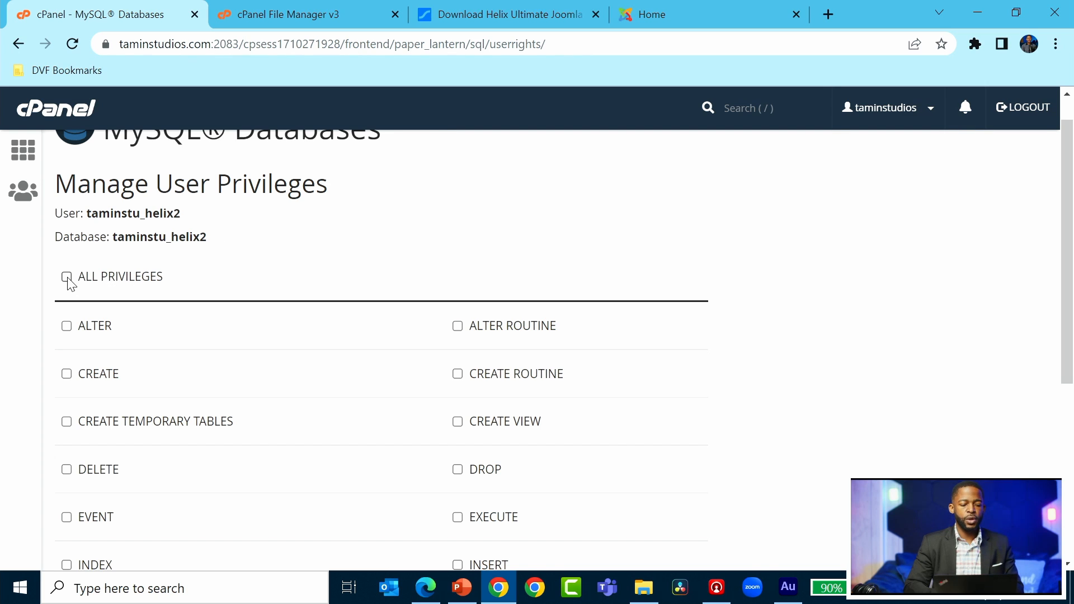
scroll(261, 233, "down", 5)
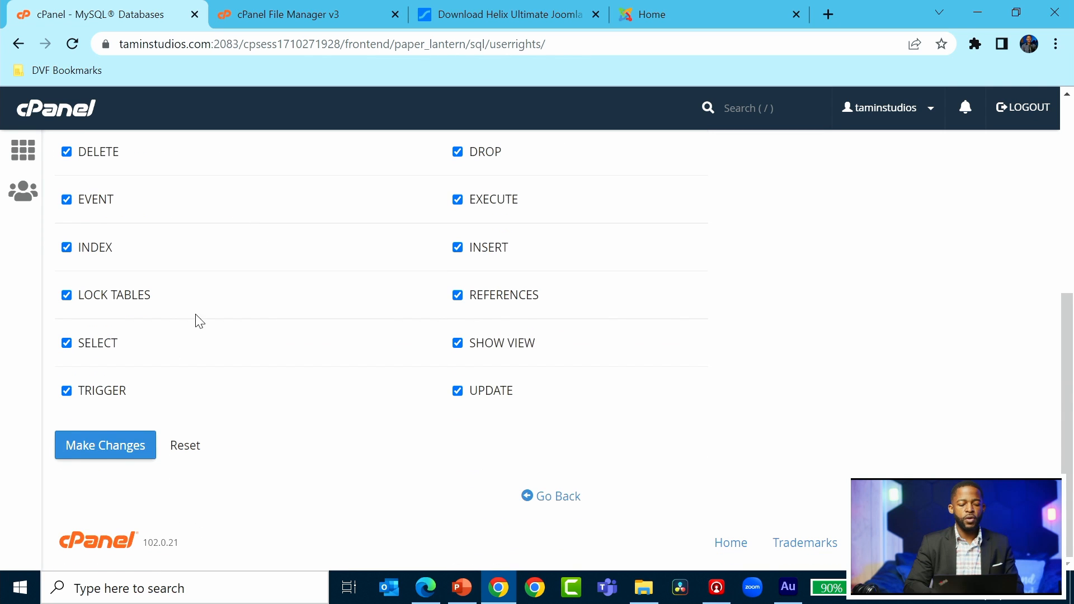
left_click(105, 448)
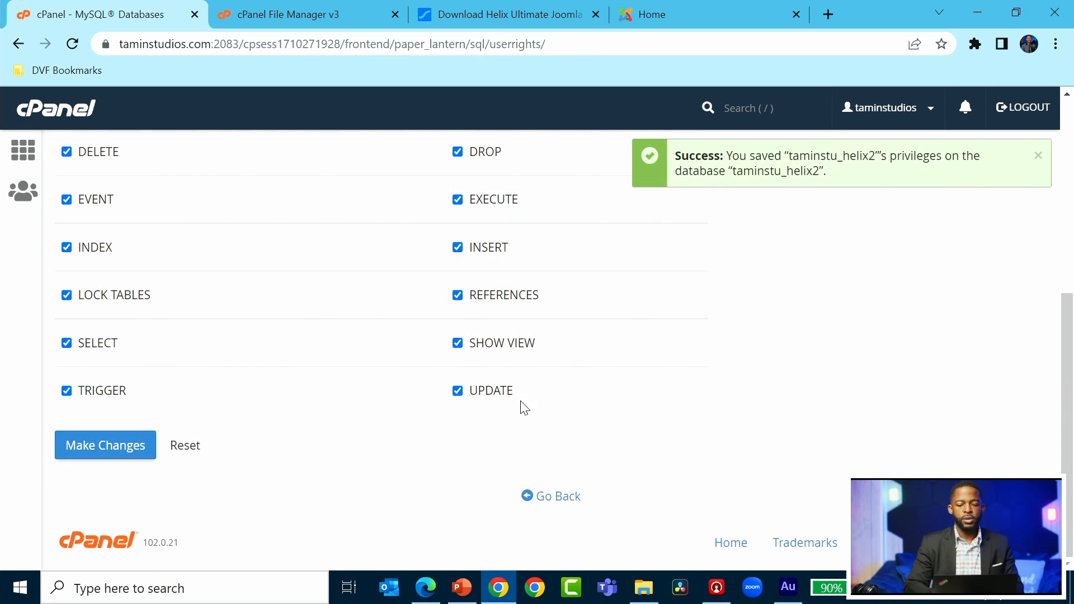
scroll(830, 286, "up", 2)
scroll(829, 286, "up", 2)
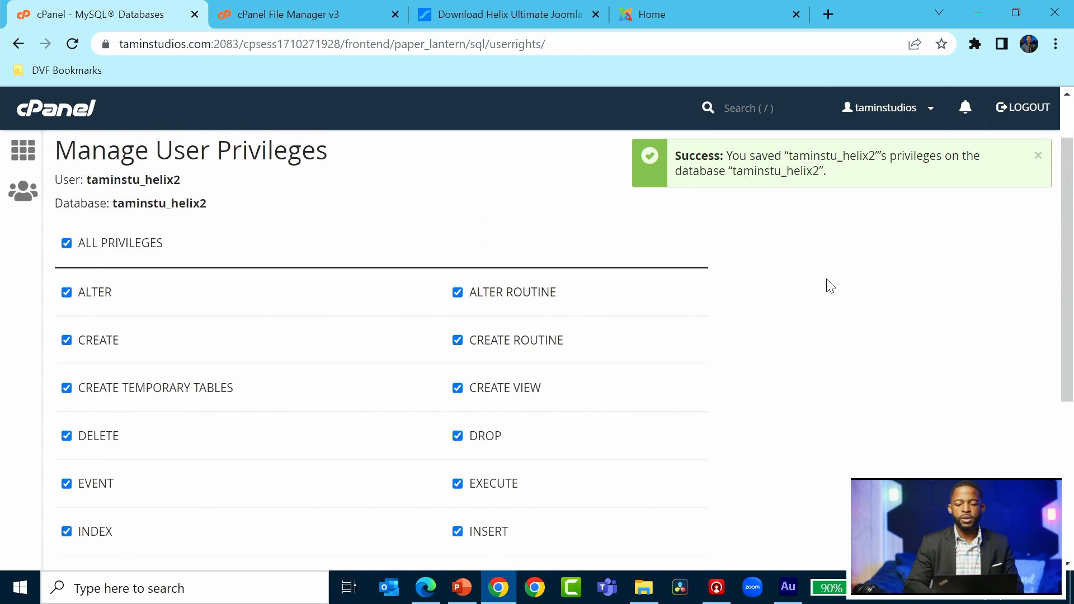
scroll(830, 286, "up", 1)
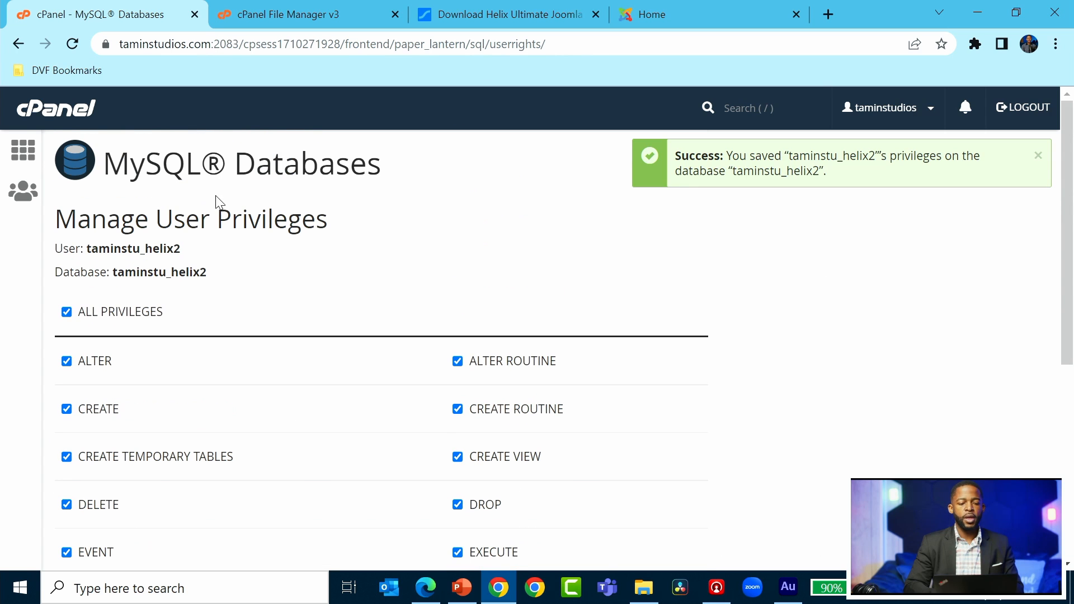
- Load taminstudios.com/helix2 in place of the Helix Ultimate demo page to start the Joomla installer
left_click(651, 22)
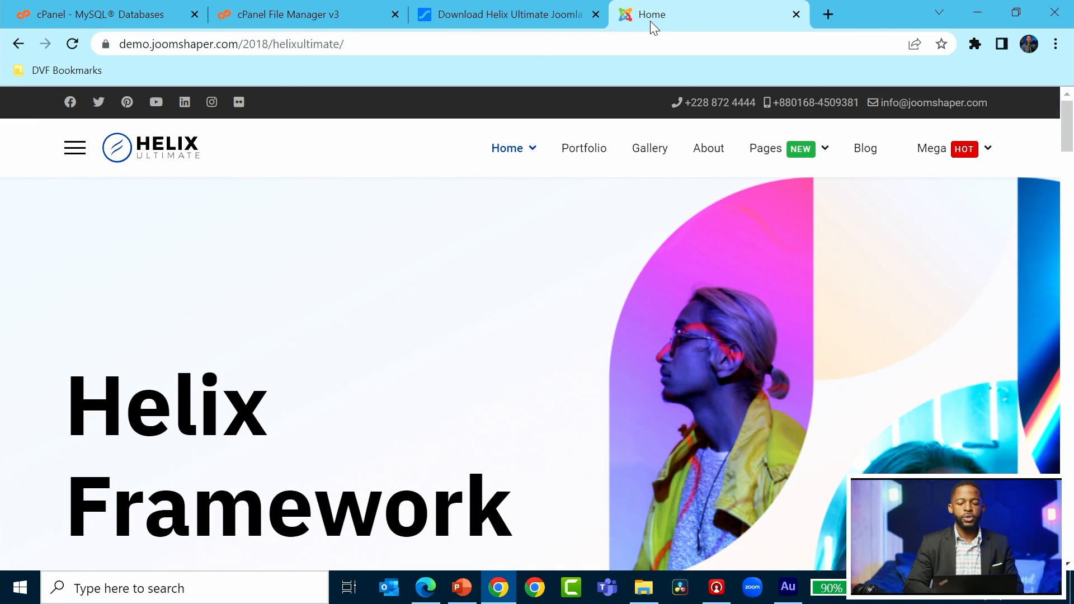
left_click(448, 48)
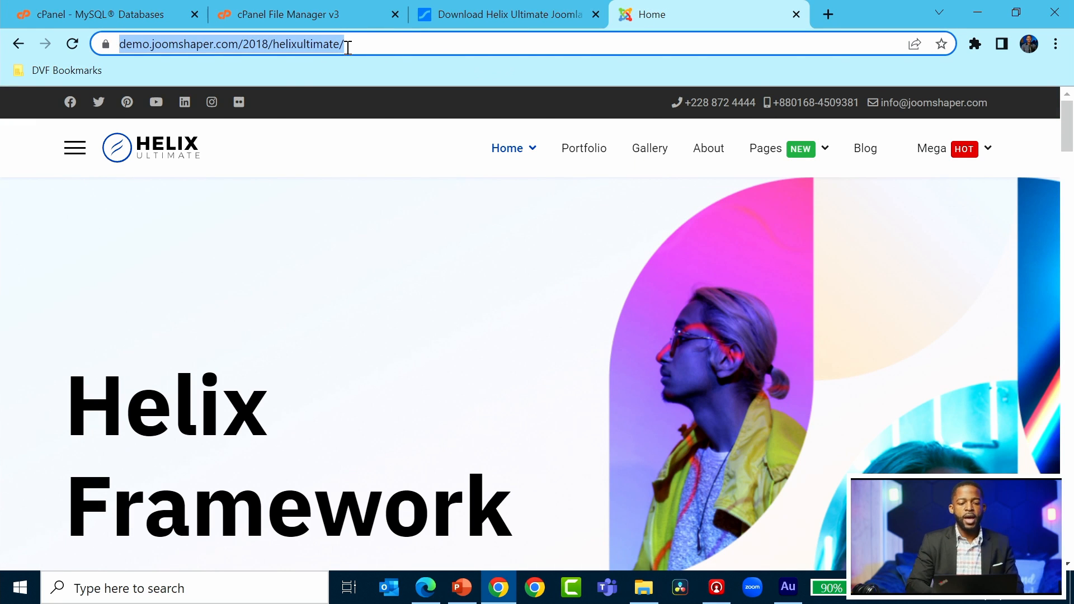
left_click(278, 18)
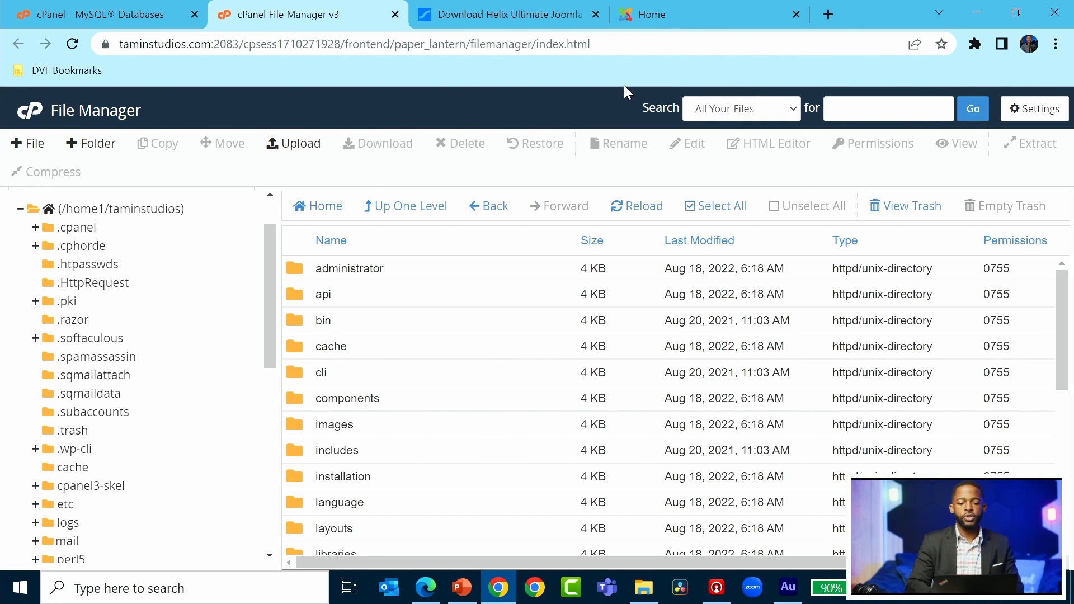
left_click(673, 5)
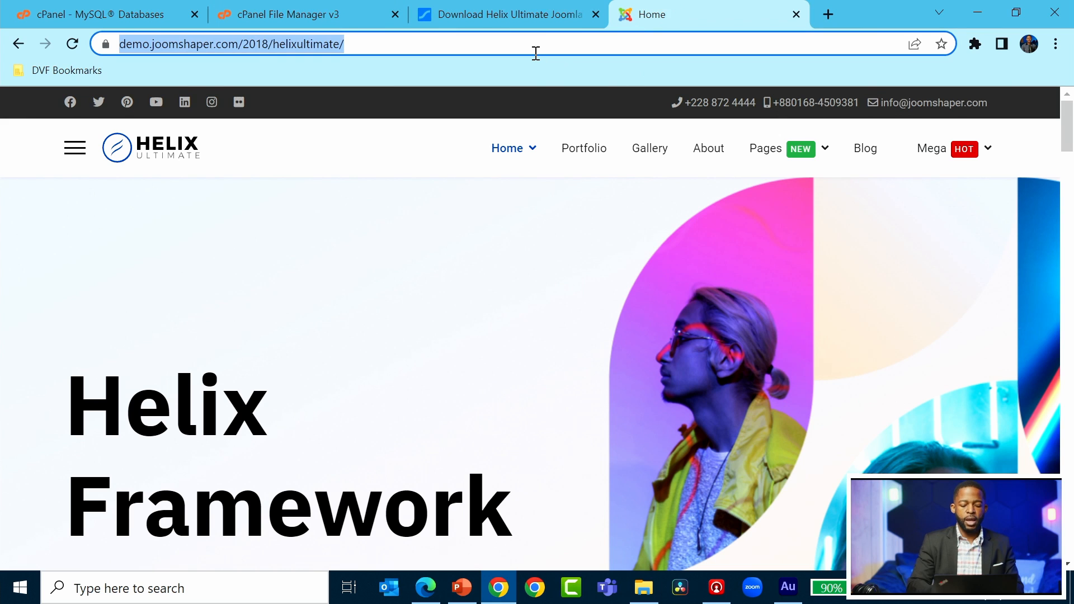
type("taminstudios.co")
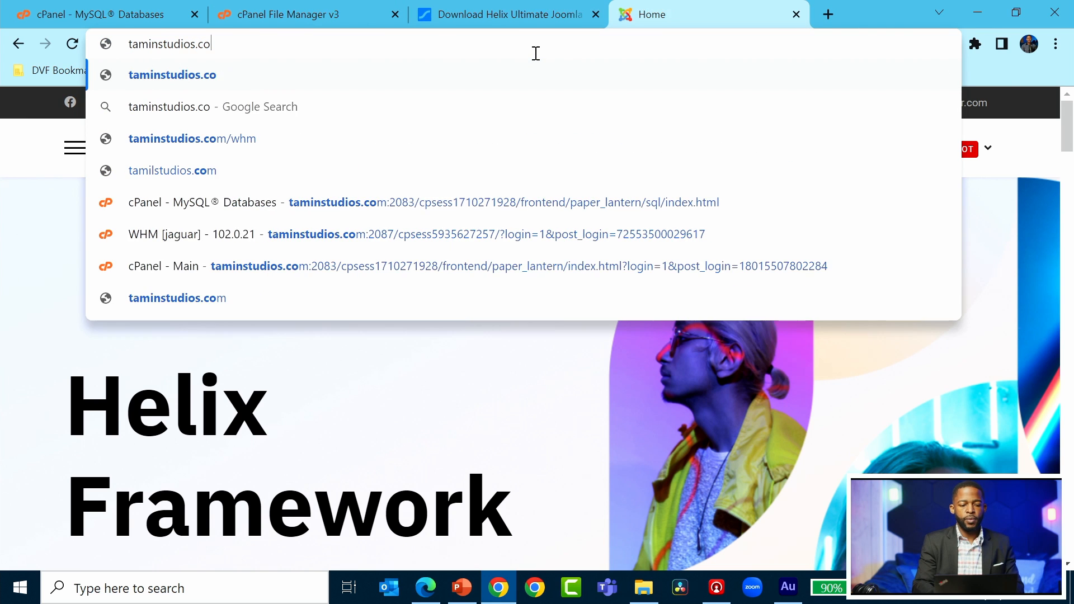
type("m/helix")
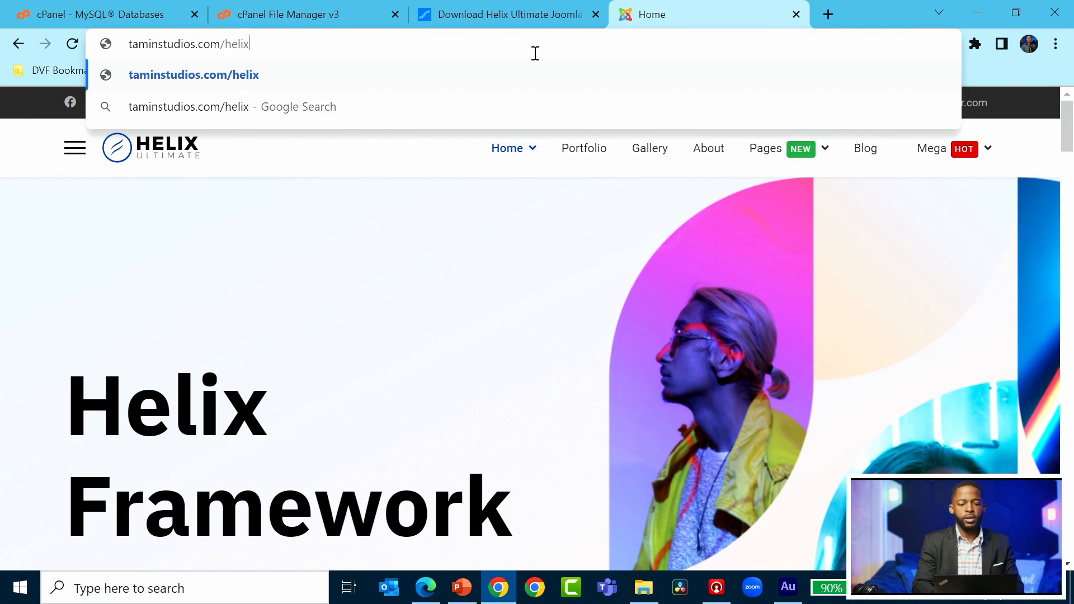
type("2")
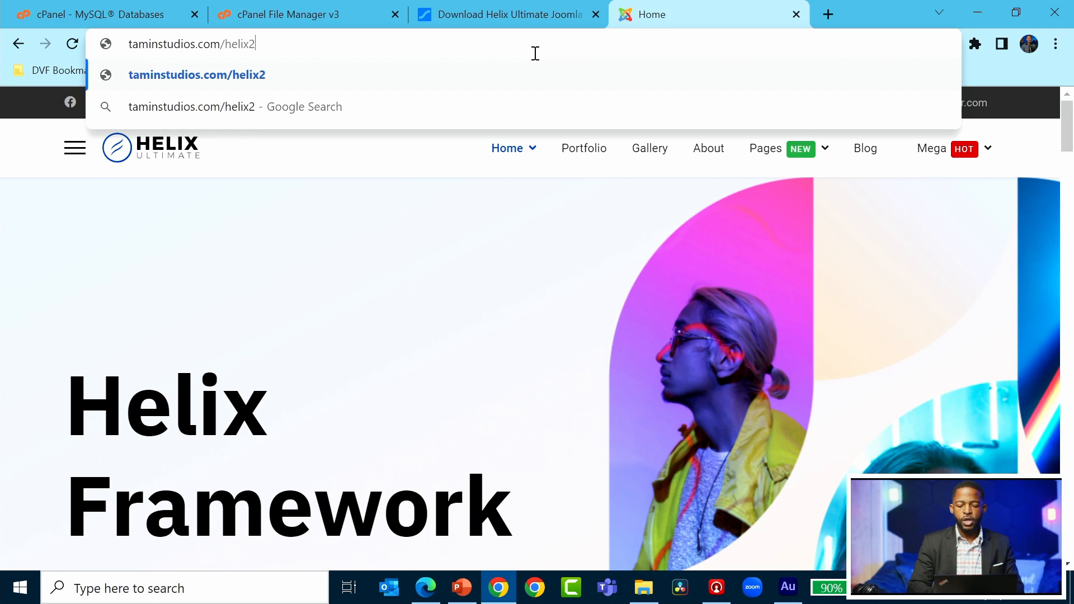
key("Return")
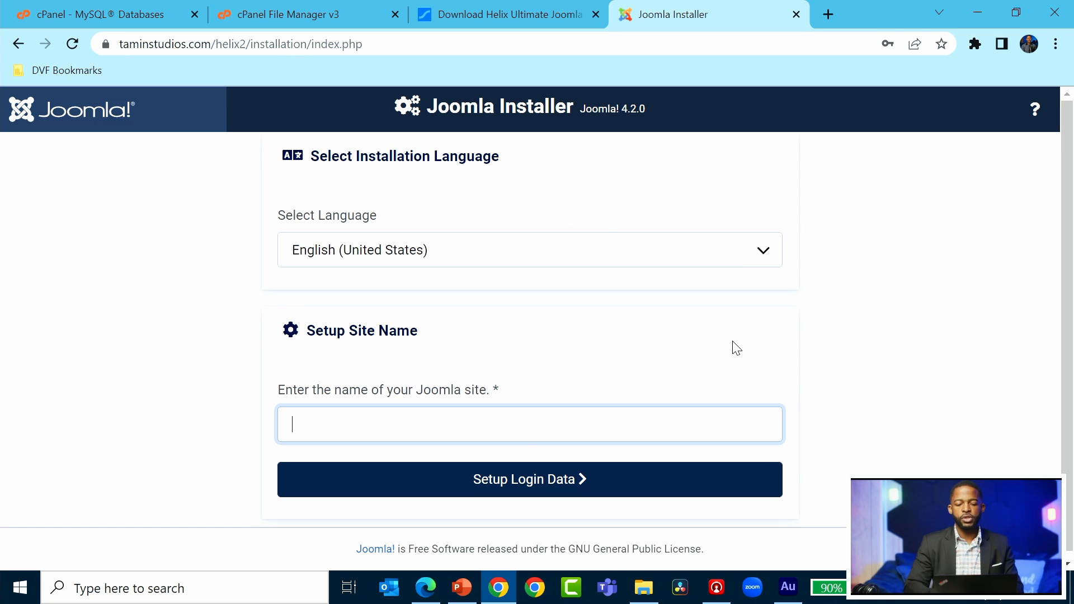
- Name the Joomla site Helix Ultimate and look through the installation languages, keeping English (United States)
type("Helix ")
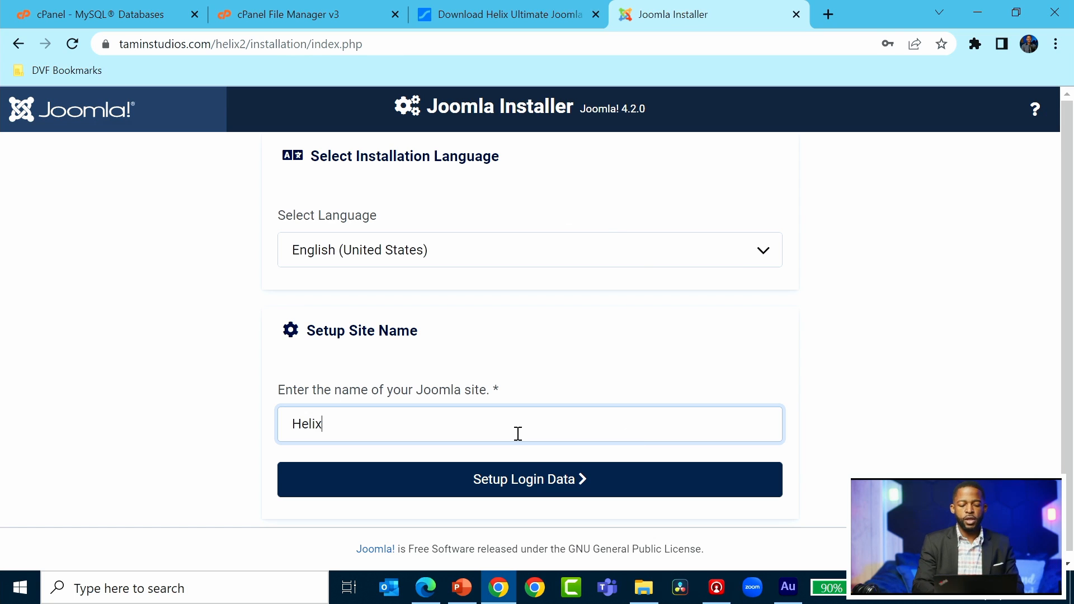
type("2 Fra")
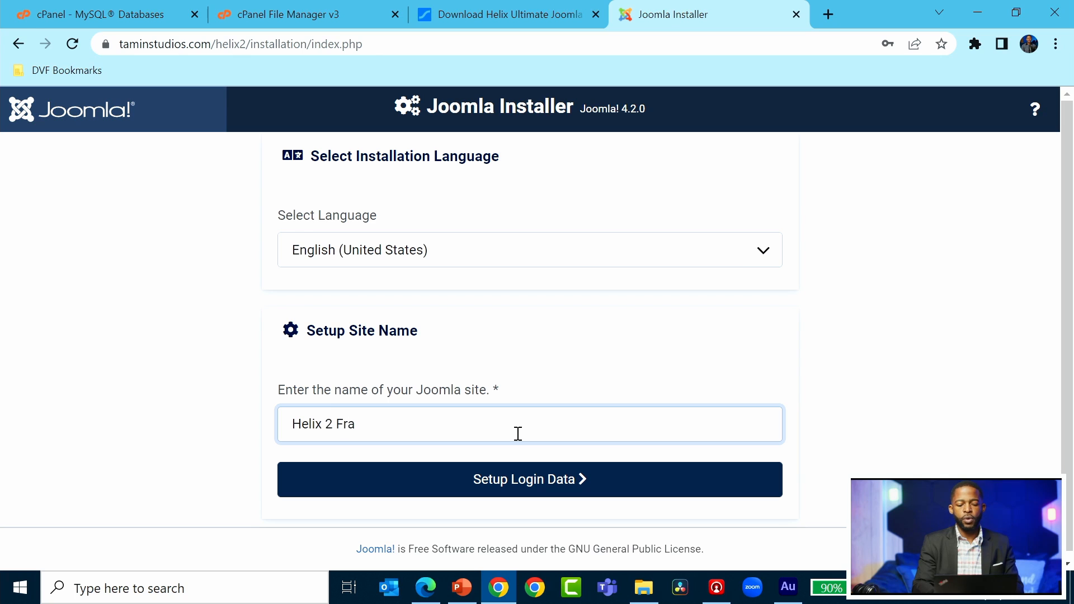
type("mew")
key("BackSpace")
key("BackSpace")
key("BackSpace")
key("BackSpace")
key("BackSpace")
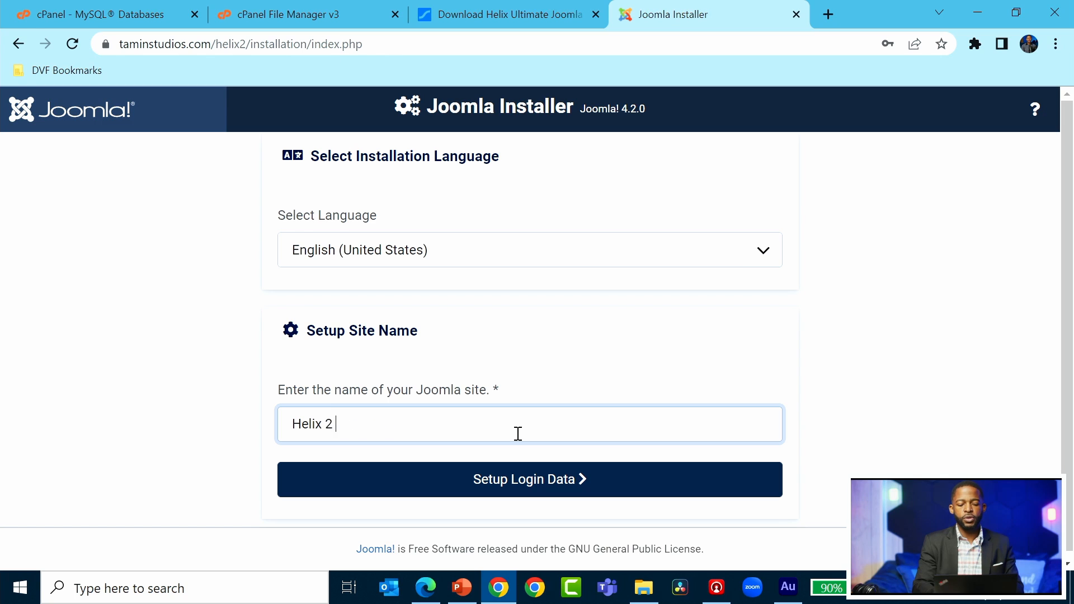
type("Ultimate")
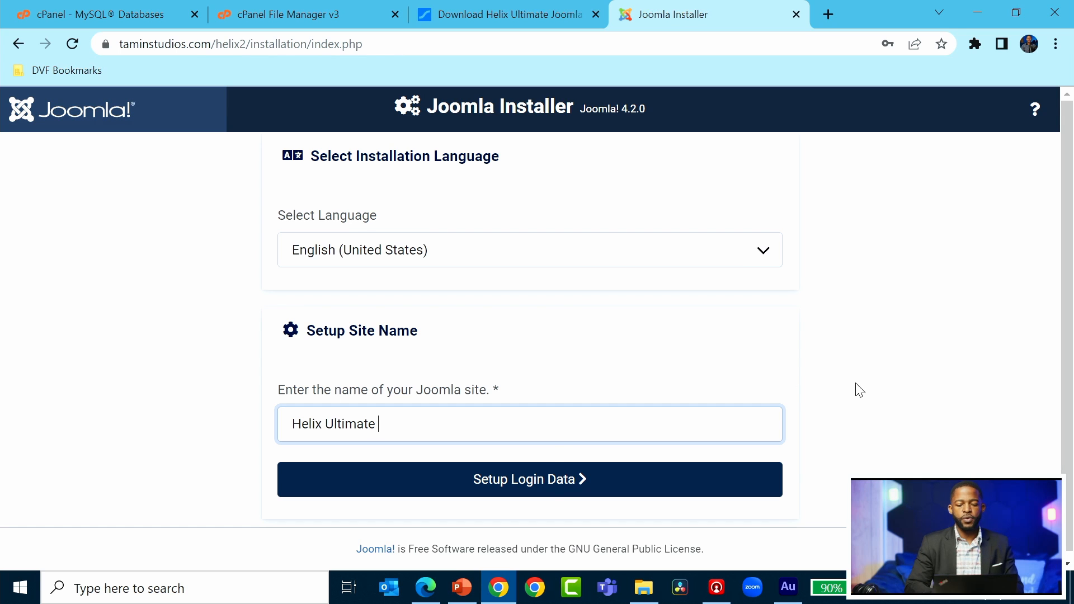
scroll(885, 397, "down", 1)
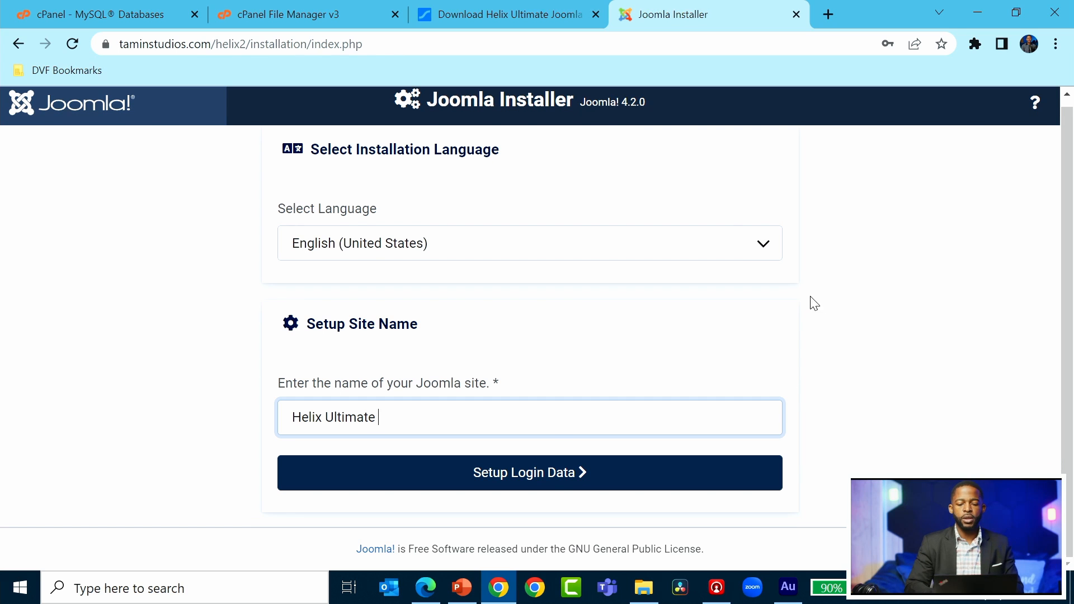
left_click(768, 253)
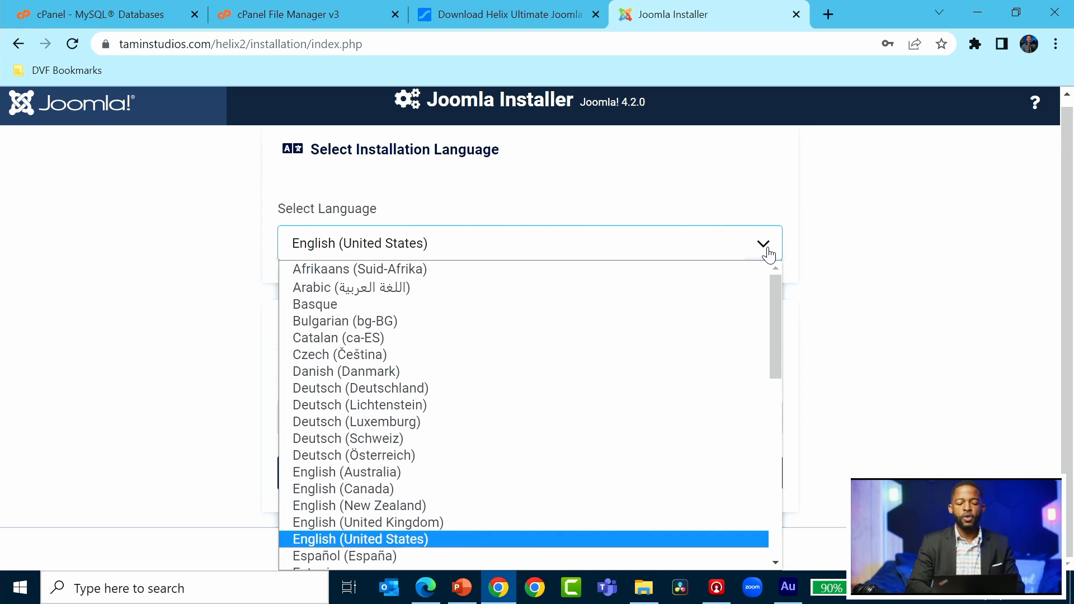
left_click_drag(777, 296, 778, 274)
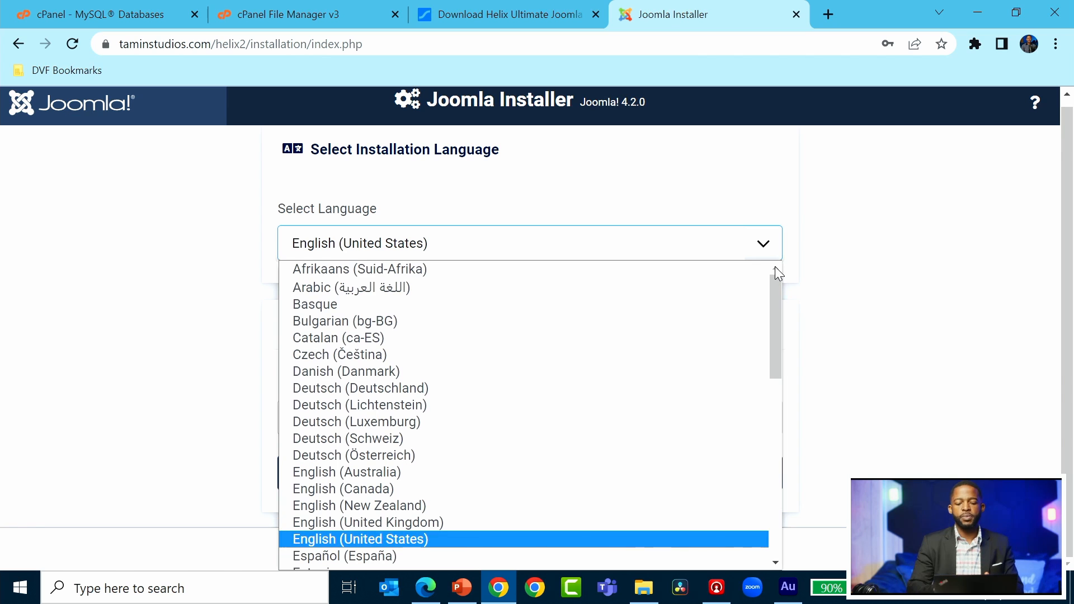
left_click(813, 226)
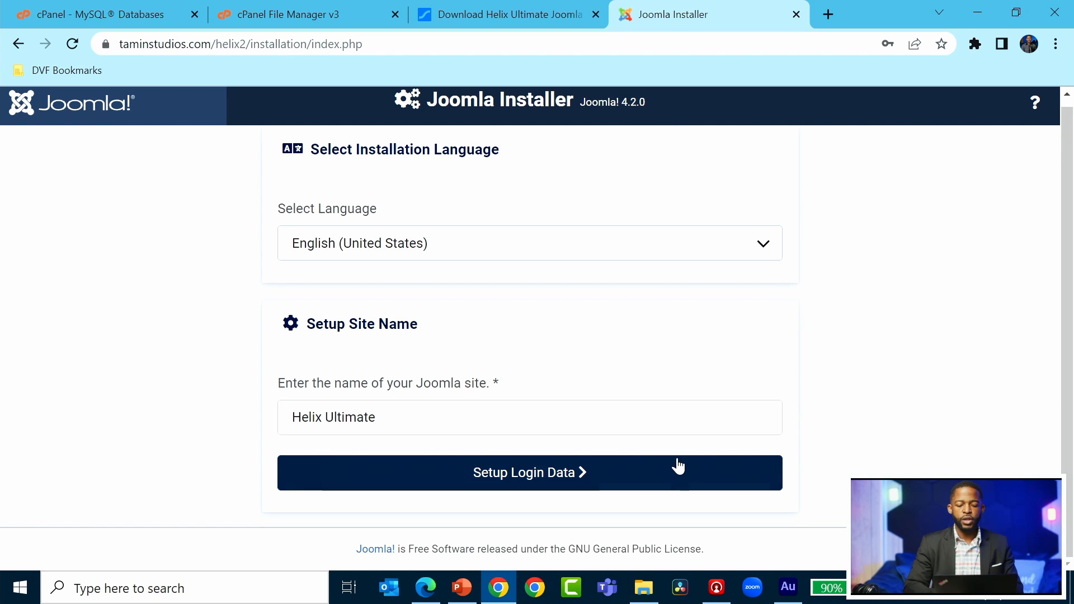
- Proceed to the login data and set the Super User's real name to Helix2 and the username to helix2
left_click(609, 482)
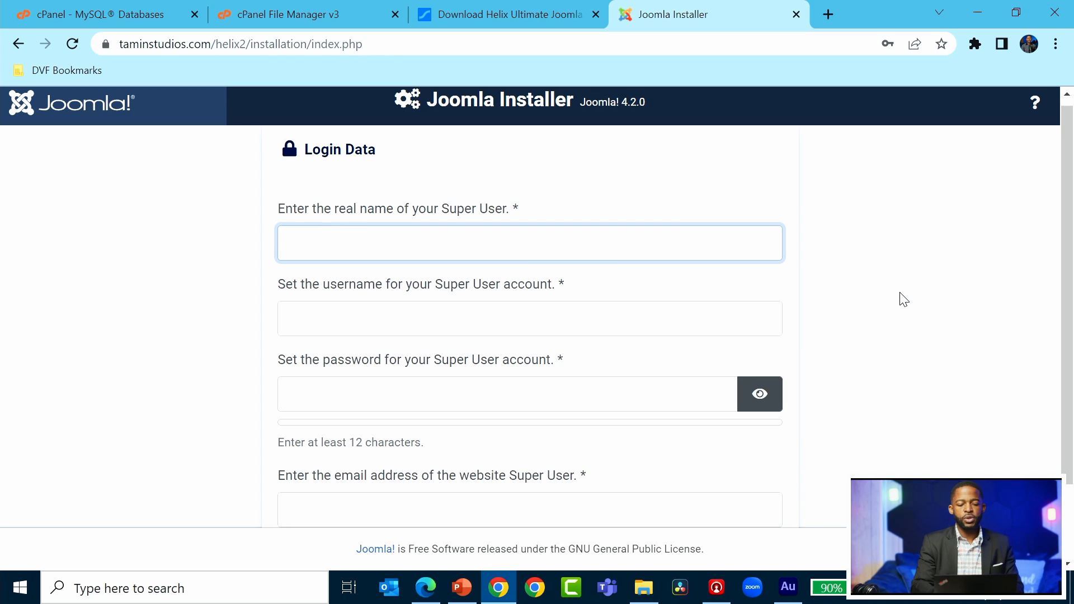
type("2")
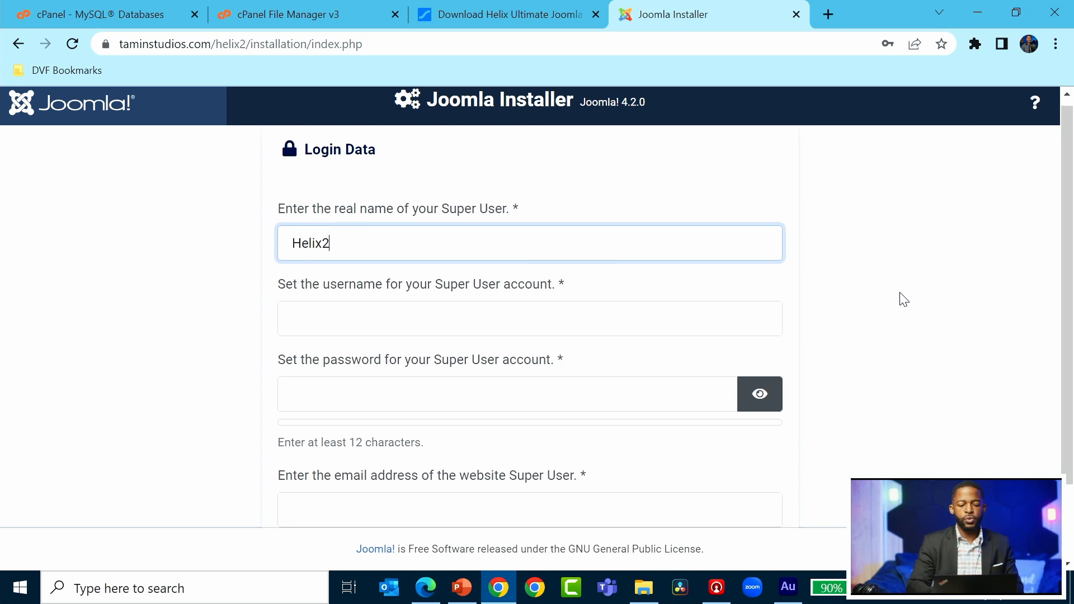
left_click(497, 320)
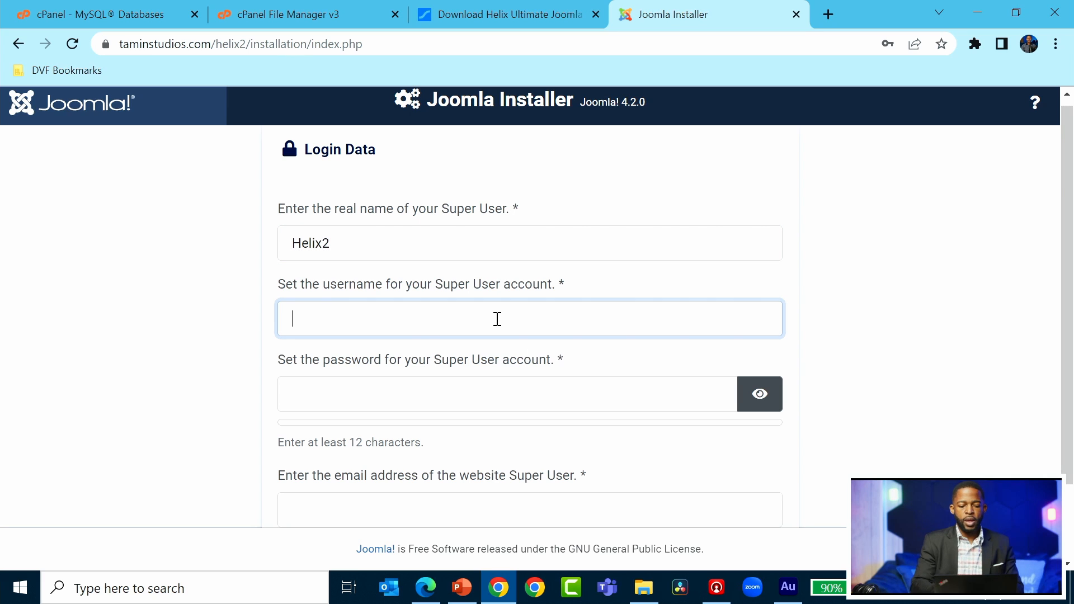
type("helix2")
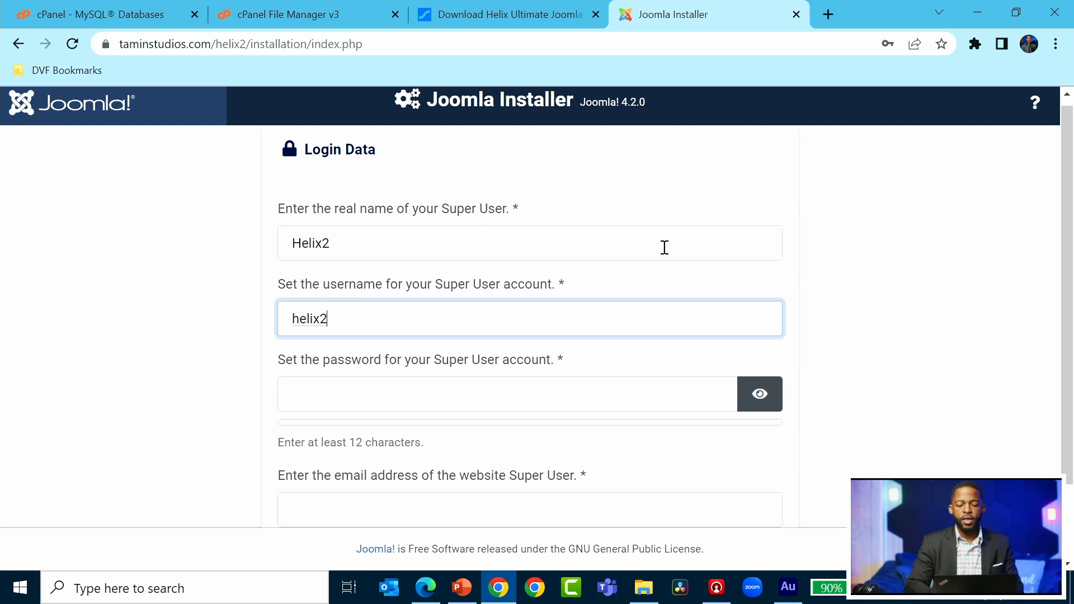
- Try to set a password for the Super User account
scroll(921, 260, "down", 1)
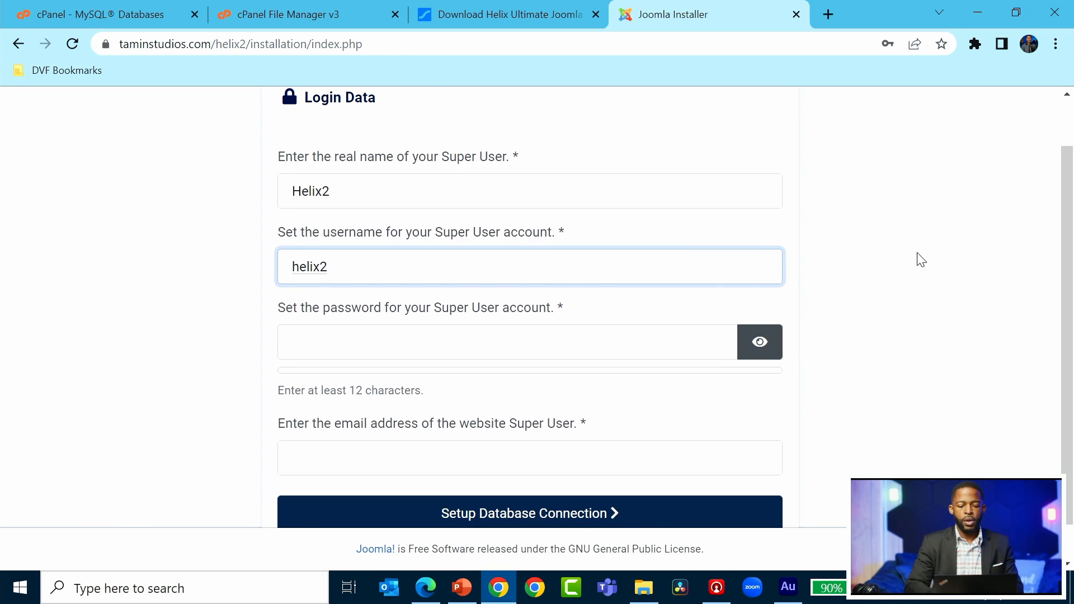
left_click(547, 367)
left_click(562, 347)
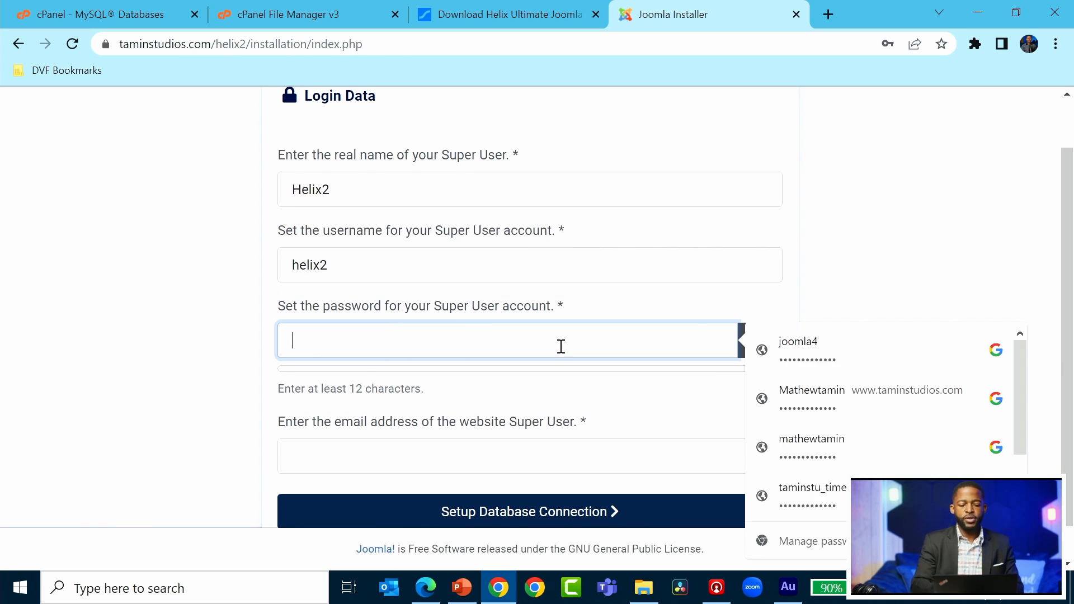
type("**********")
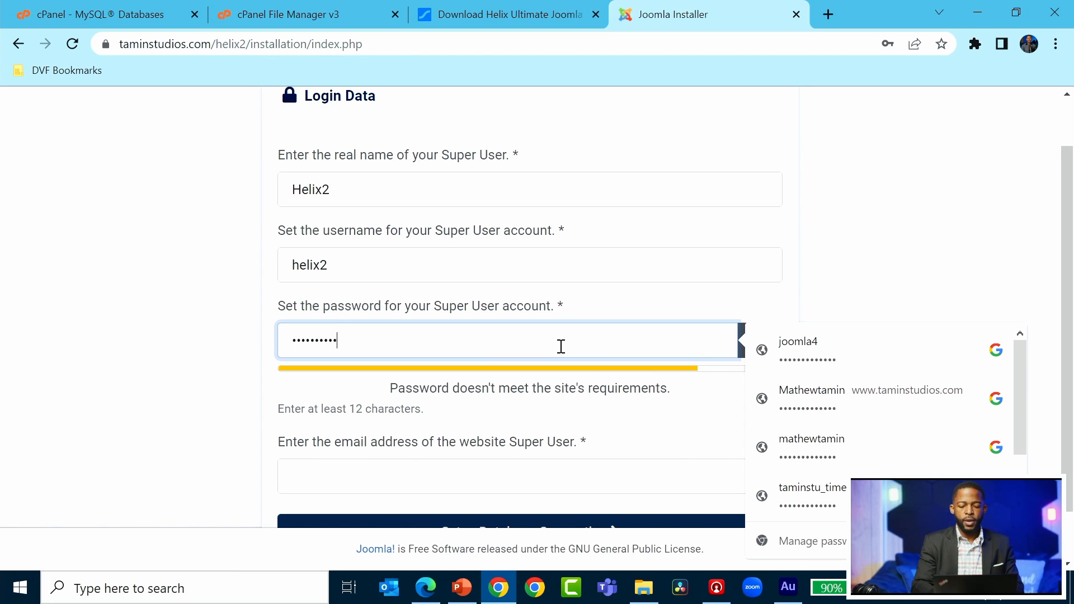
left_click(911, 232)
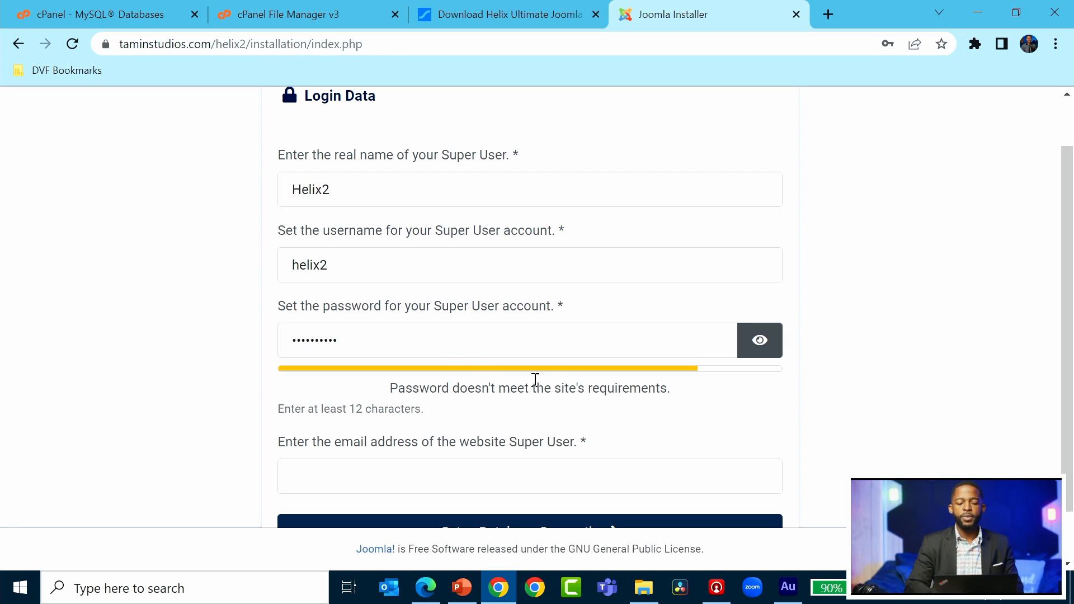
- Replace the Super User account password with one of at least 12 characters
left_click(446, 346)
key("BackSpace")
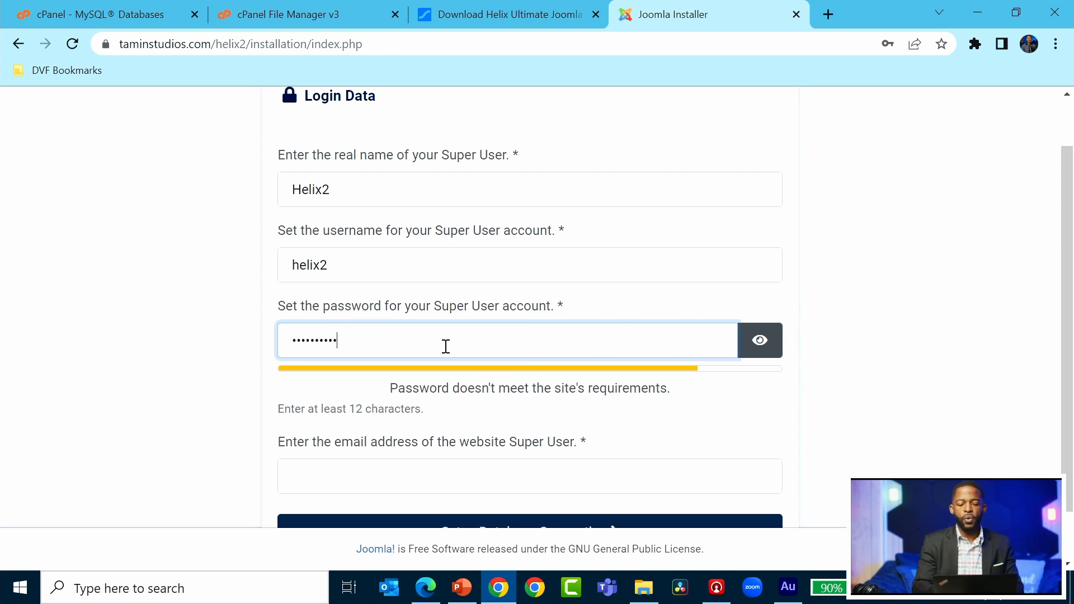
key("BackSpace")
key("BackSpace")
key("BackSpace")
key("BackSpace")
key("BackSpace")
key("BackSpace")
key("BackSpace")
key("BackSpace")
key("BackSpace")
type("••••••")
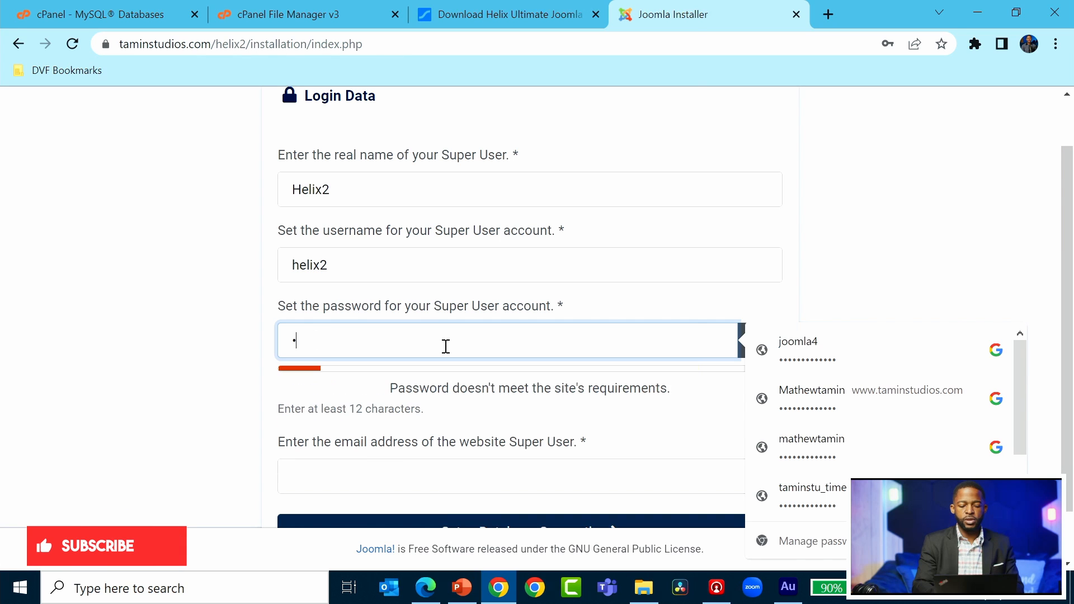
type("••••••••")
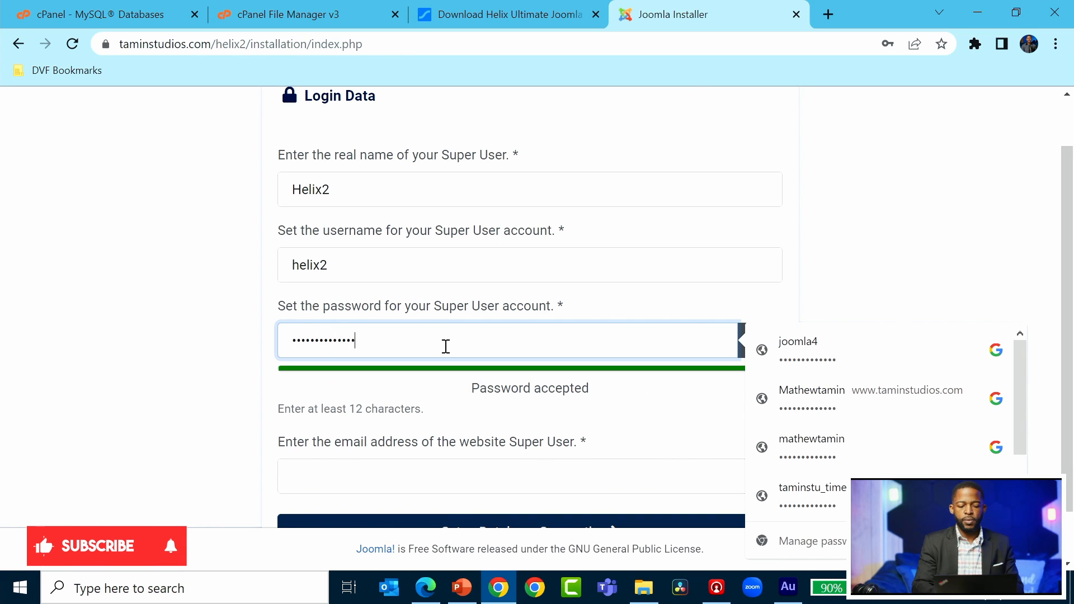
left_click(957, 225)
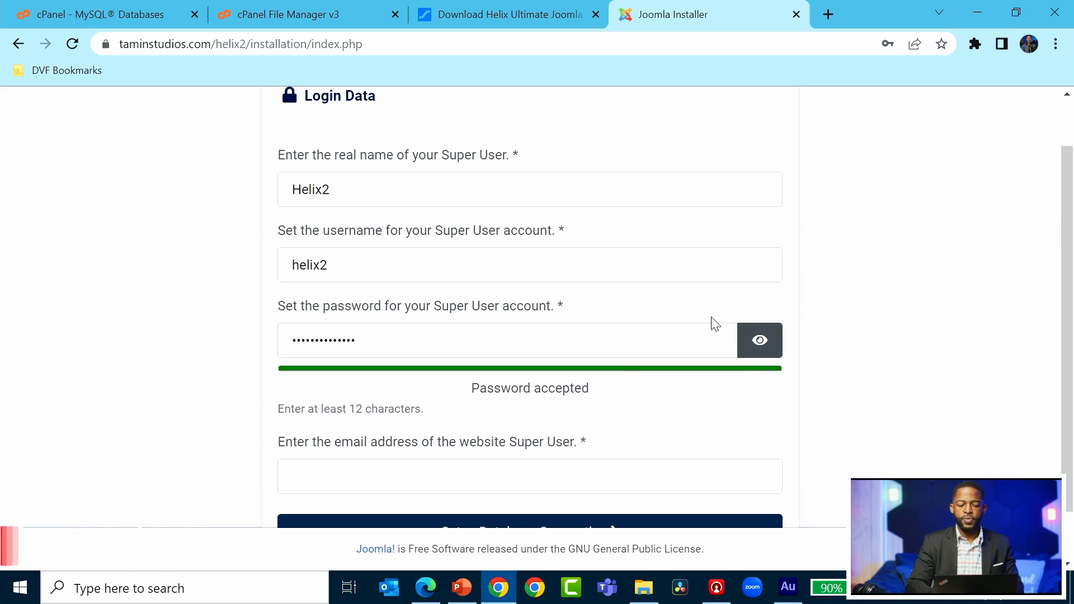
scroll(854, 360, "down", 2)
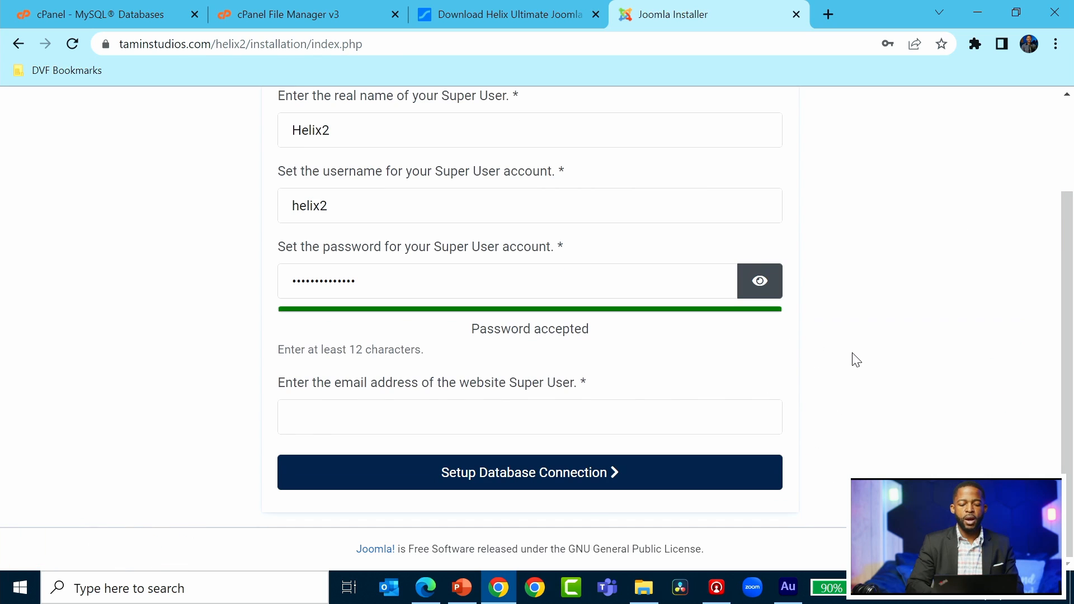
left_click(531, 422)
type("email")
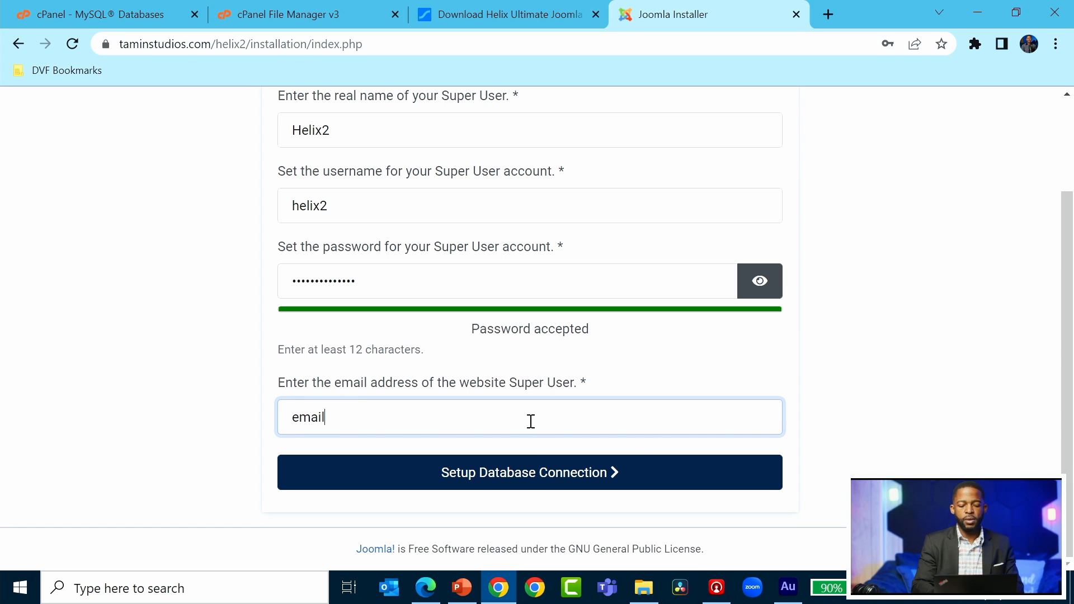
type("@emai")
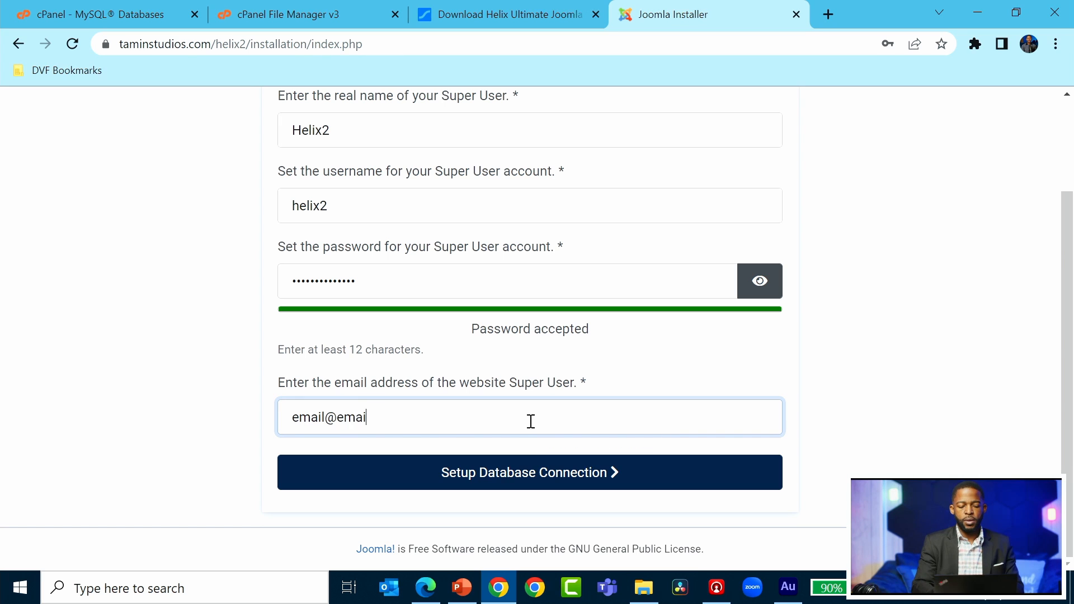
type("laddress.com")
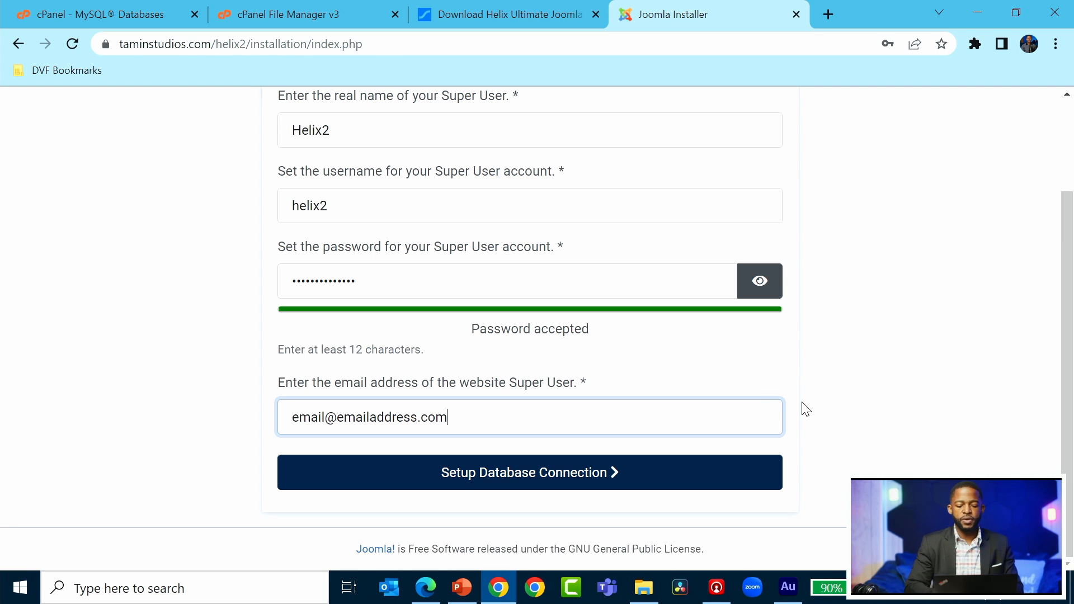
scroll(834, 415, "up", 1)
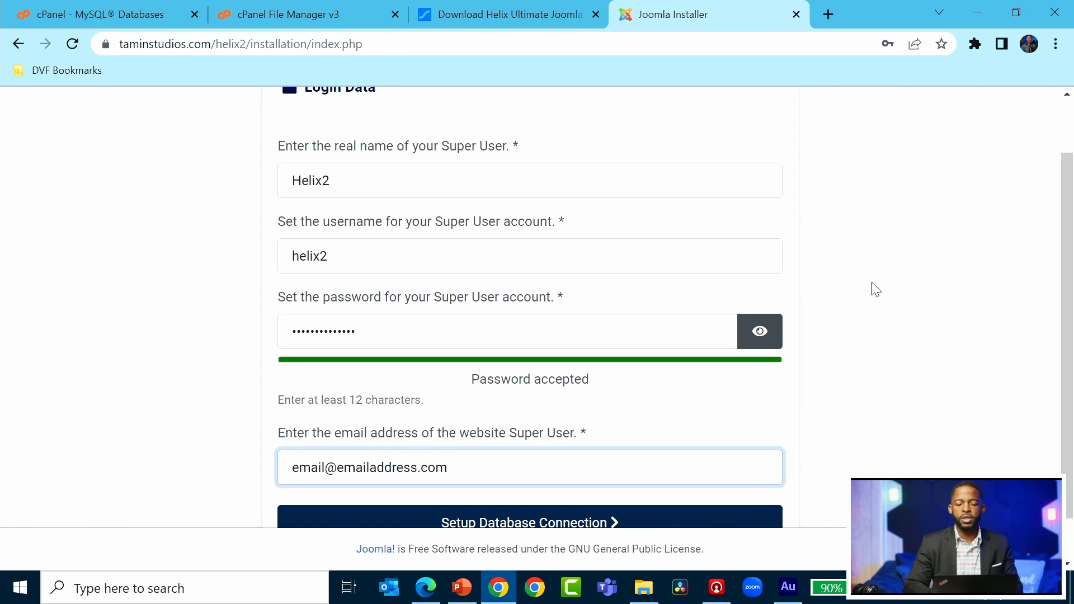
scroll(876, 289, "down", 1)
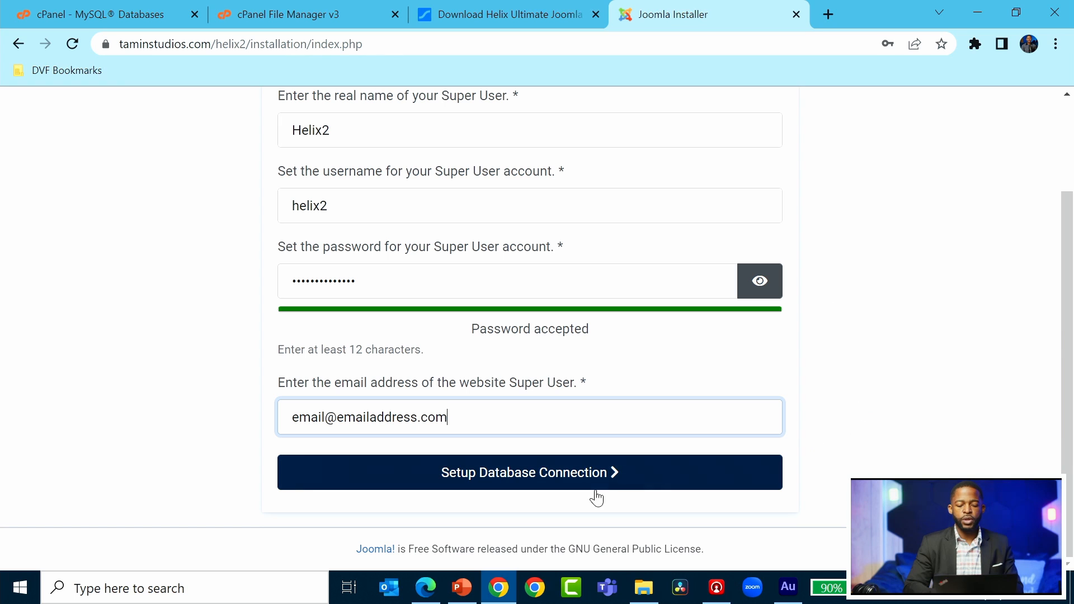
left_click(522, 479)
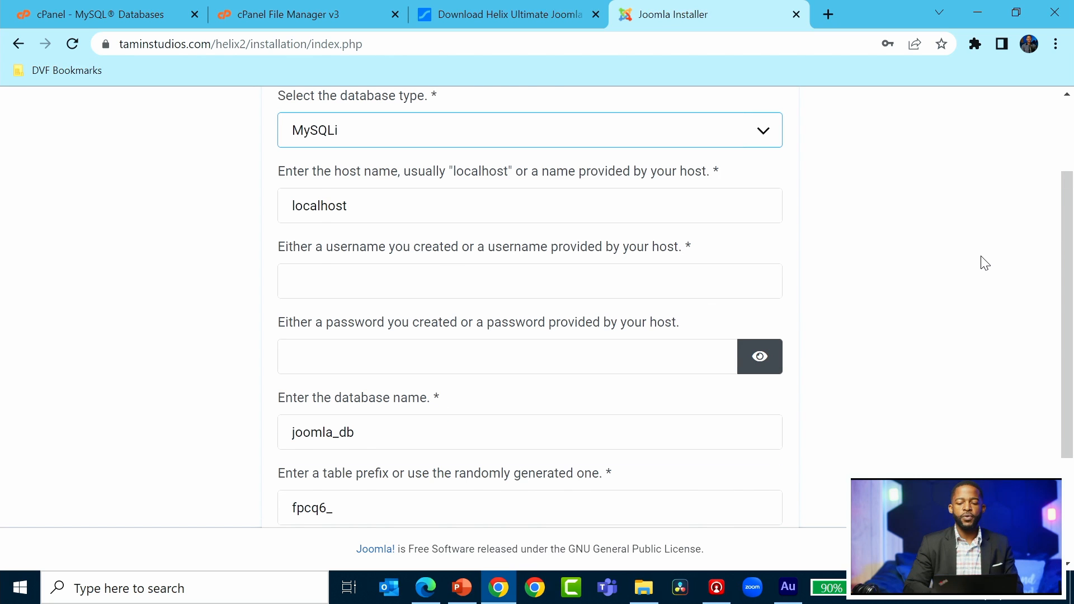
- Review the available database types, keeping MySQLi, and check the database host name
scroll(985, 263, "up", 2)
scroll(985, 263, "down", 2)
scroll(983, 264, "up", 1)
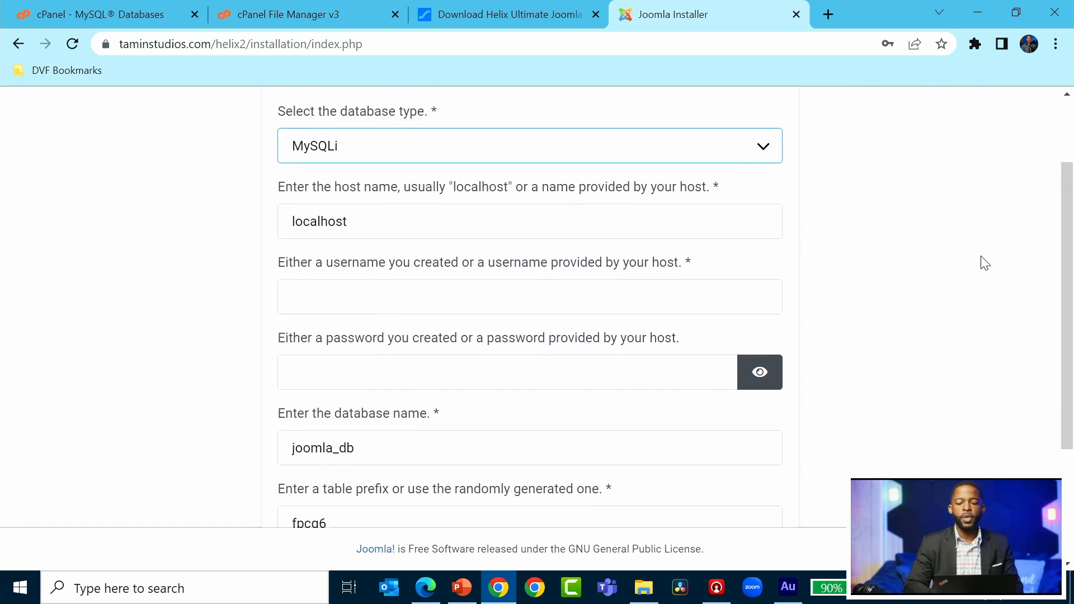
left_click(771, 154)
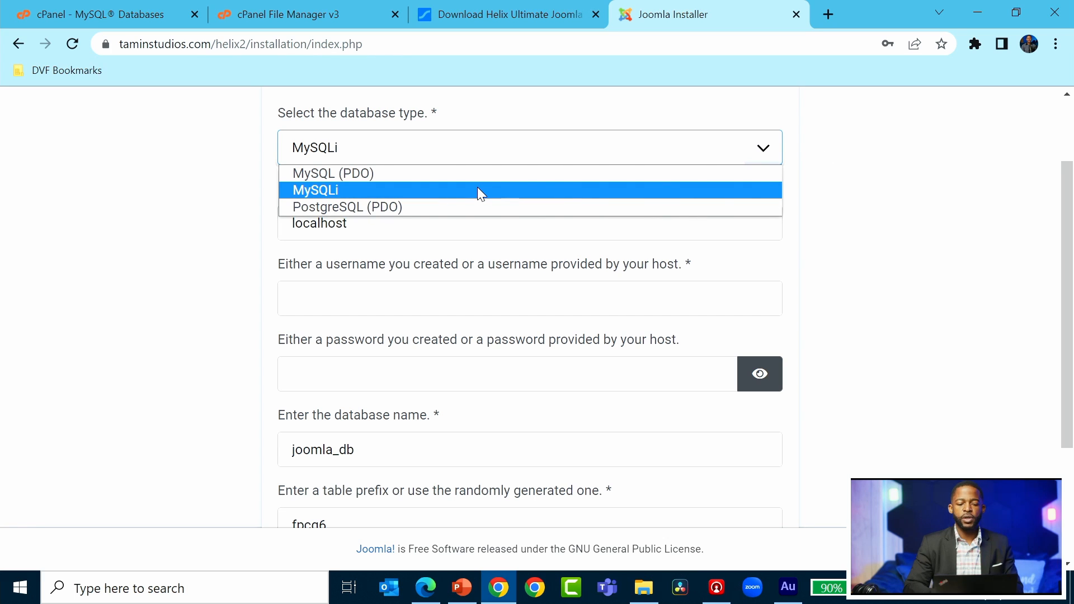
left_click(931, 230)
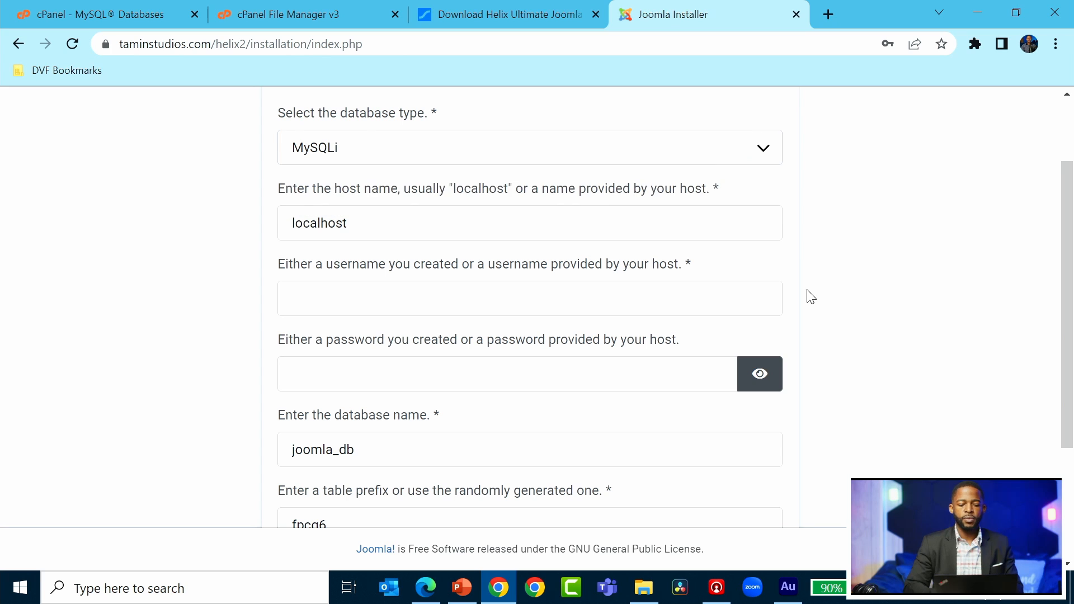
left_click(522, 230)
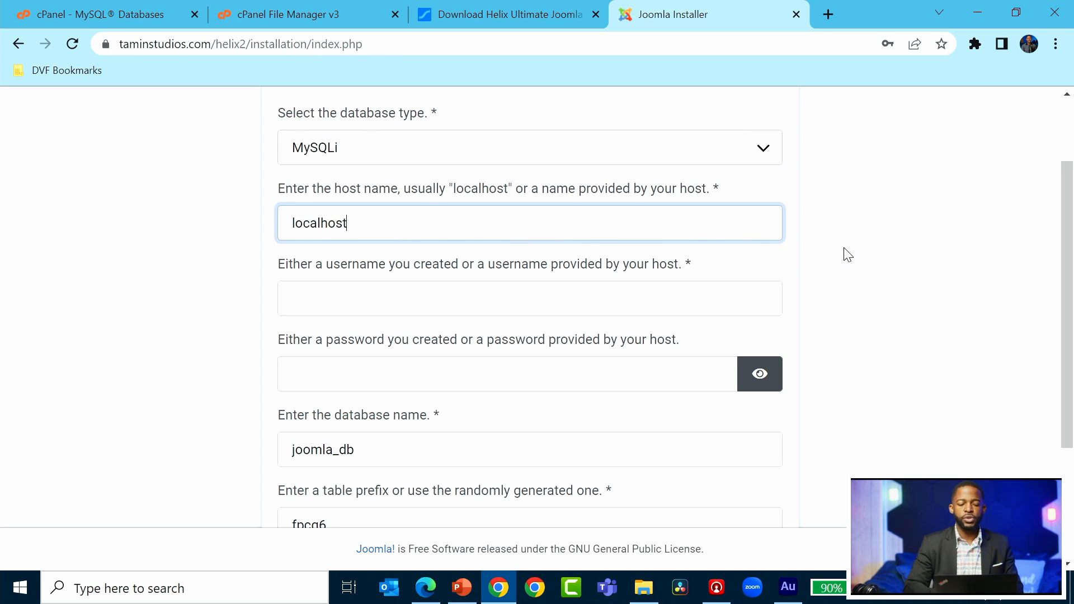
- Set the database username to taminstu_helix2 and enter the database user's password
scroll(848, 254, "down", 1)
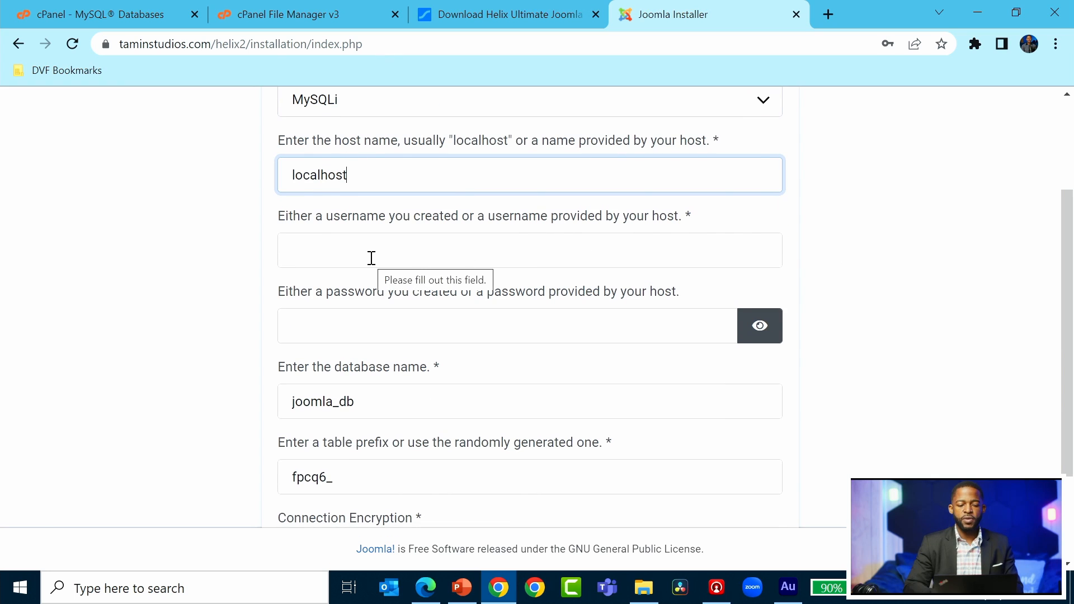
left_click(664, 242)
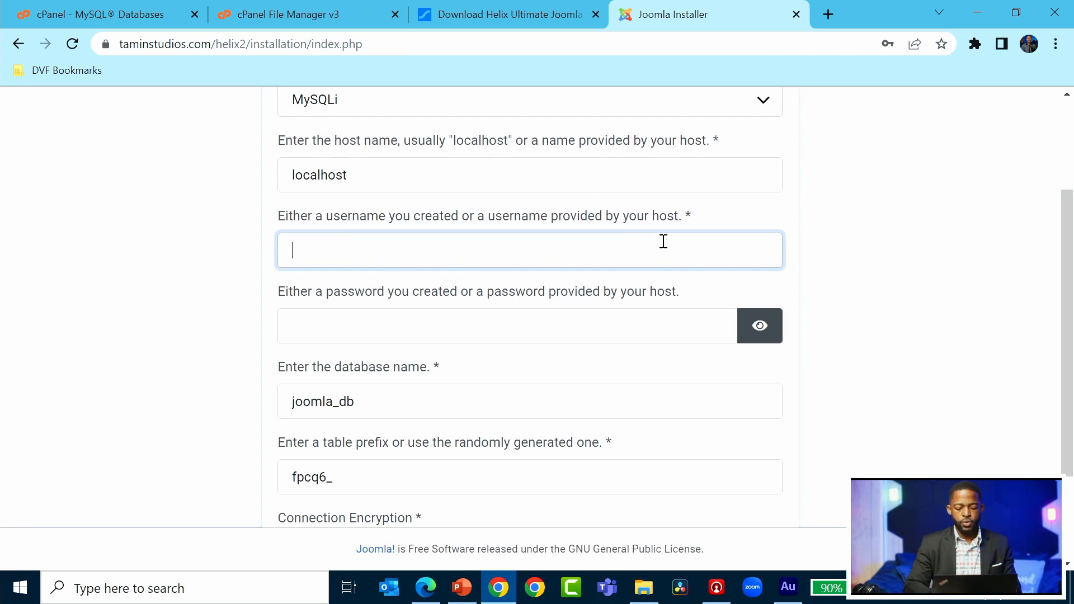
type("taminstu_helix2")
scroll(892, 275, "down", 1)
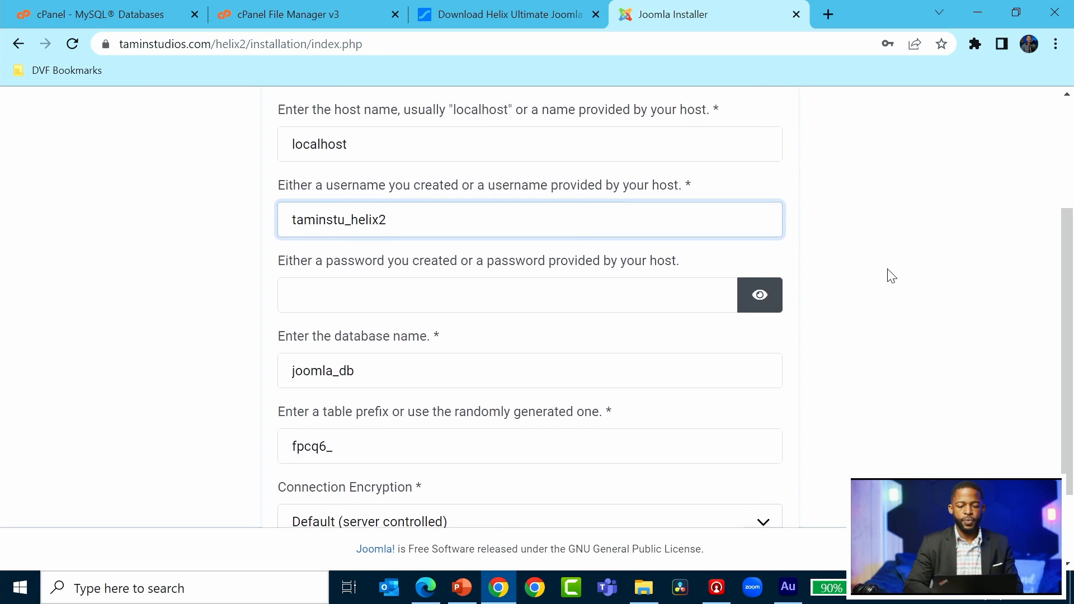
left_click(549, 293)
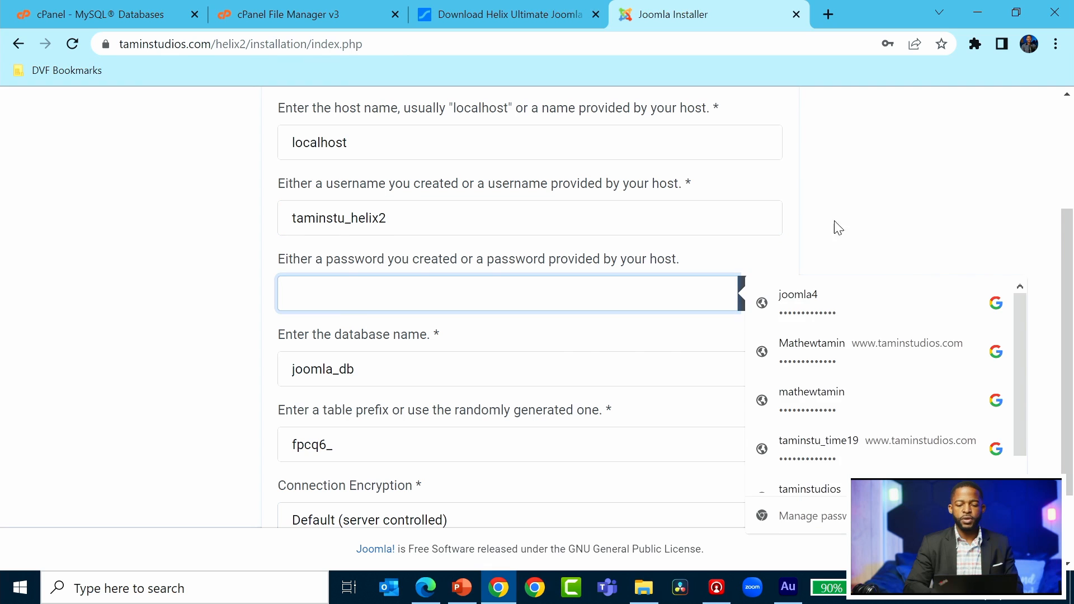
left_click(854, 228)
left_click(639, 281)
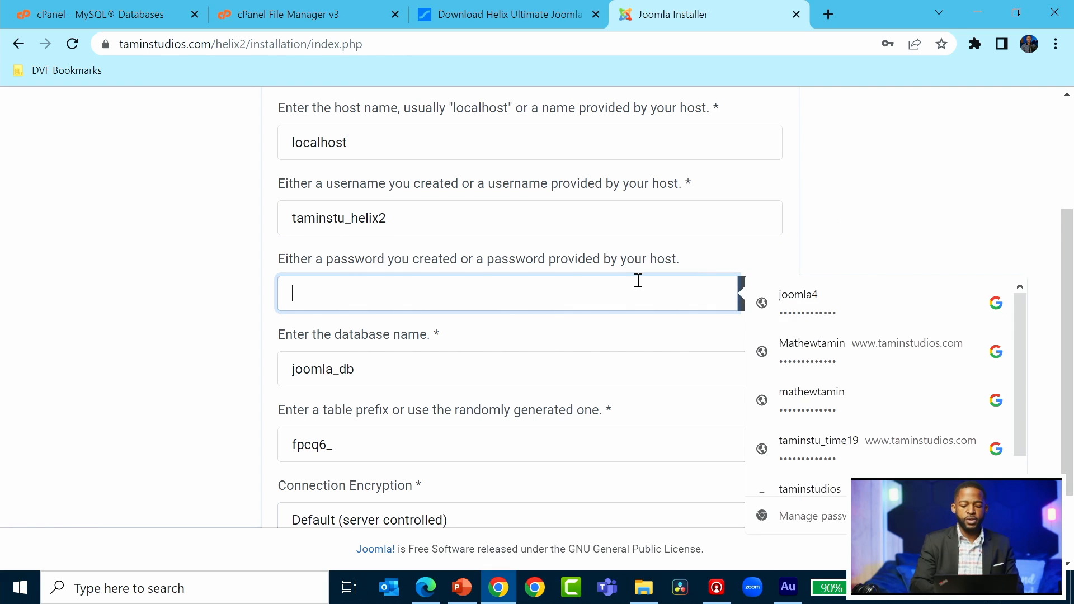
type("•••••••")
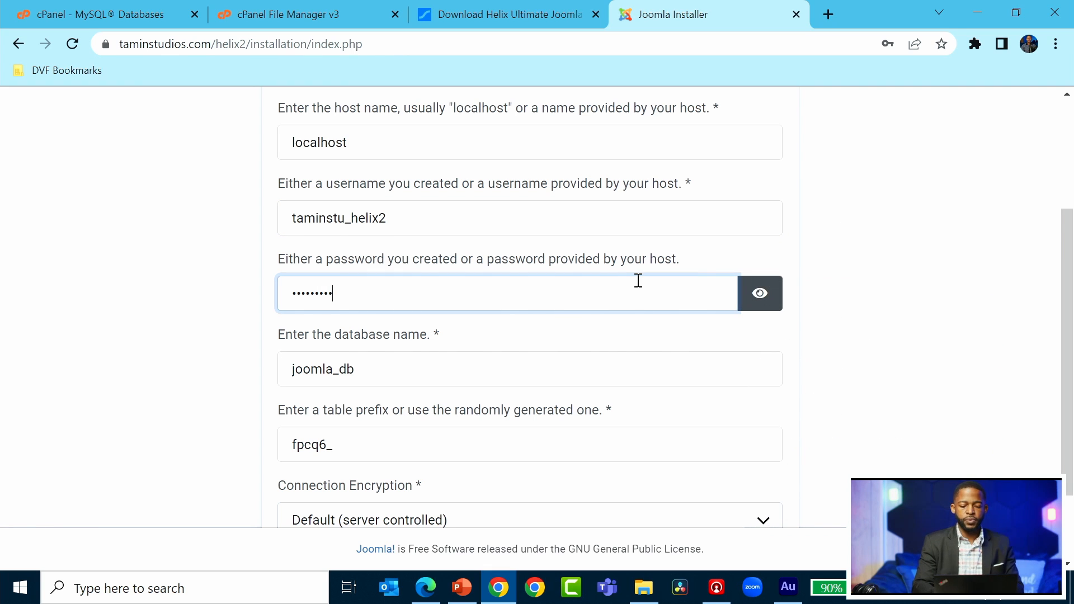
type("•")
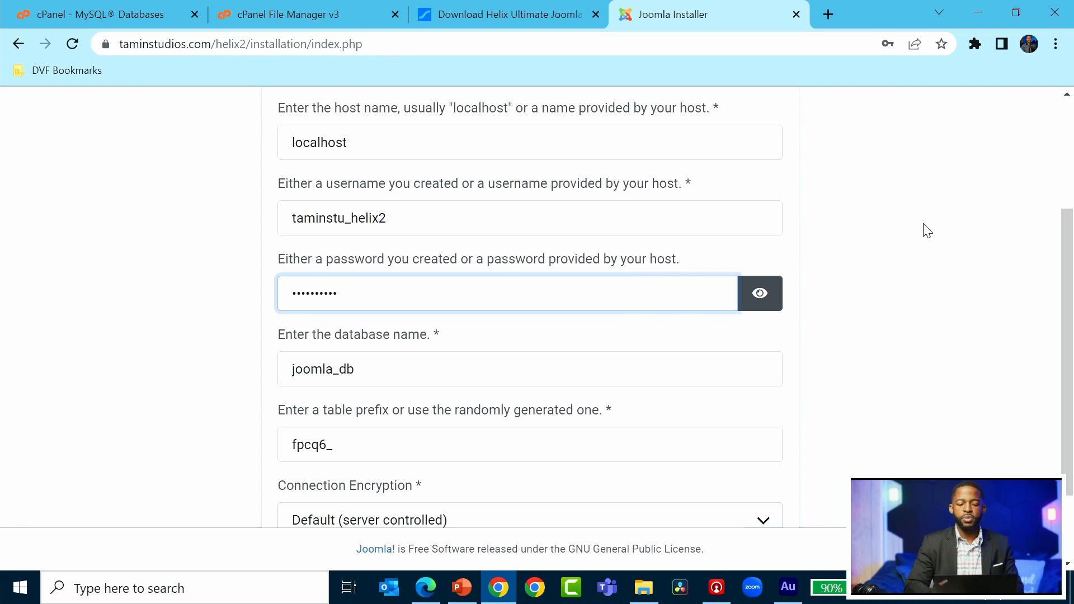
left_click(927, 231)
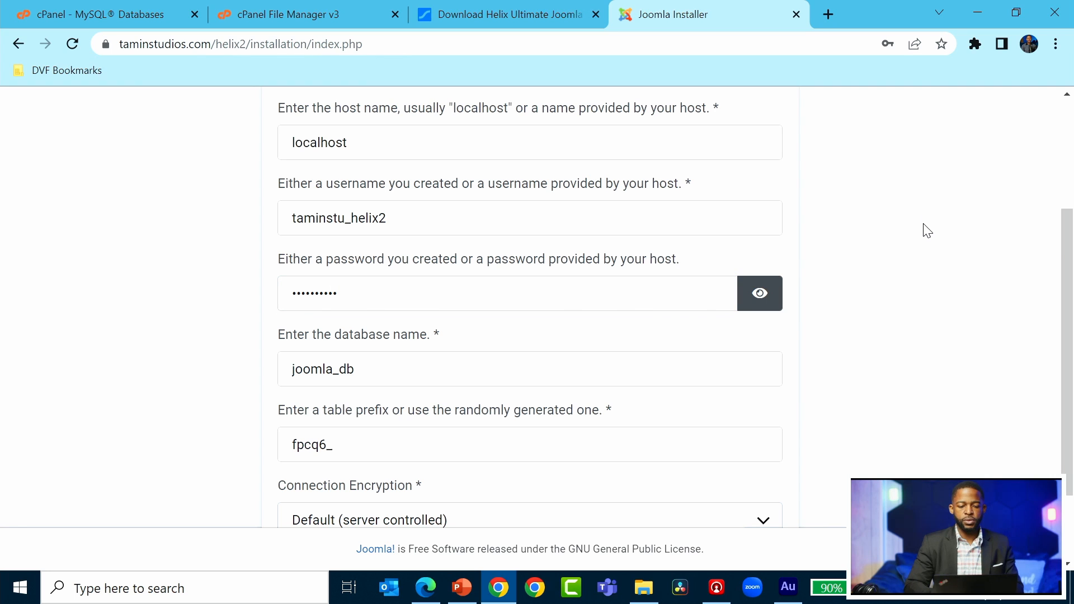
- Replace the default database name with taminstu_helix2
scroll(927, 231, "down", 2)
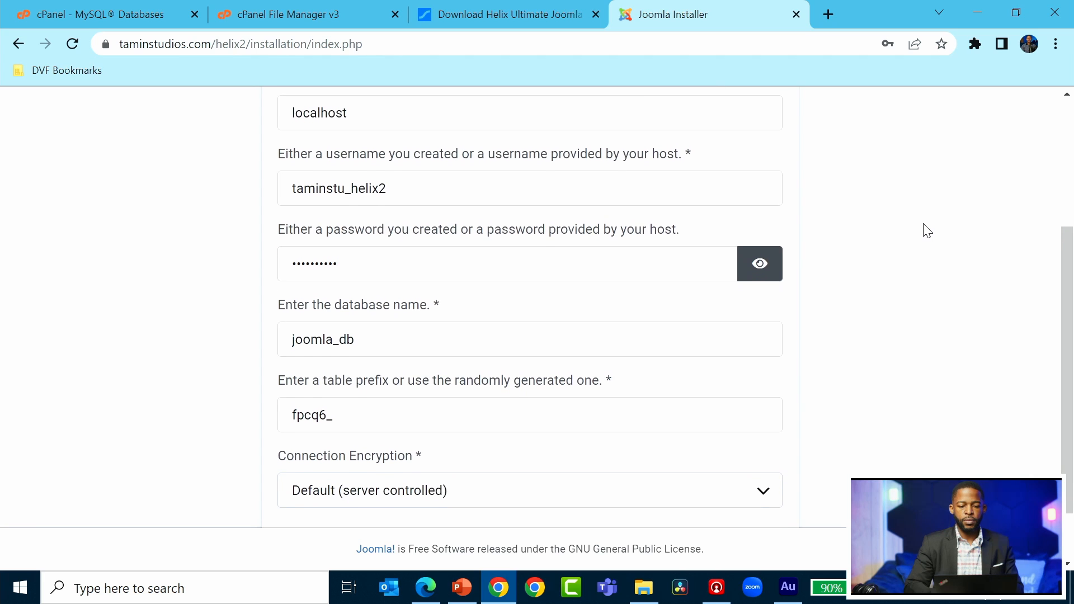
scroll(927, 231, "up", 1)
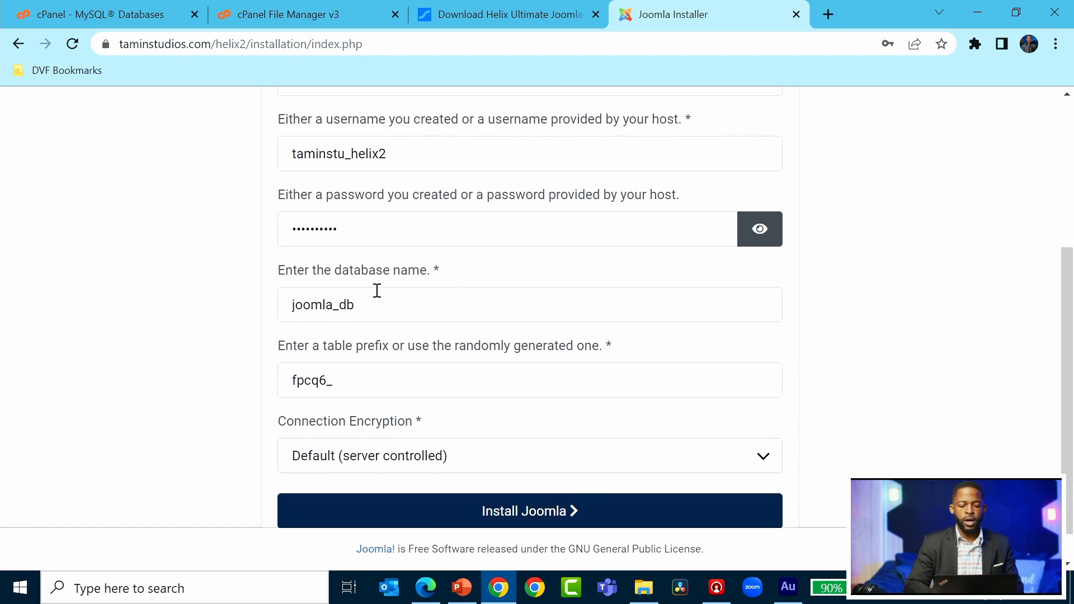
left_click_drag(363, 305, 282, 305)
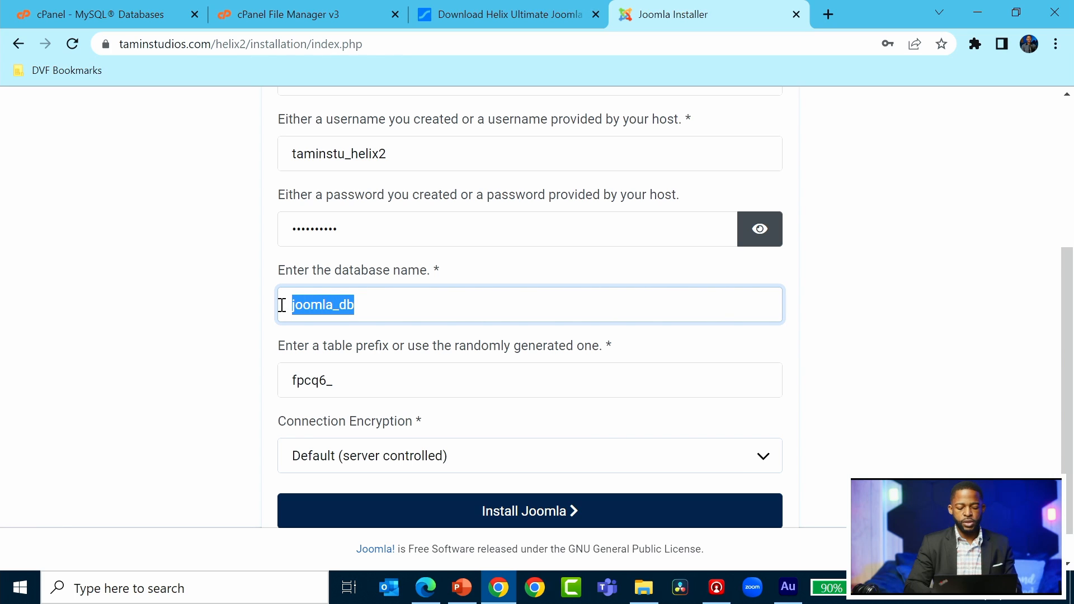
type("taminstu_helix2")
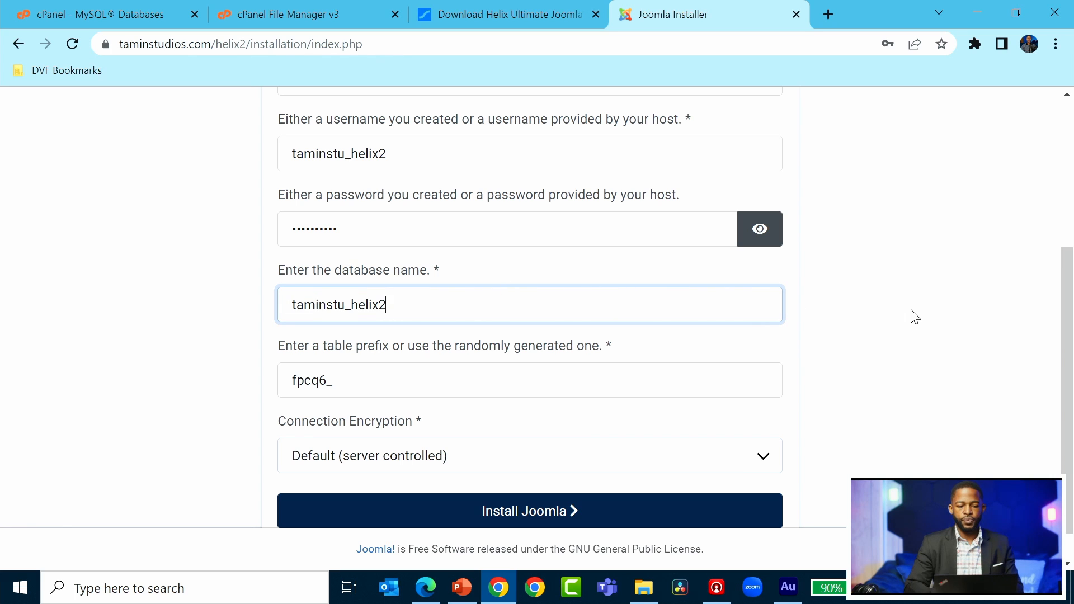
- Check the completed database settings, run the Joomla installation, and dismiss the browser's offer to save the password
scroll(915, 317, "down", 1)
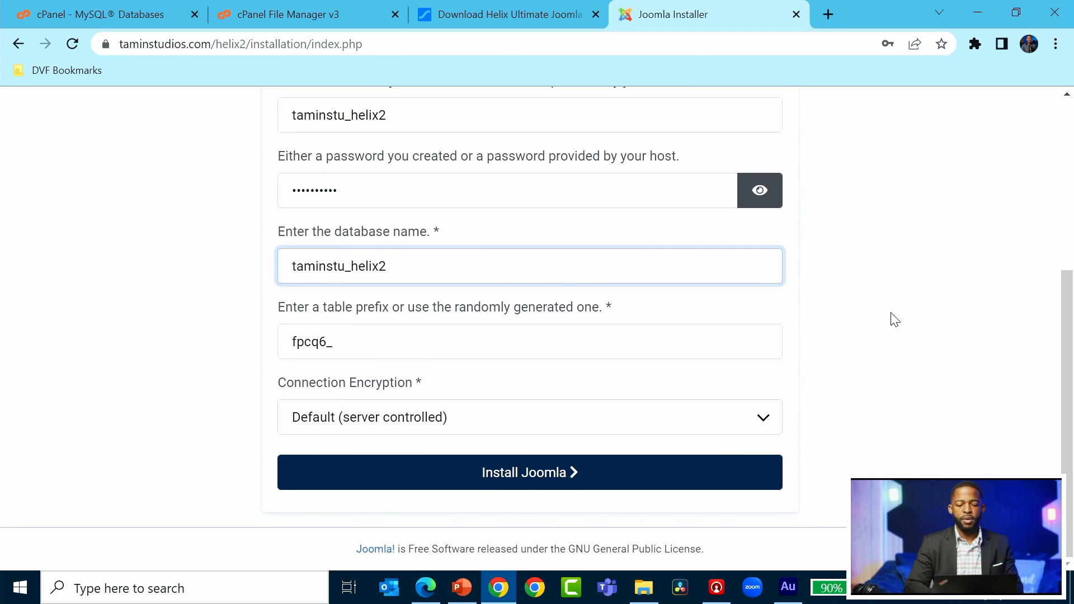
scroll(919, 331, "up", 4)
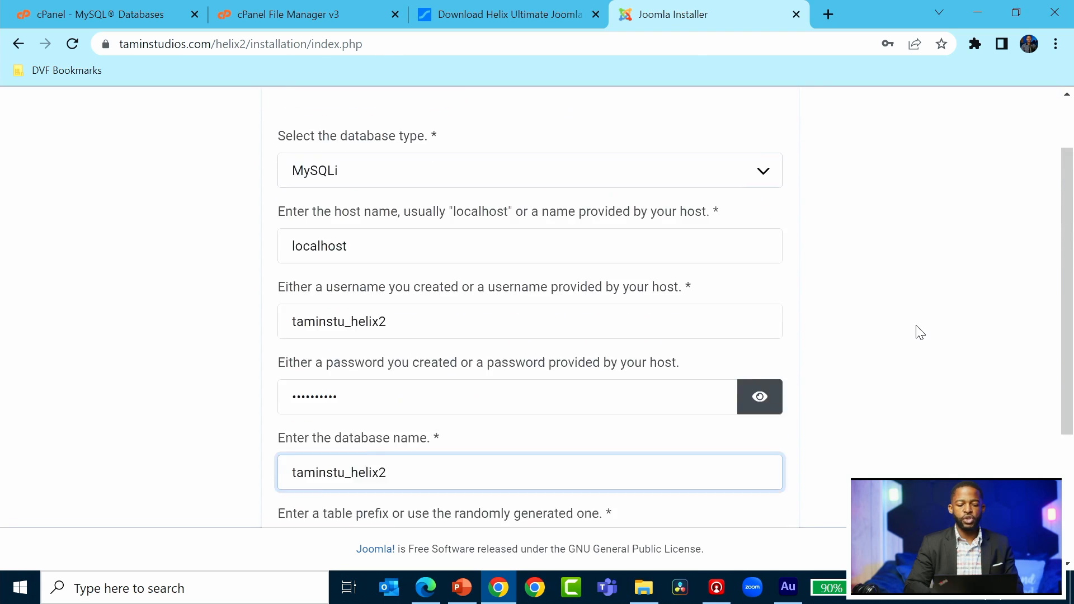
scroll(921, 332, "down", 3)
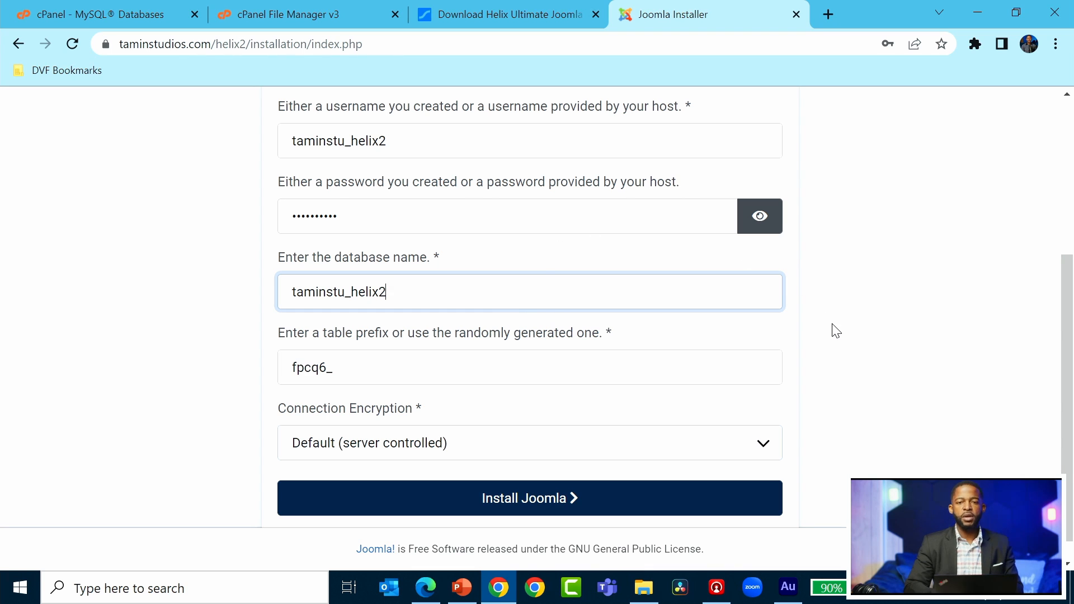
scroll(836, 332, "down", 1)
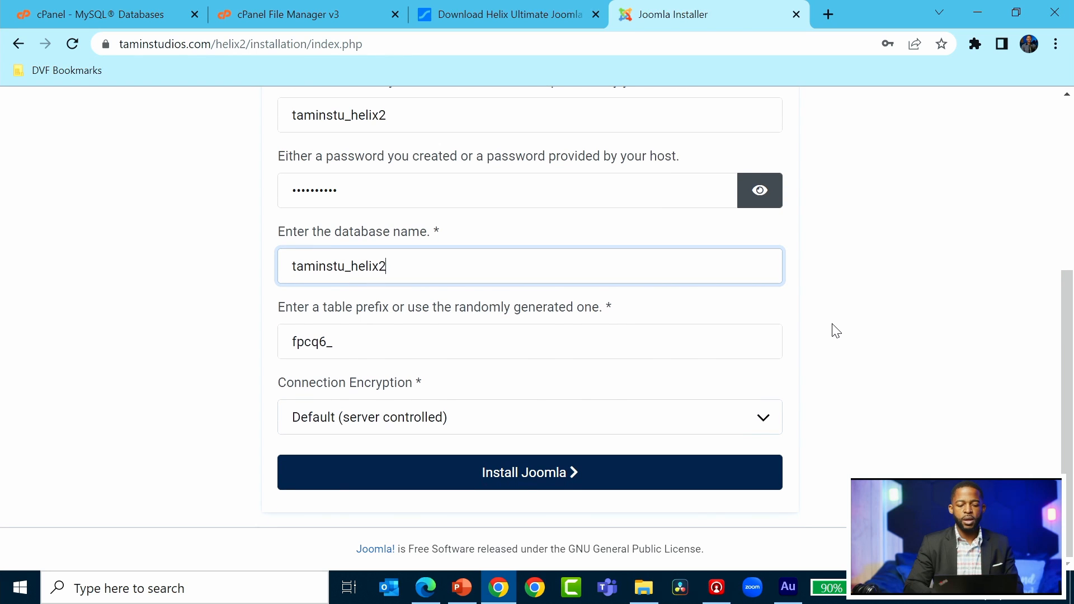
left_click(508, 477)
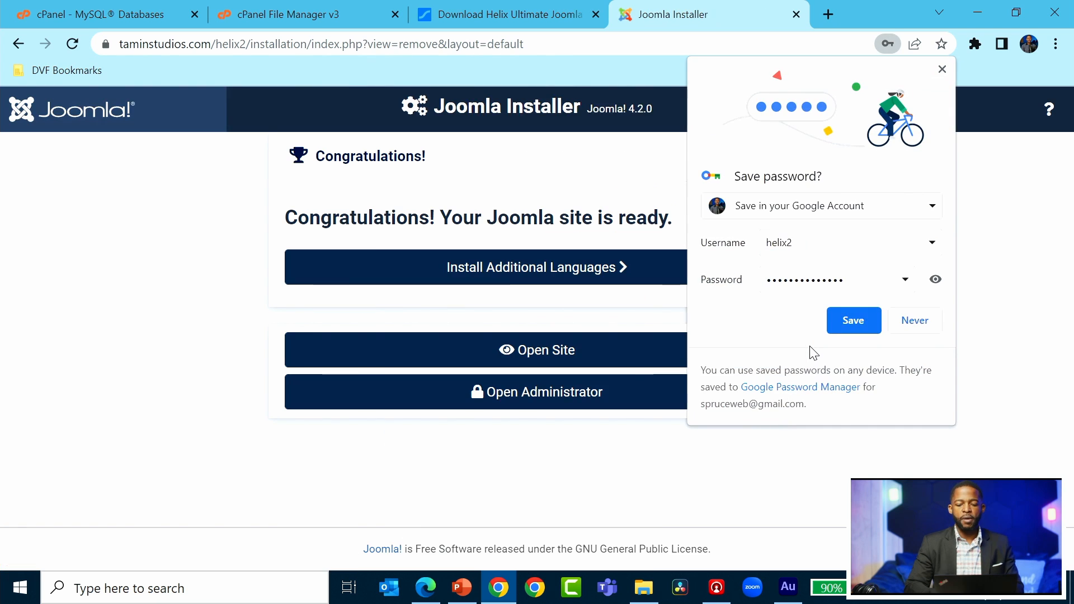
left_click(942, 70)
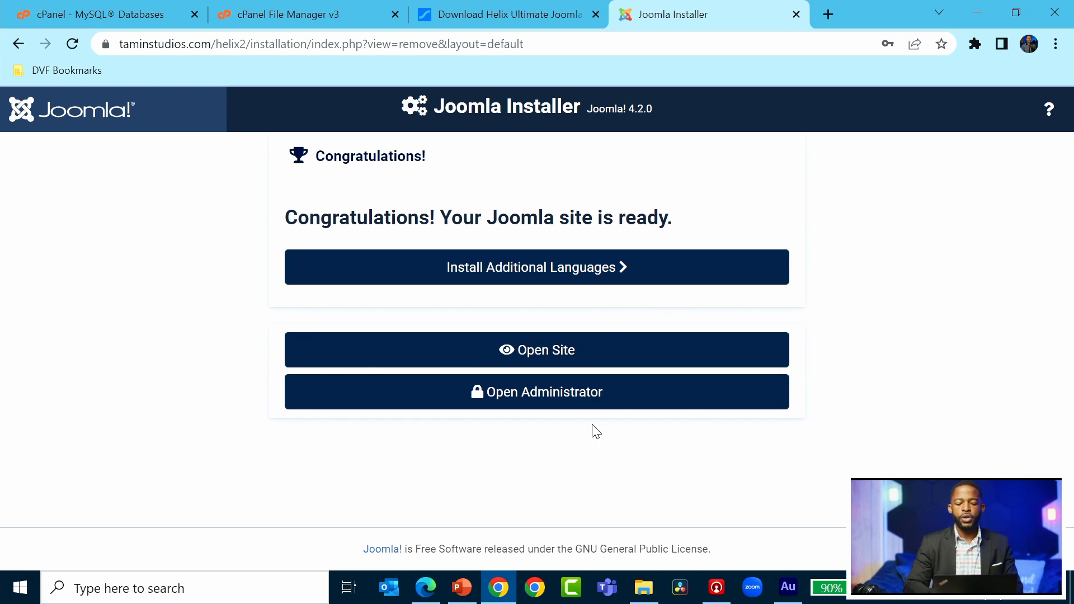
- Open the administrator login page of the newly installed site
right_click(602, 341)
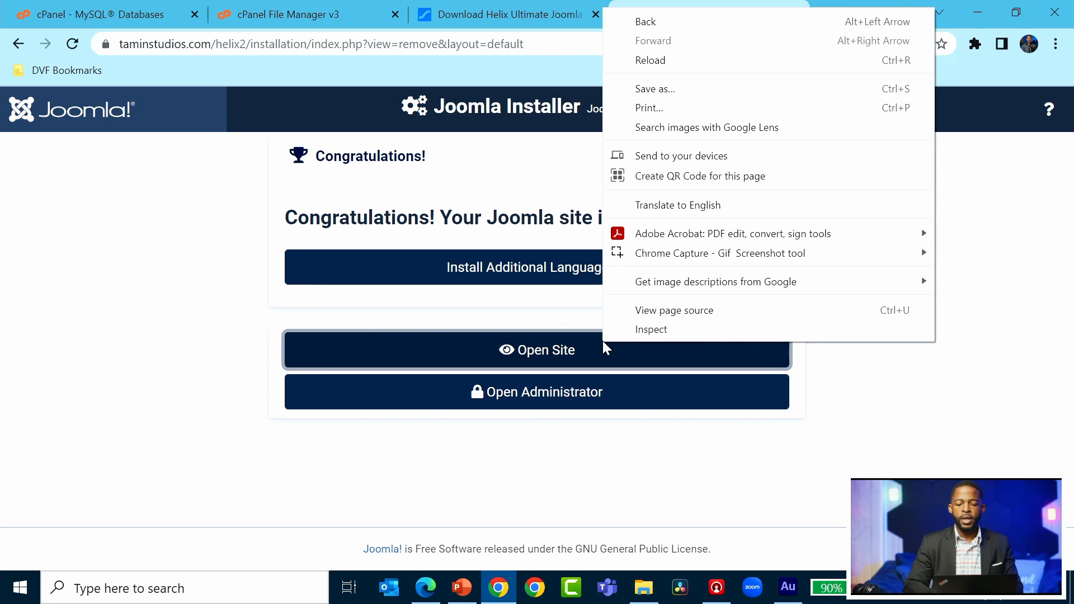
left_click(842, 448)
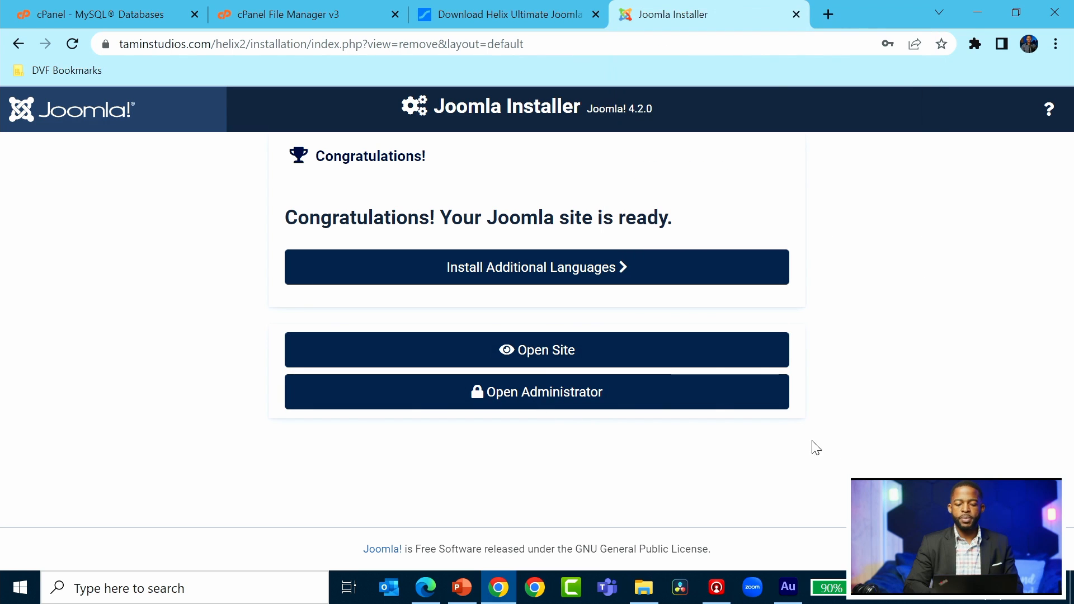
left_click(562, 403)
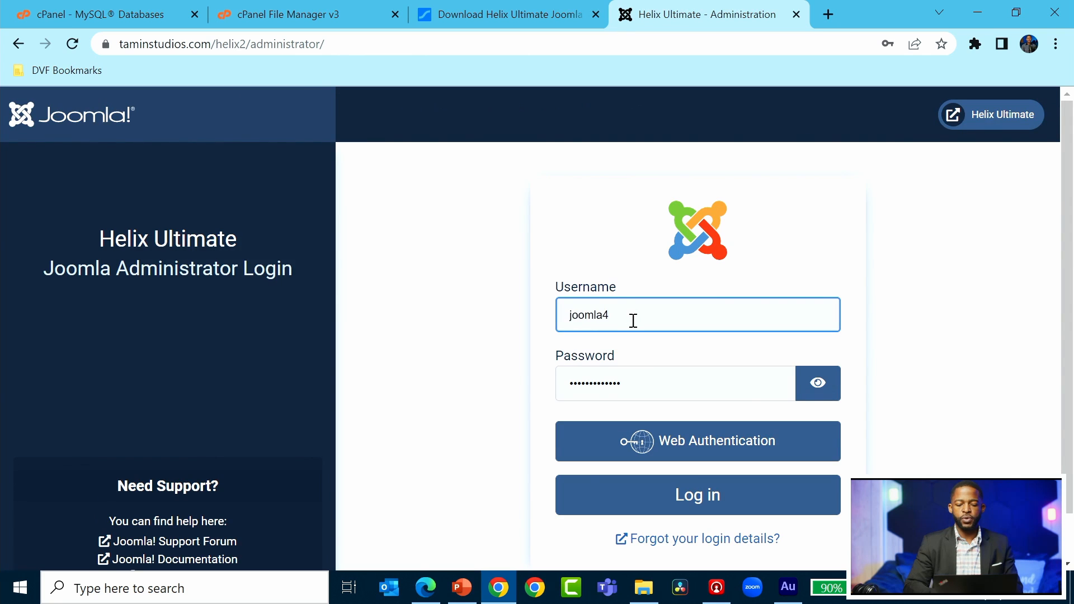
- Log in to the administrator area as helix2 with the Super User password, declining to save the login in the browser
double_click(633, 319)
type("helix2")
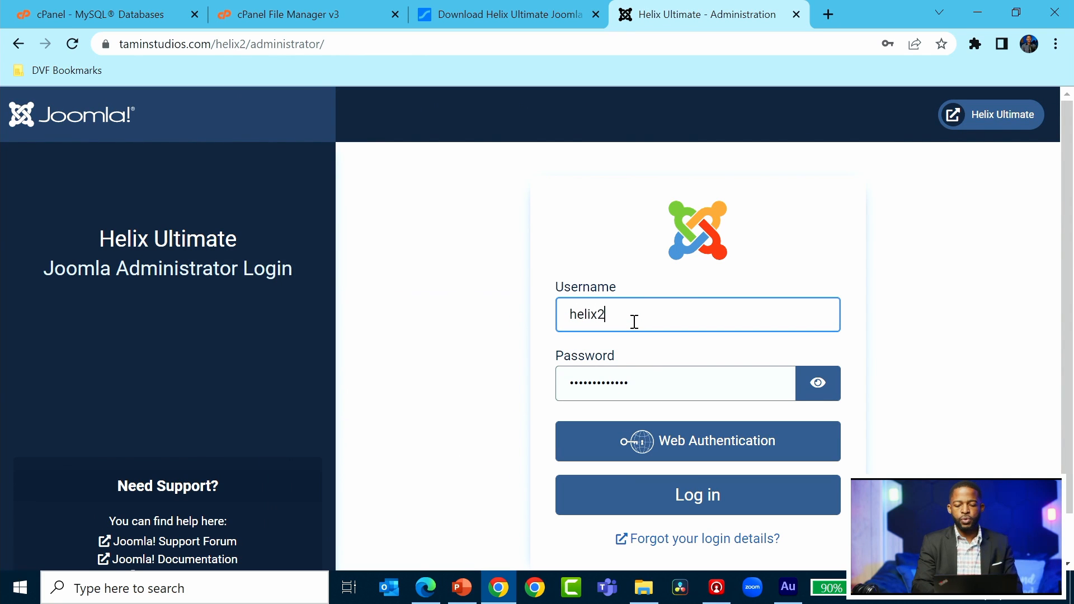
key("Tab")
type("•••••••")
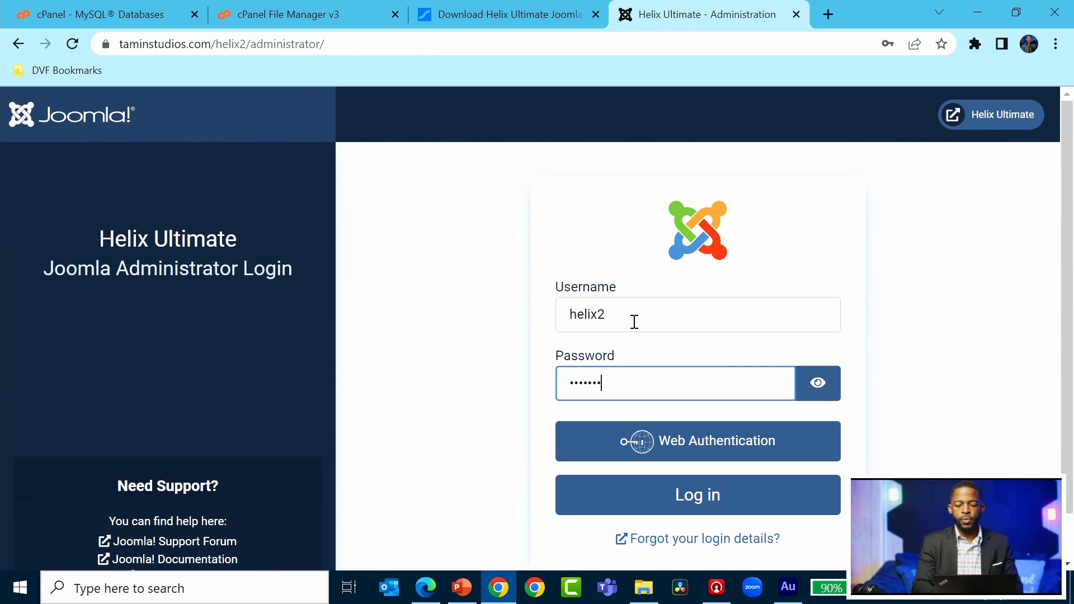
type("•••••••")
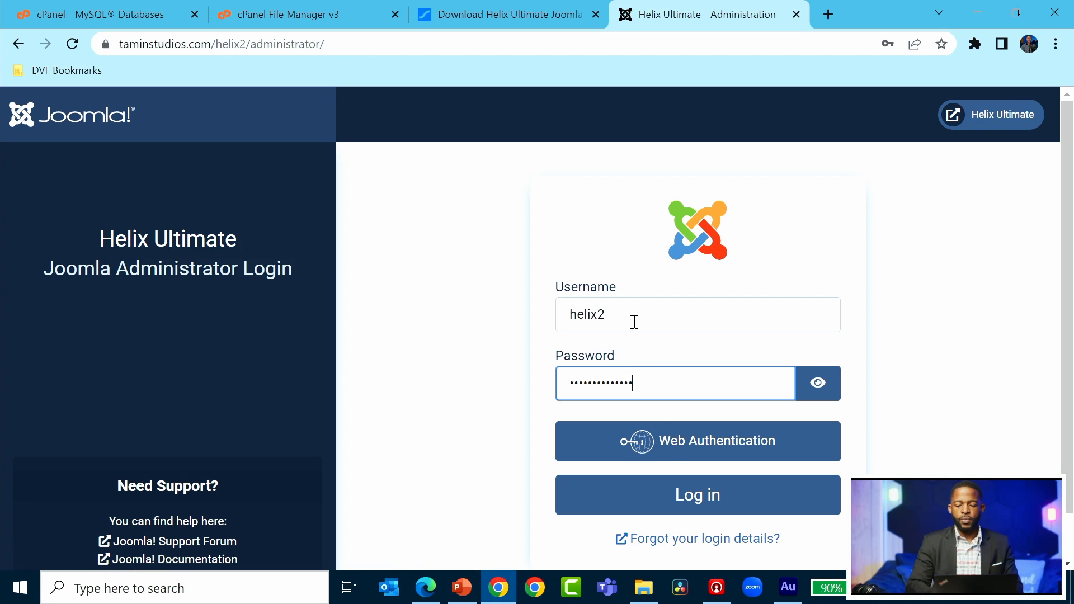
left_click(700, 499)
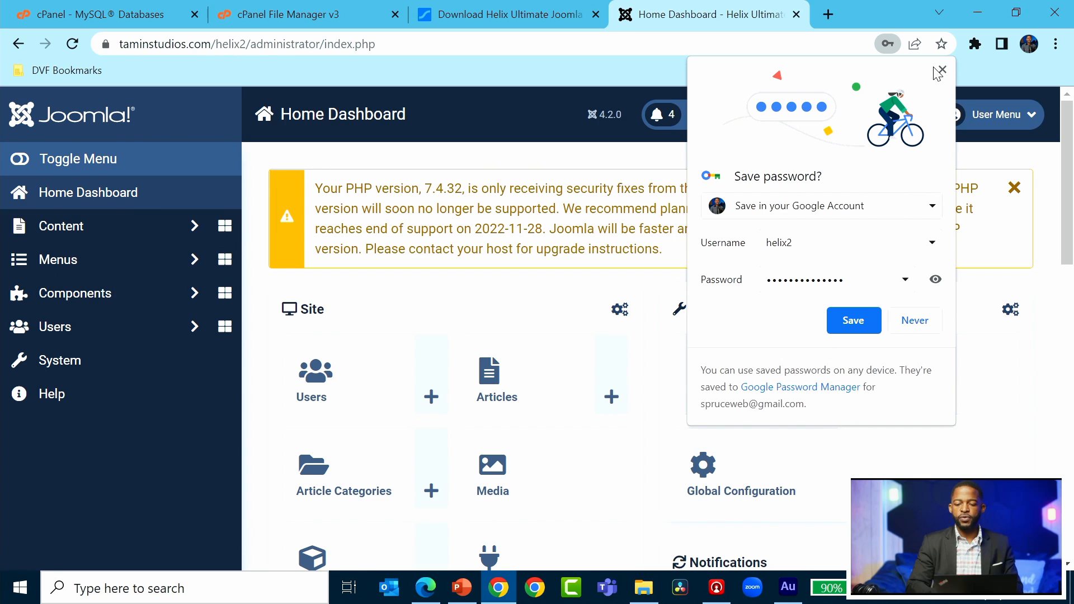
left_click(942, 70)
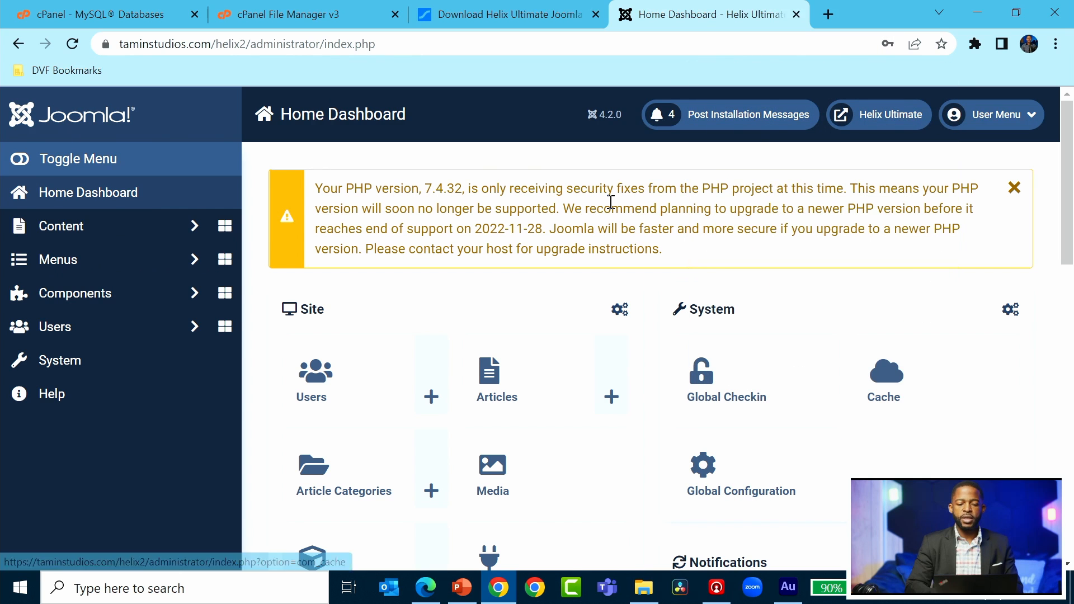
- Examine the Home Dashboard, including the PHP version warning, site and system shortcuts, update notifications, and the recent and popular article lists
scroll(611, 202, "down", 1)
scroll(609, 204, "up", 1)
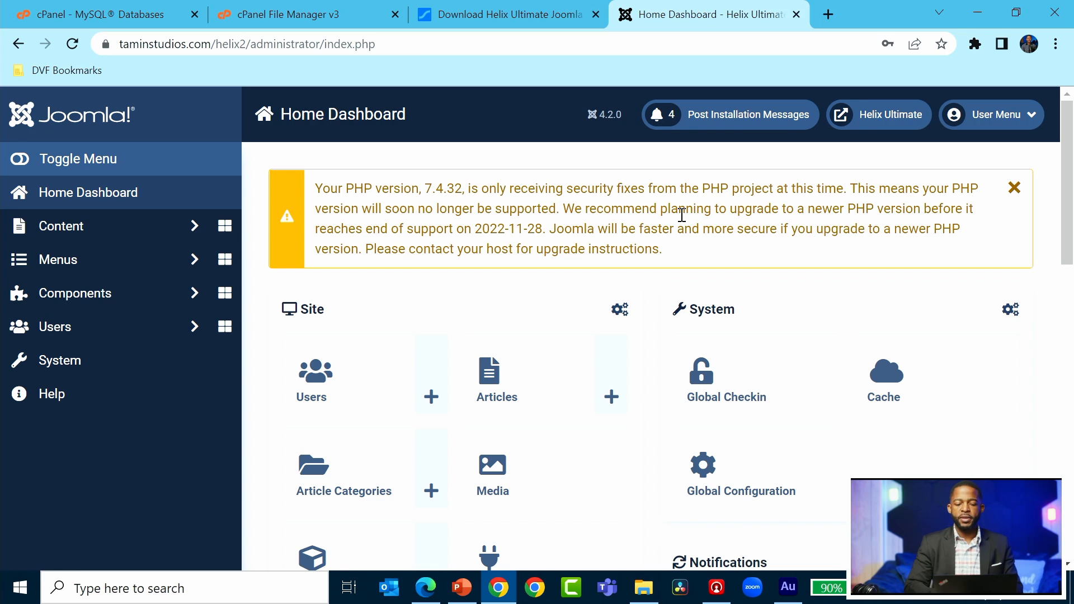
scroll(682, 215, "down", 1)
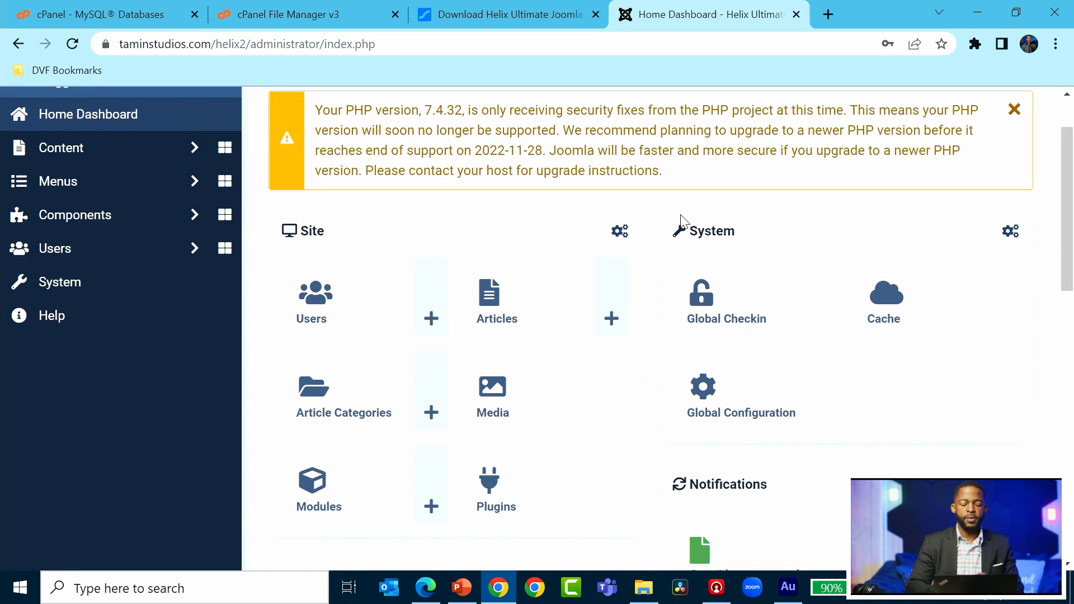
scroll(682, 219, "down", 1)
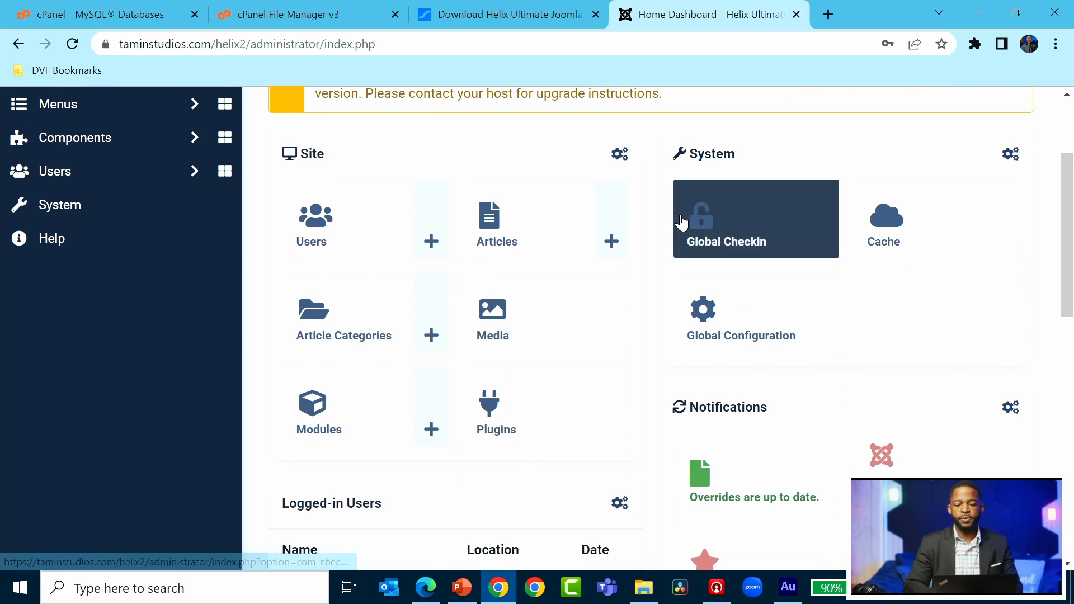
scroll(647, 309, "down", 1)
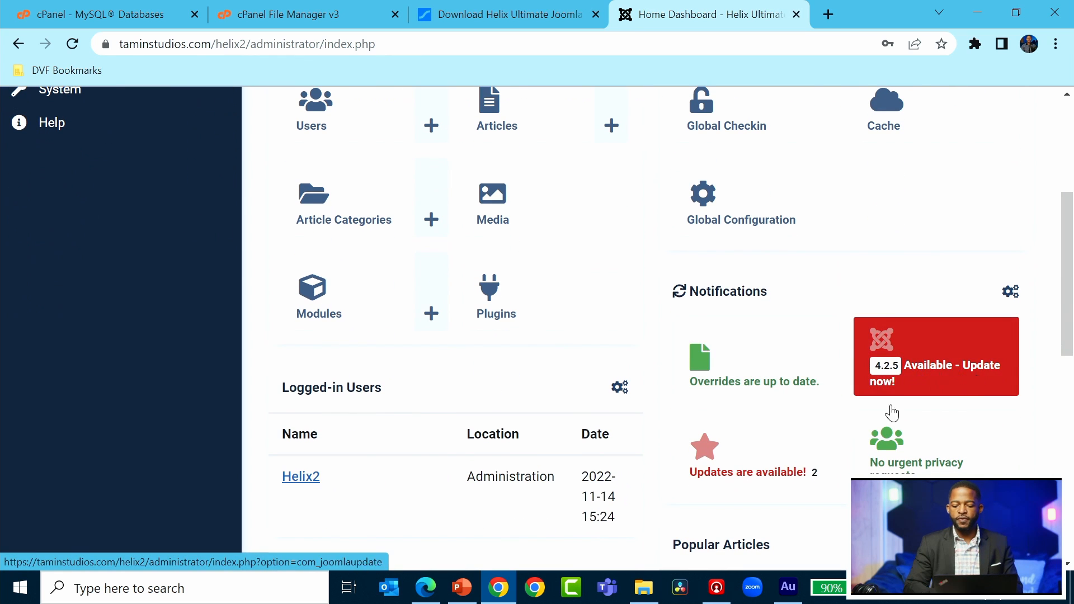
scroll(837, 479, "down", 1)
scroll(838, 479, "down", 2)
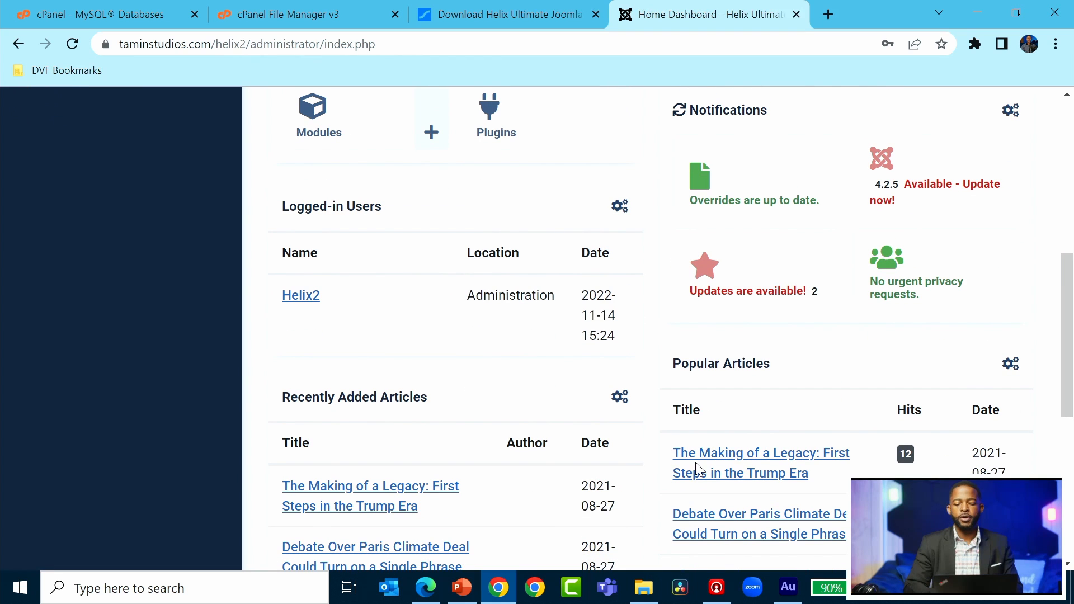
scroll(655, 475, "up", 6)
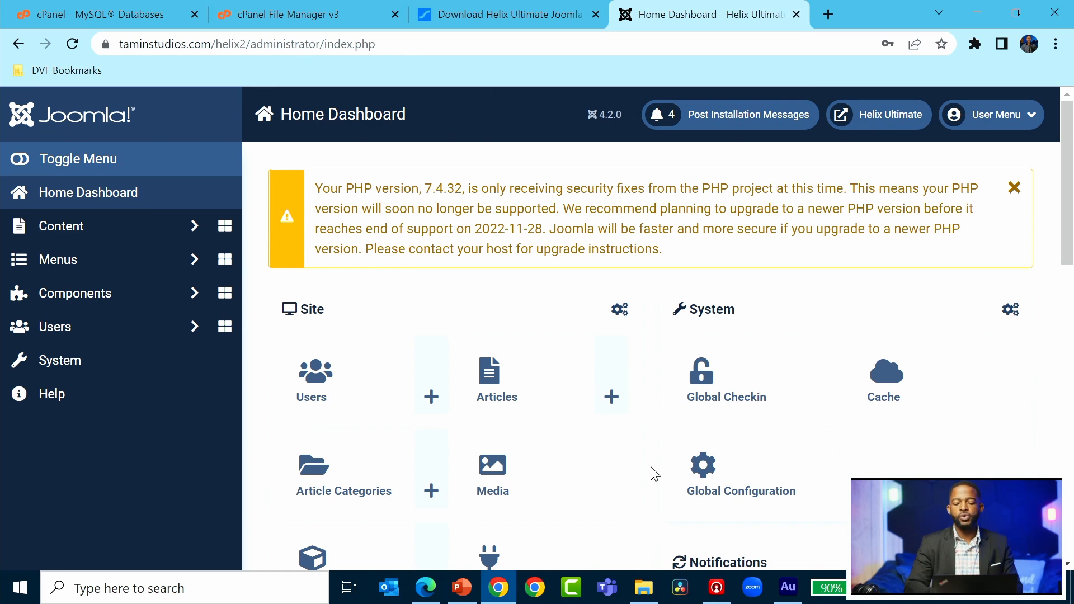
scroll(655, 474, "down", 3)
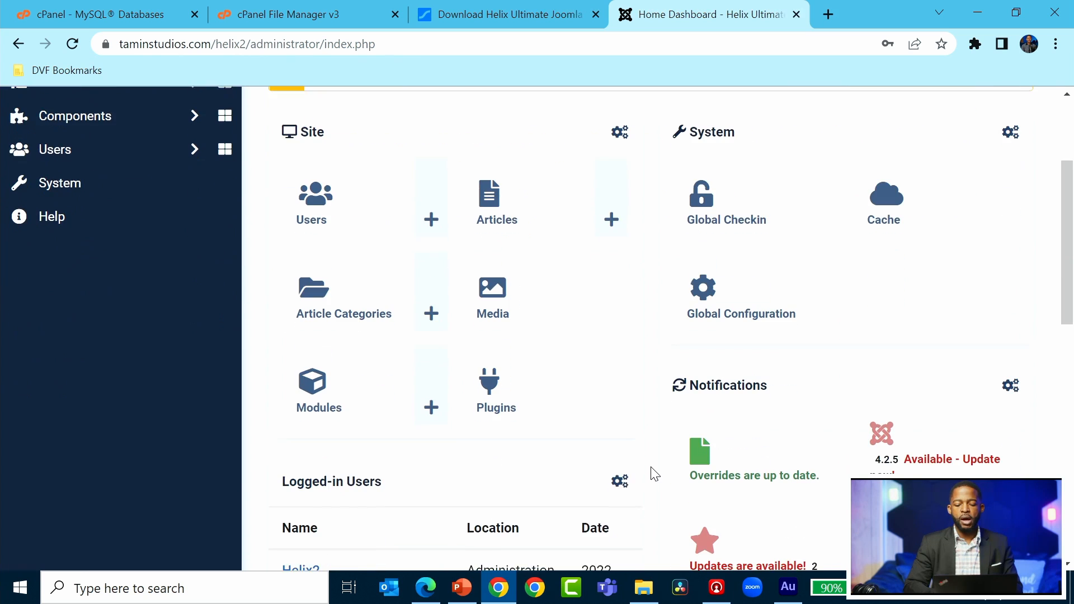
scroll(655, 475, "down", 3)
scroll(653, 472, "up", 2)
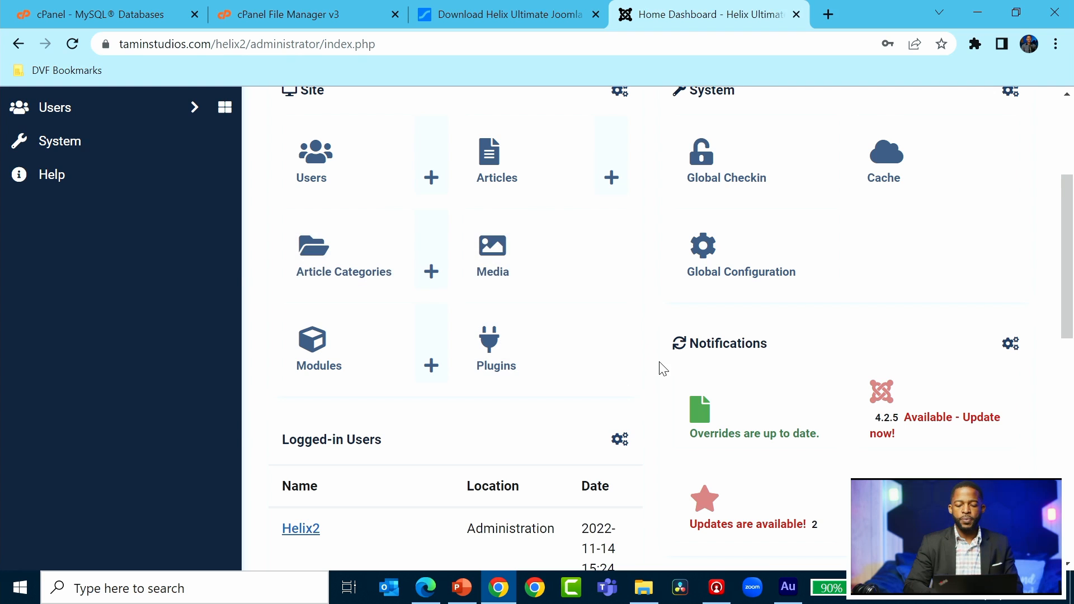
scroll(661, 367, "down", 1)
scroll(873, 220, "up", 3)
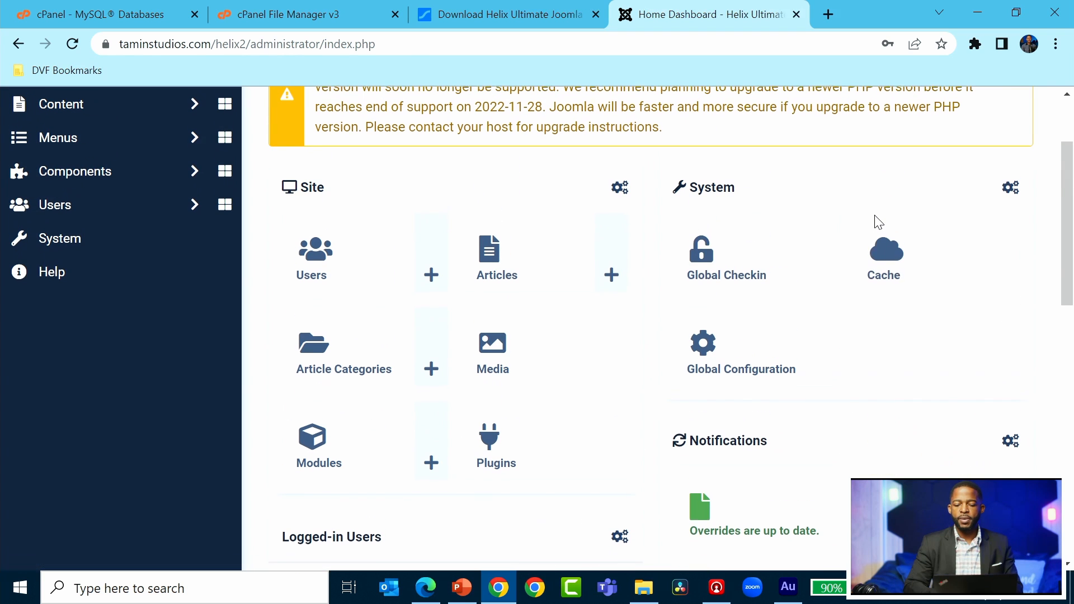
scroll(648, 334, "down", 5)
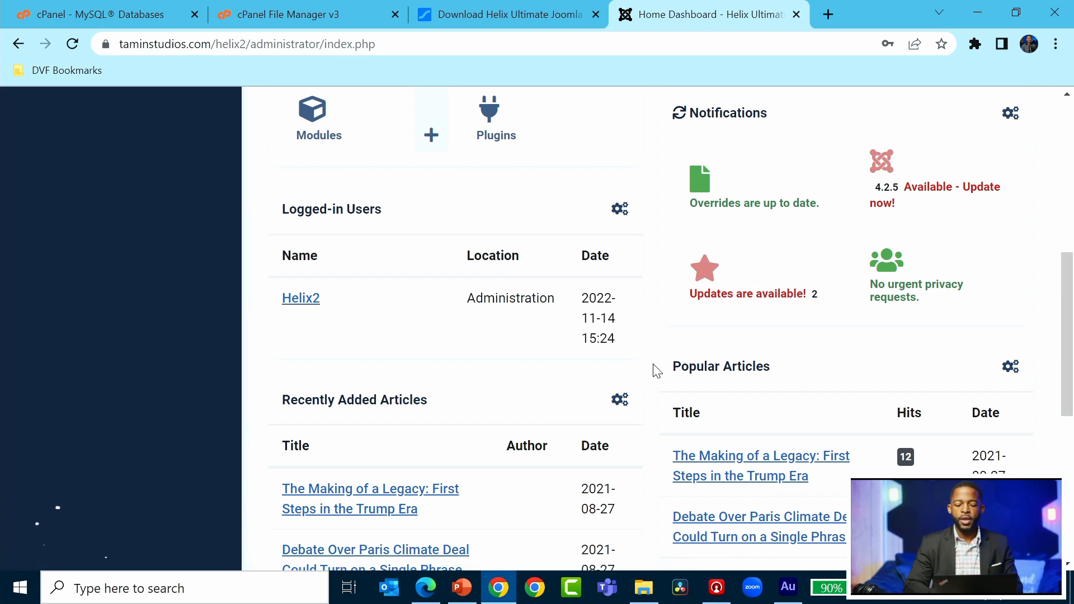
scroll(656, 369, "down", 2)
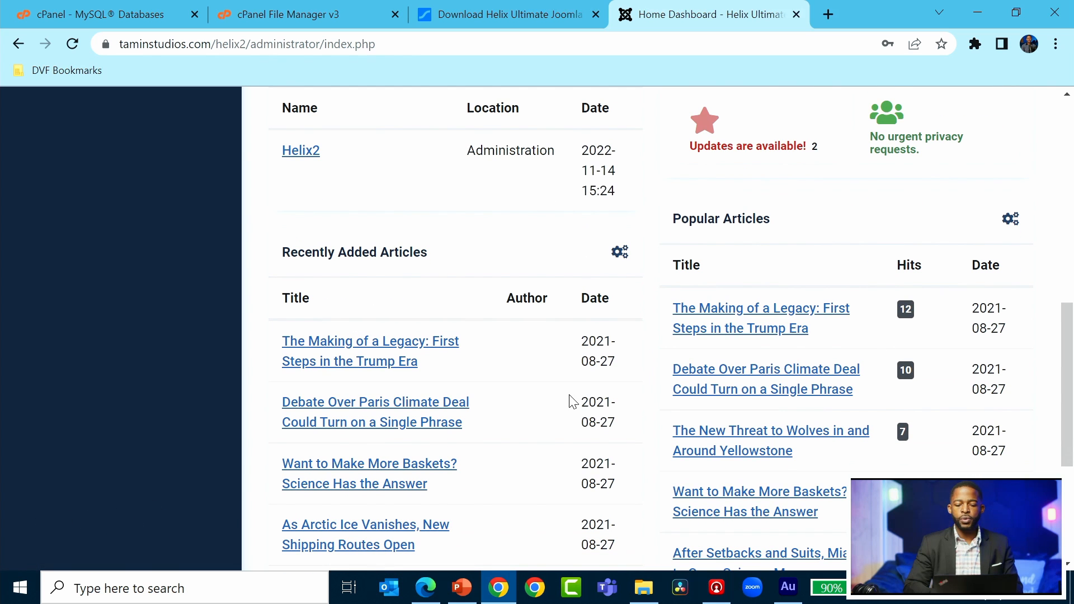
scroll(741, 290, "down", 3)
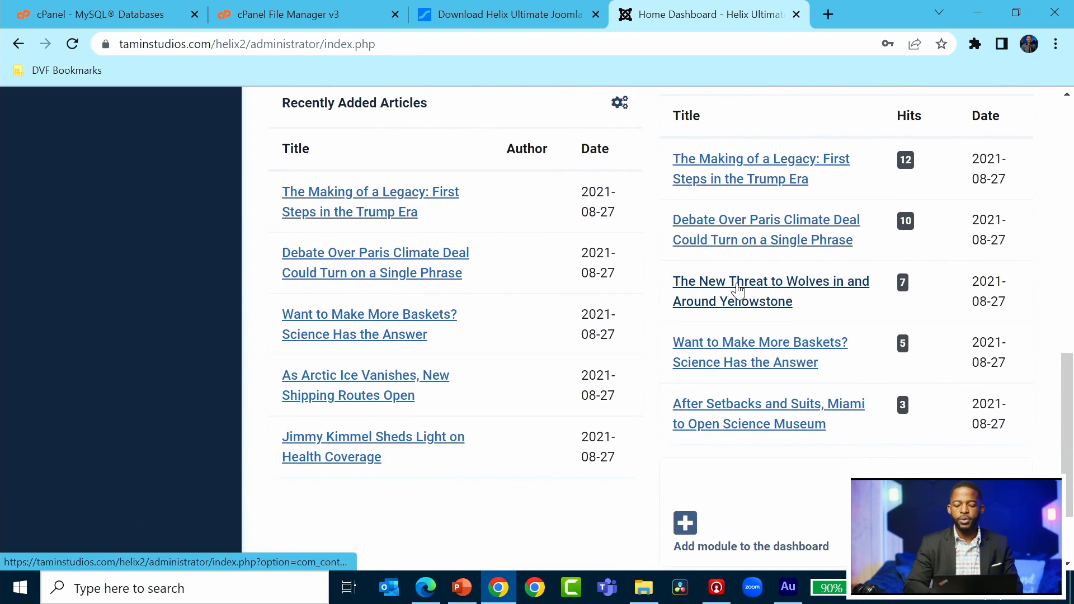
scroll(670, 358, "down", 2)
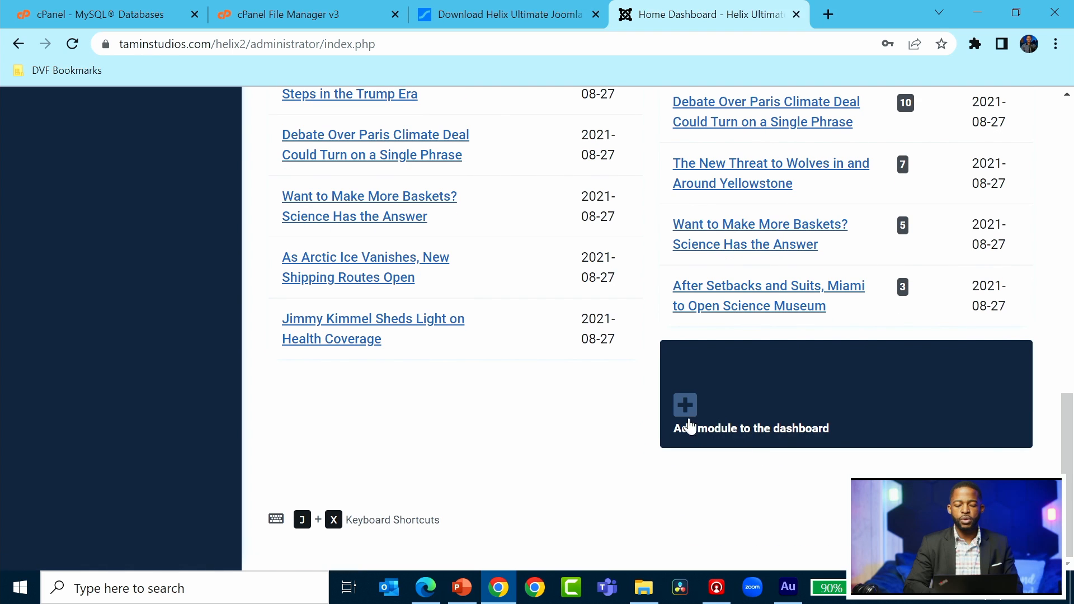